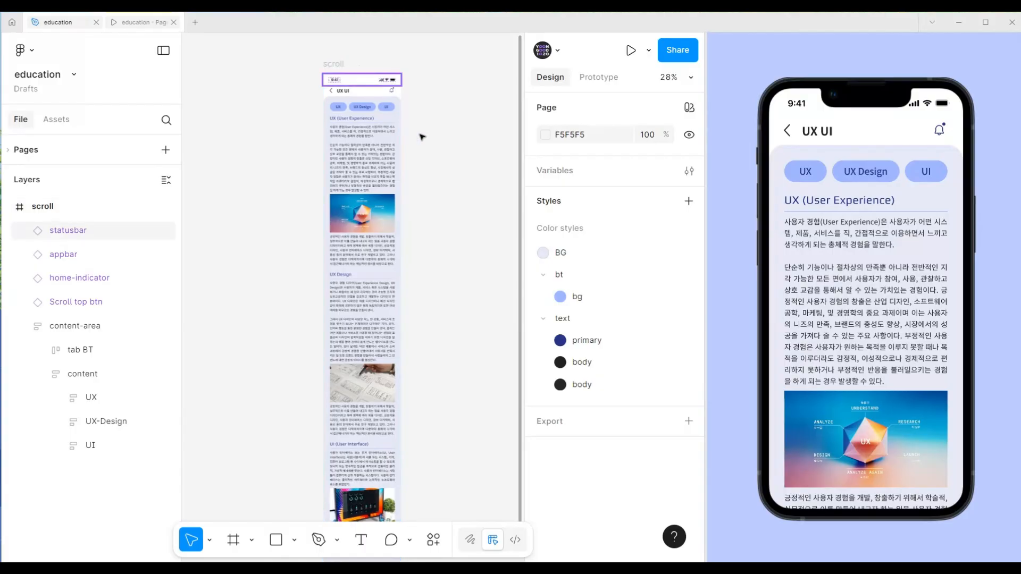
Open the page's prototype settings and review the available preview devices
scroll(445, 208, "down", 2)
scroll(446, 209, "up", 2)
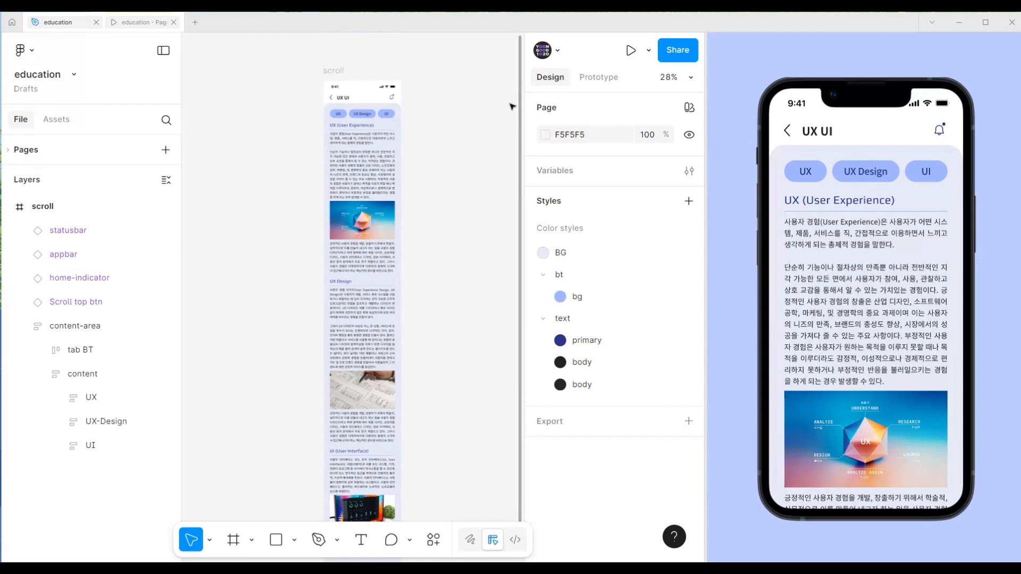
left_click(578, 78)
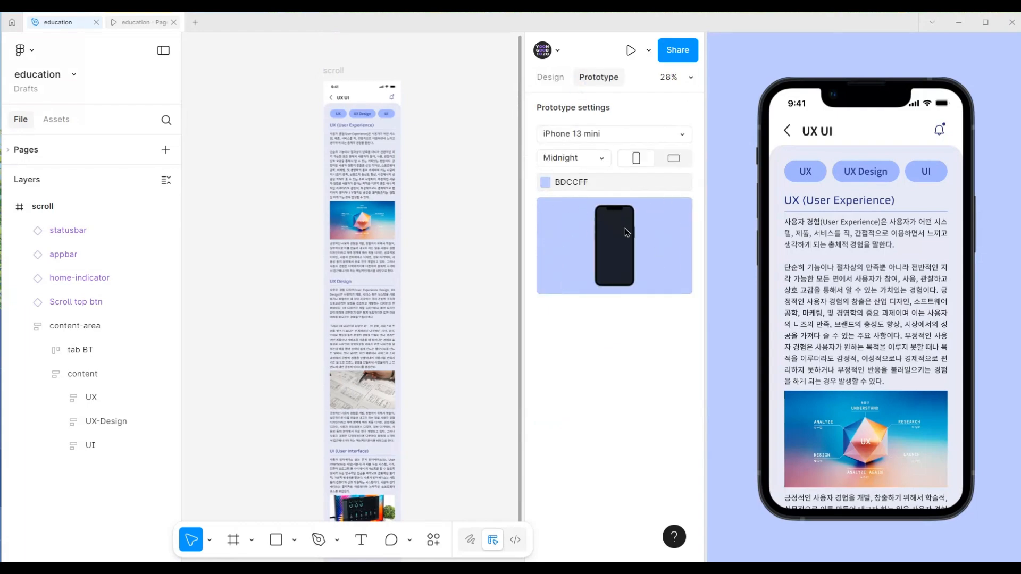
left_click(633, 132)
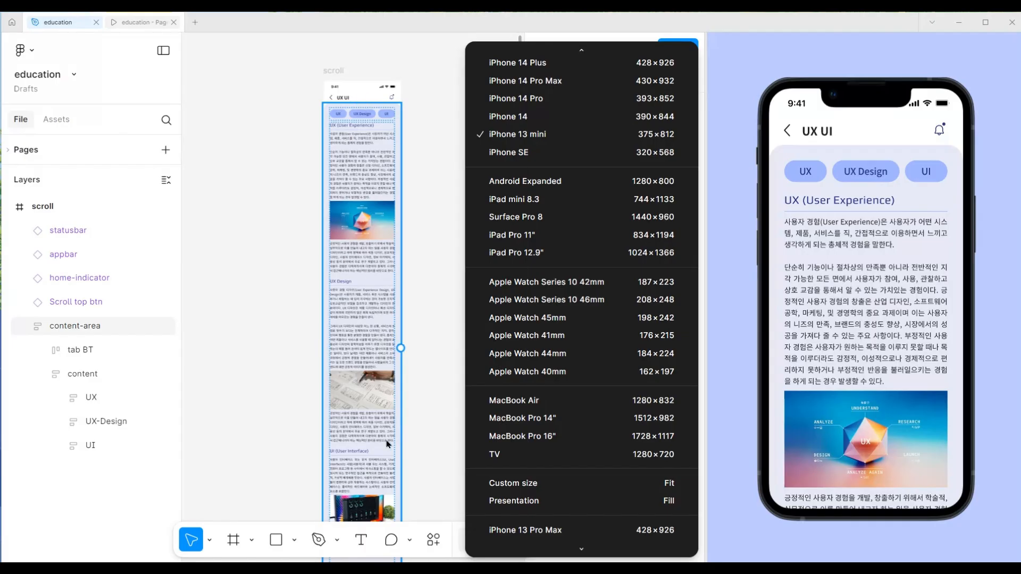
scroll(385, 426, "down", 2)
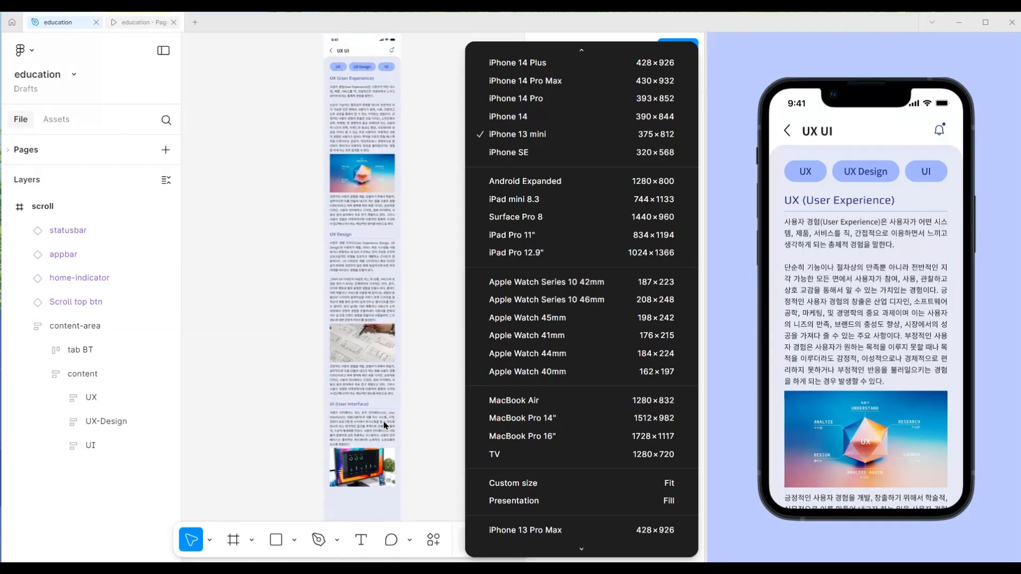
Hide the Figma interface in the running prototype preview and scroll through the long page
left_click(741, 258)
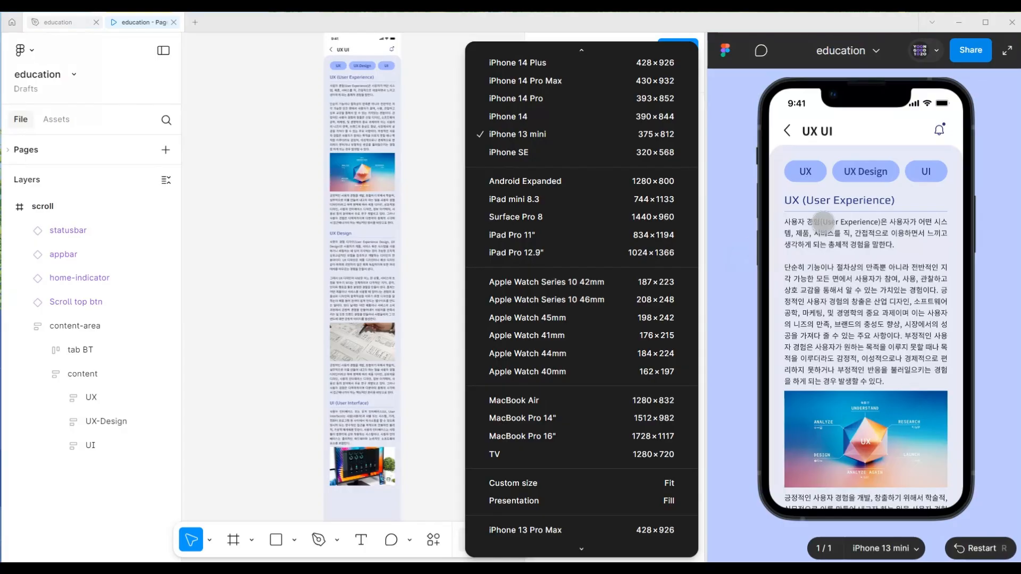
scroll(823, 223, "down", 3)
key("ctrl+backslash")
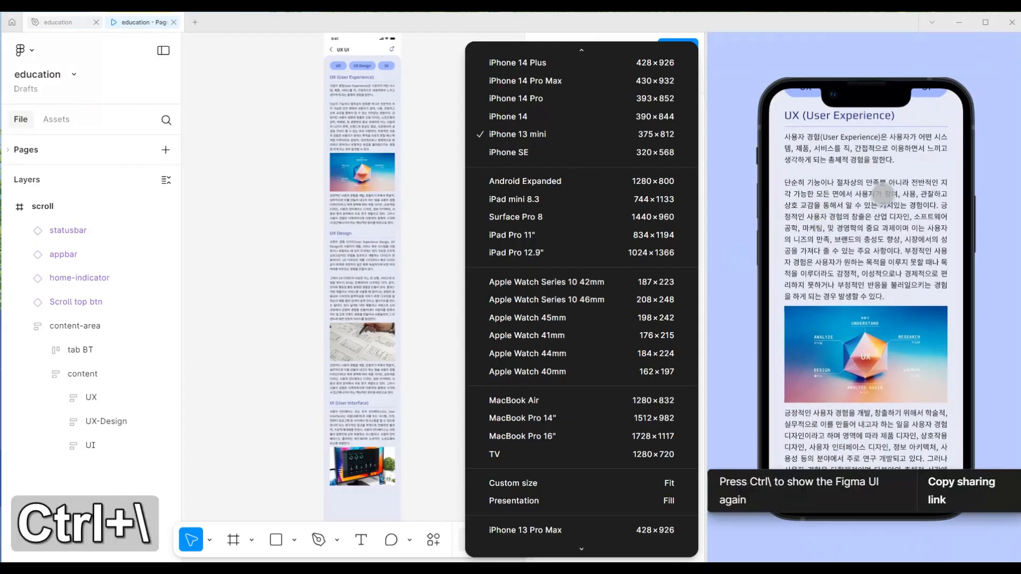
scroll(904, 210, "up", 3)
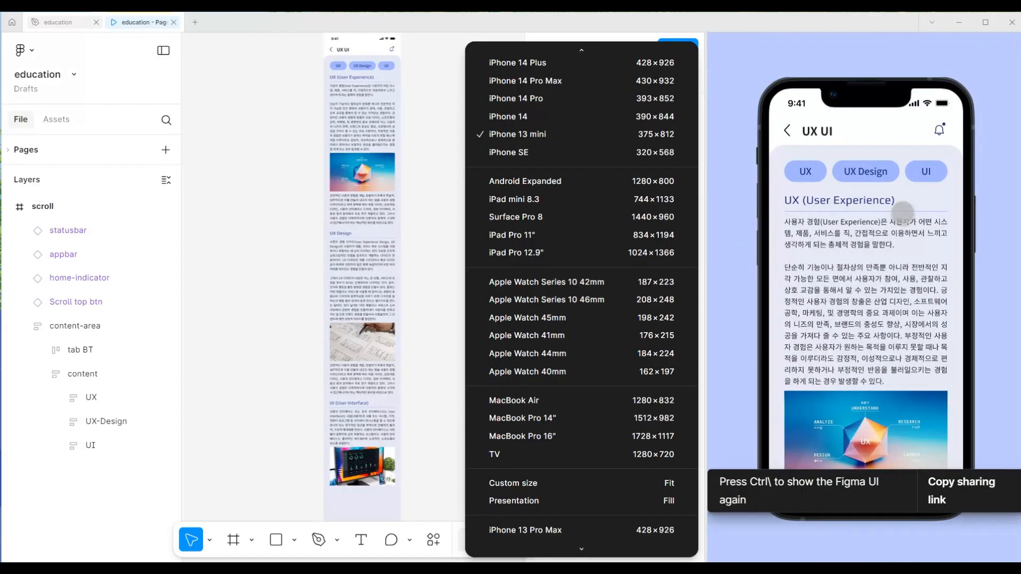
scroll(923, 224, "down", 5)
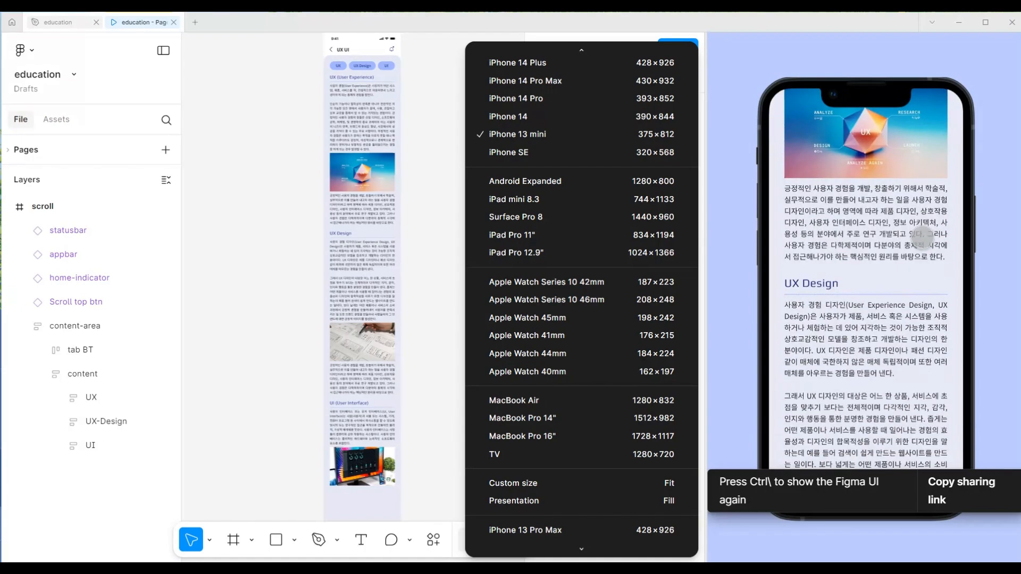
scroll(873, 233, "down", 8)
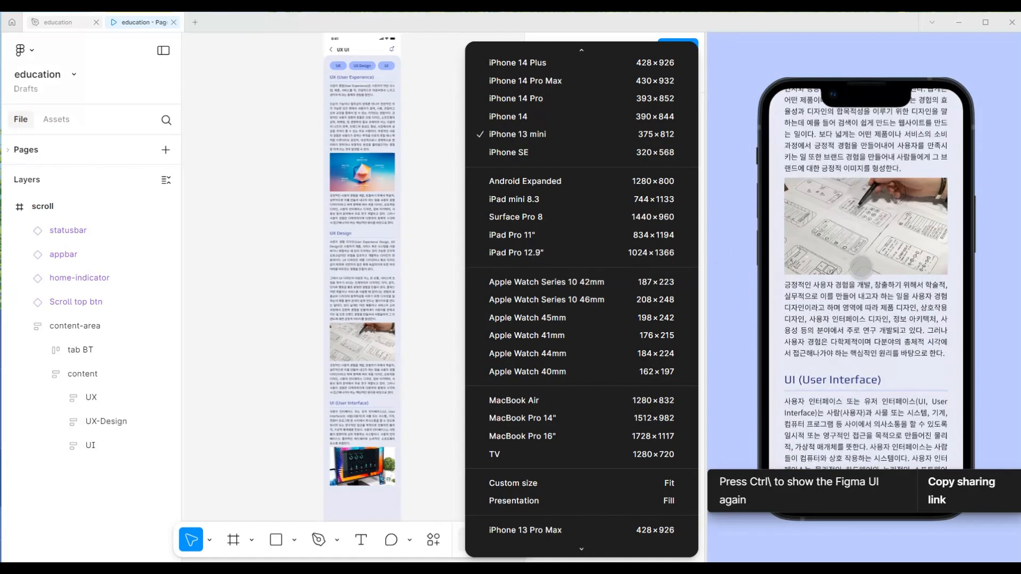
scroll(861, 264, "up", 3)
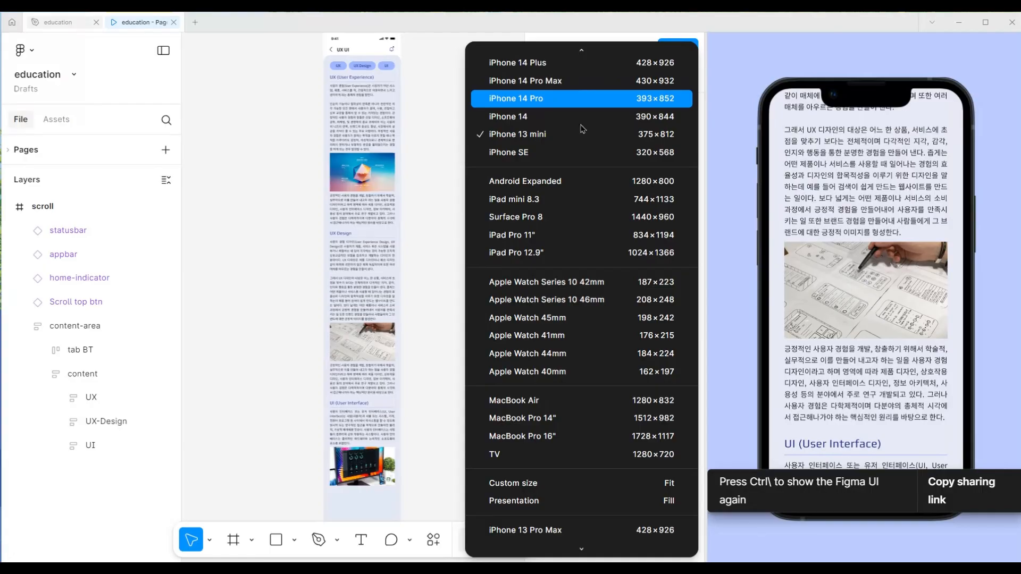
Keep iPhone 13 mini as the prototype device and scroll the preview end to end to examine how its bars and scroll-top button move
left_click(655, 134)
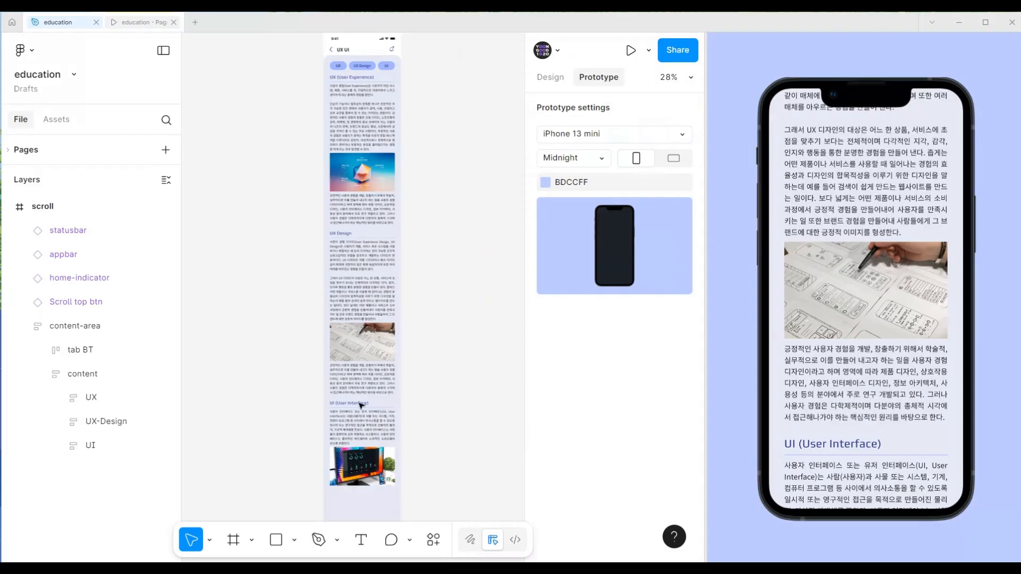
scroll(871, 330, "down", 5)
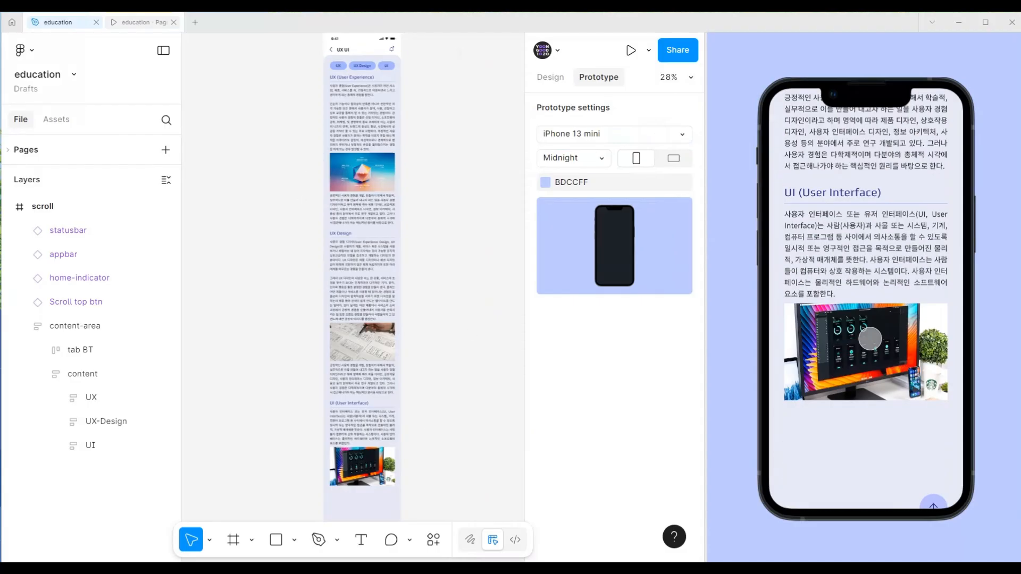
scroll(870, 338, "down", 2)
scroll(870, 339, "up", 10)
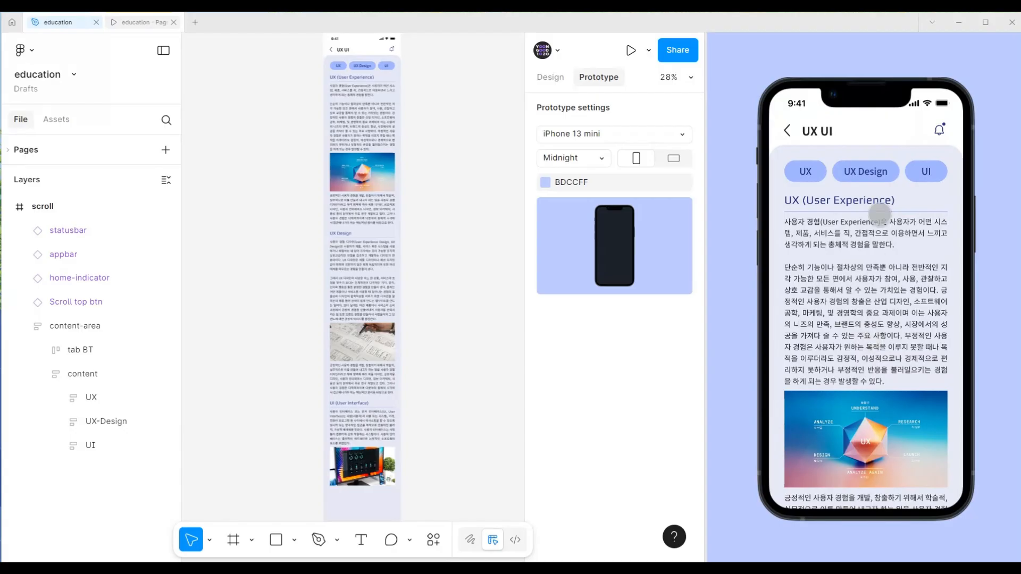
scroll(873, 217, "down", 2)
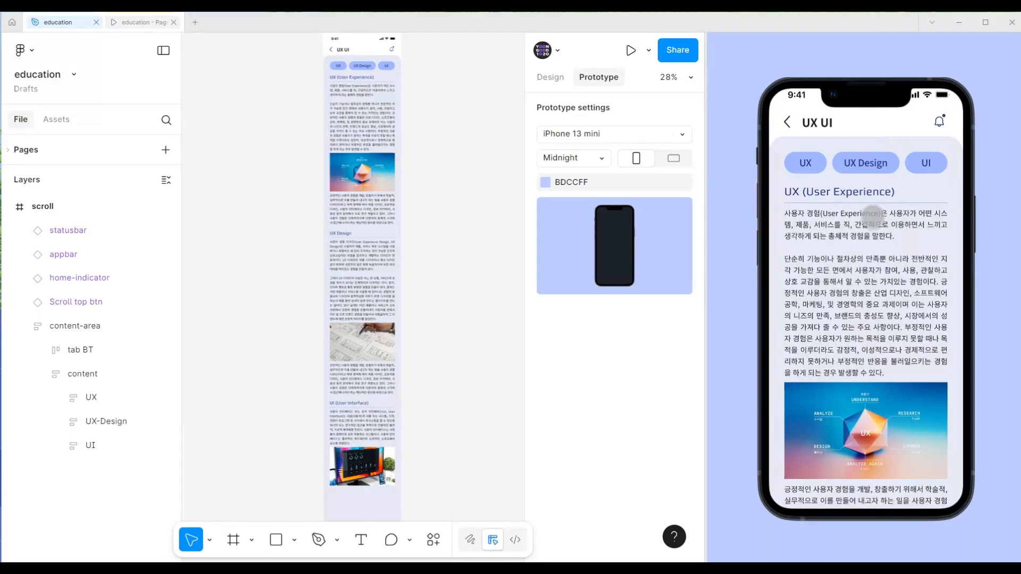
scroll(873, 217, "up", 2)
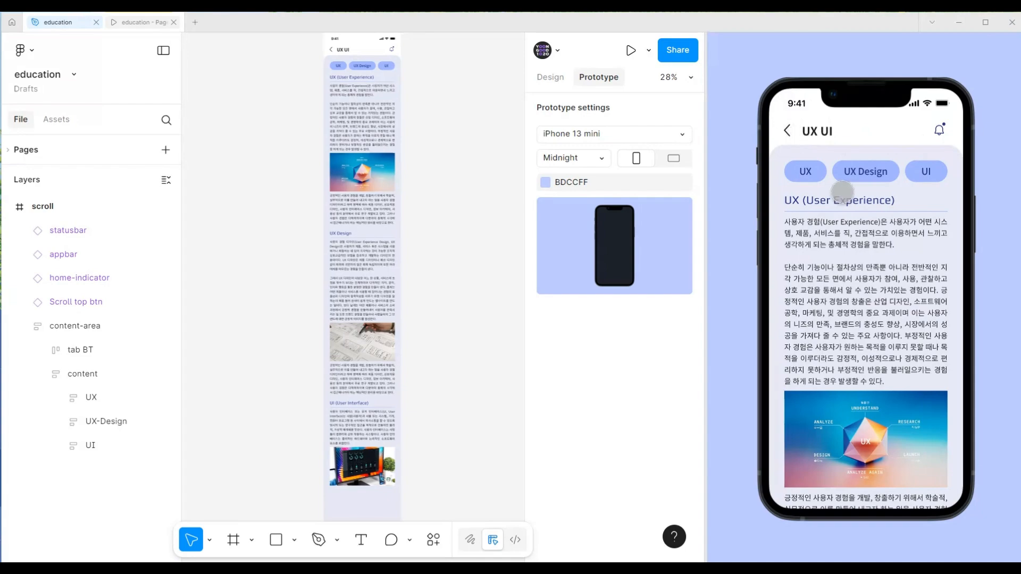
scroll(877, 291, "down", 15)
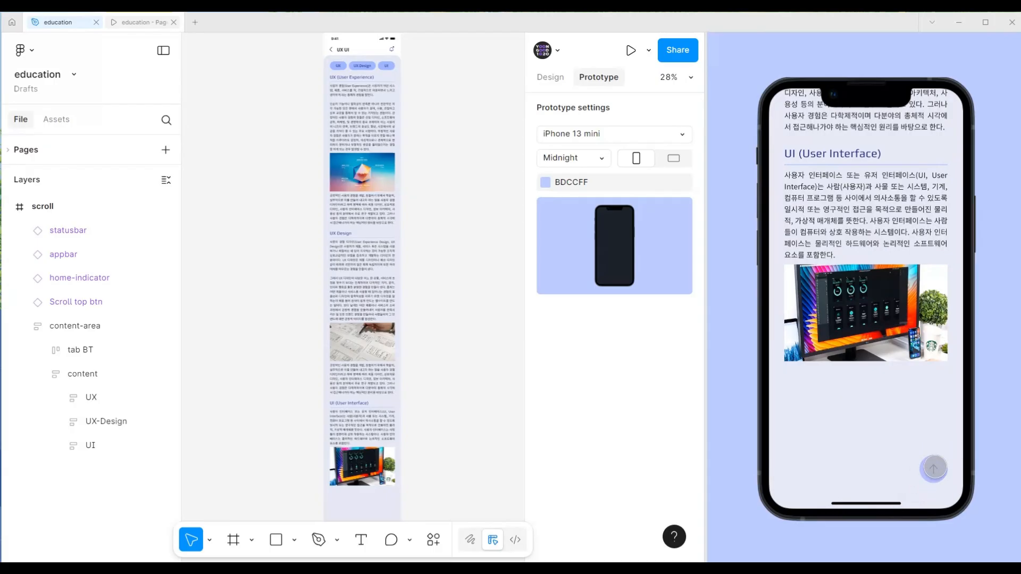
Collapse the content-area layer and set the scroll position of the statusbar and appbar to Fixed (stay in place)
scroll(467, 321, "up", 2)
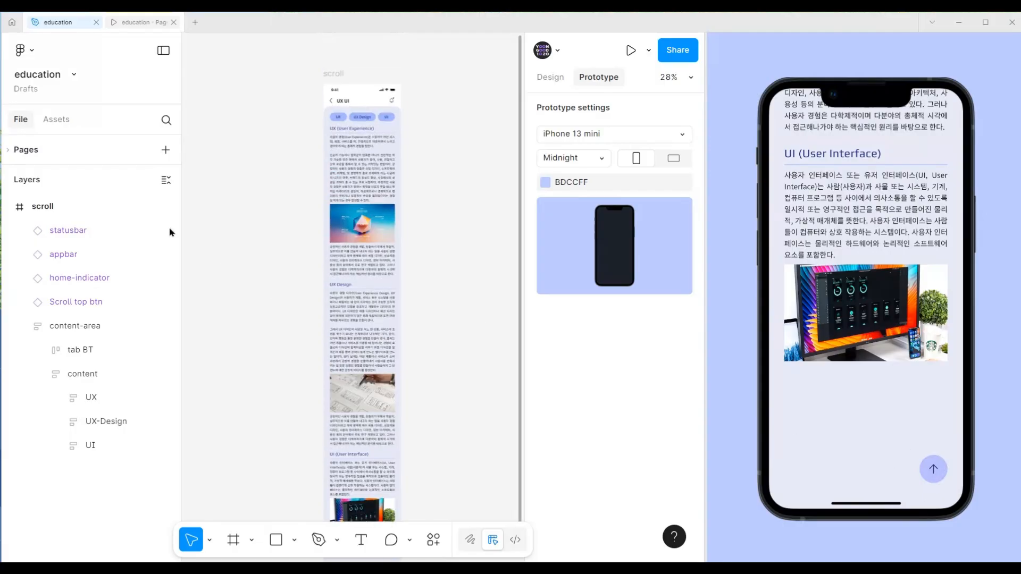
left_click(25, 326)
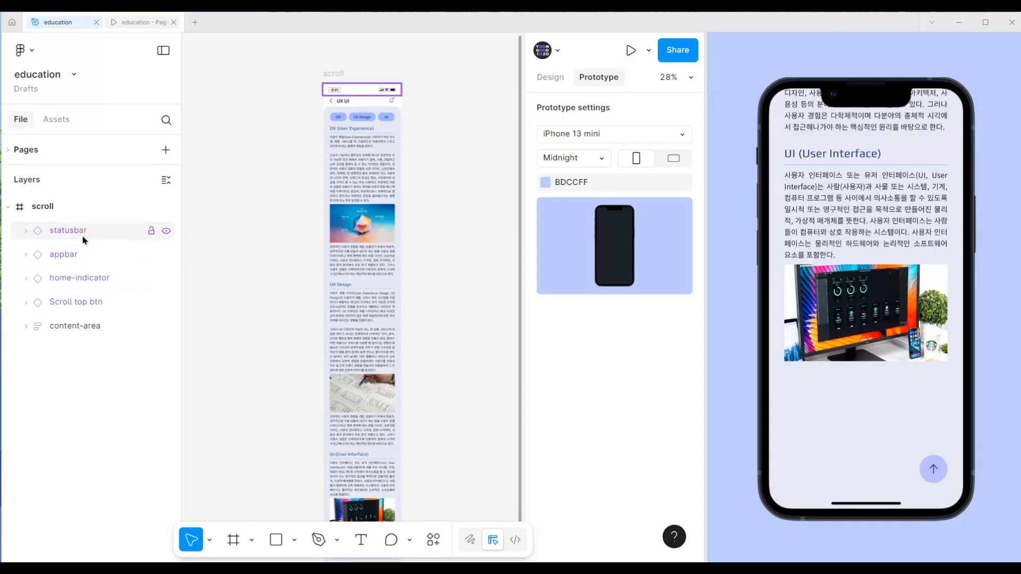
left_click(68, 231)
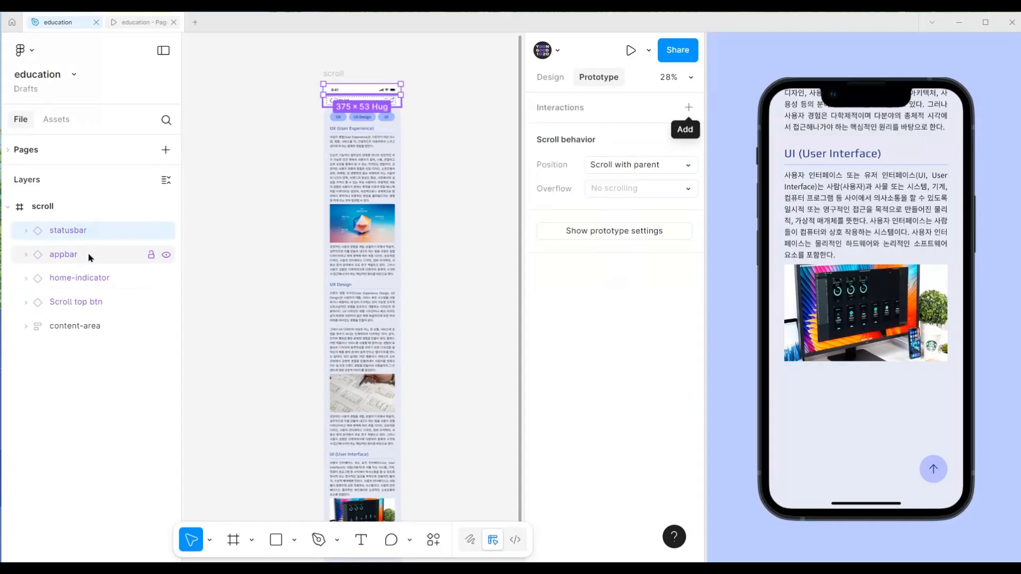
left_click(86, 255, "shift")
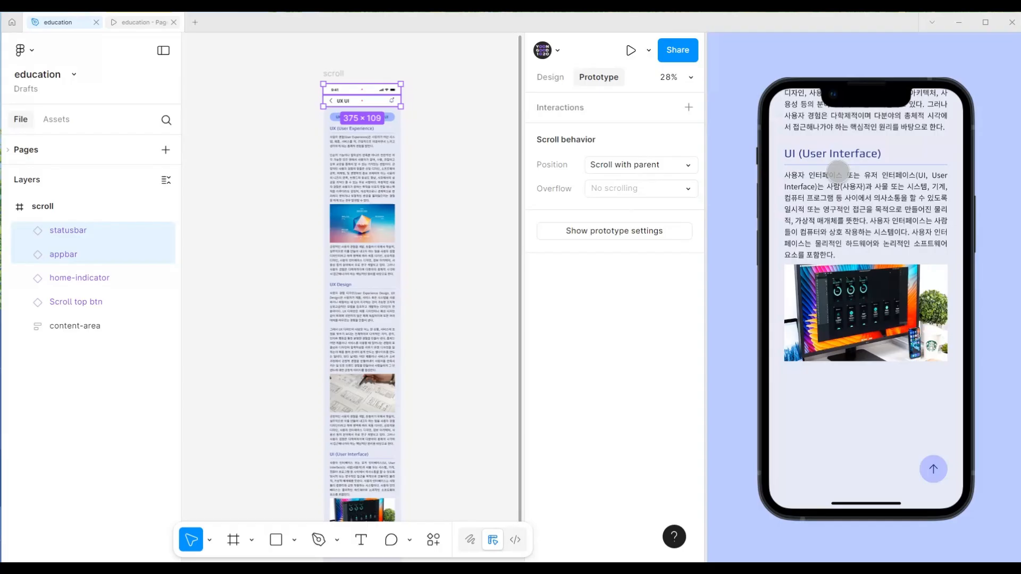
scroll(839, 170, "up", 10)
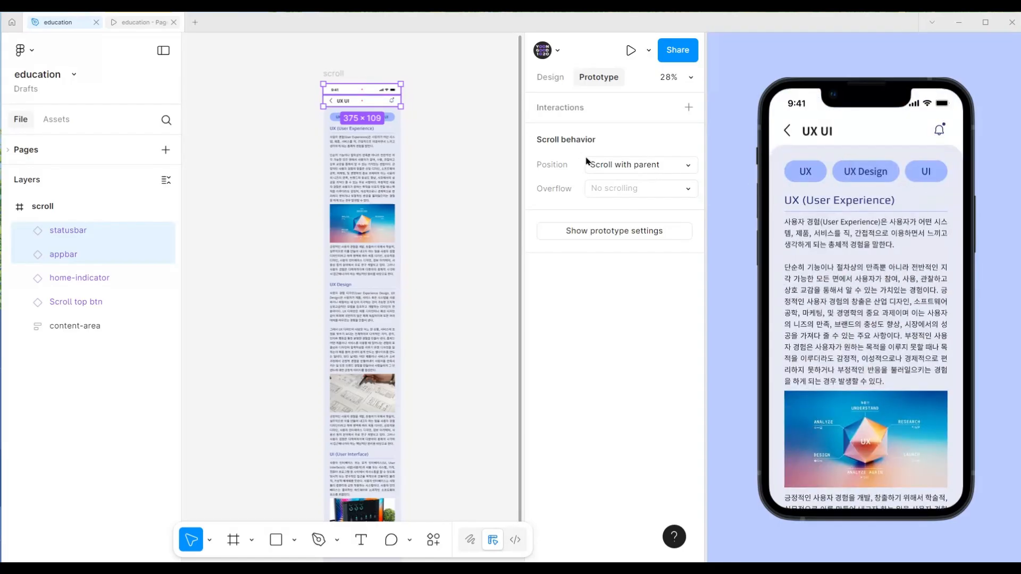
left_click(625, 165)
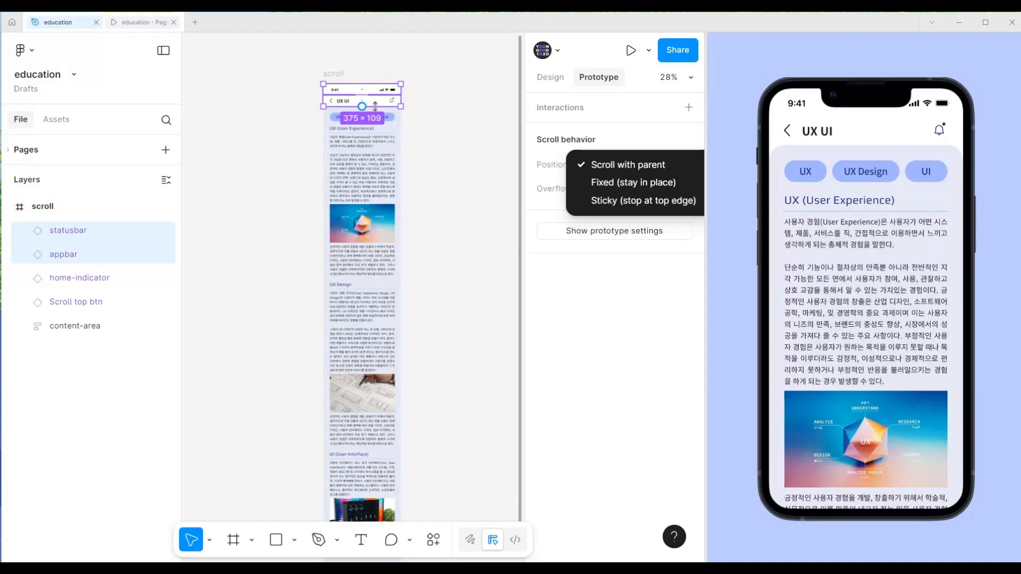
left_click(615, 184)
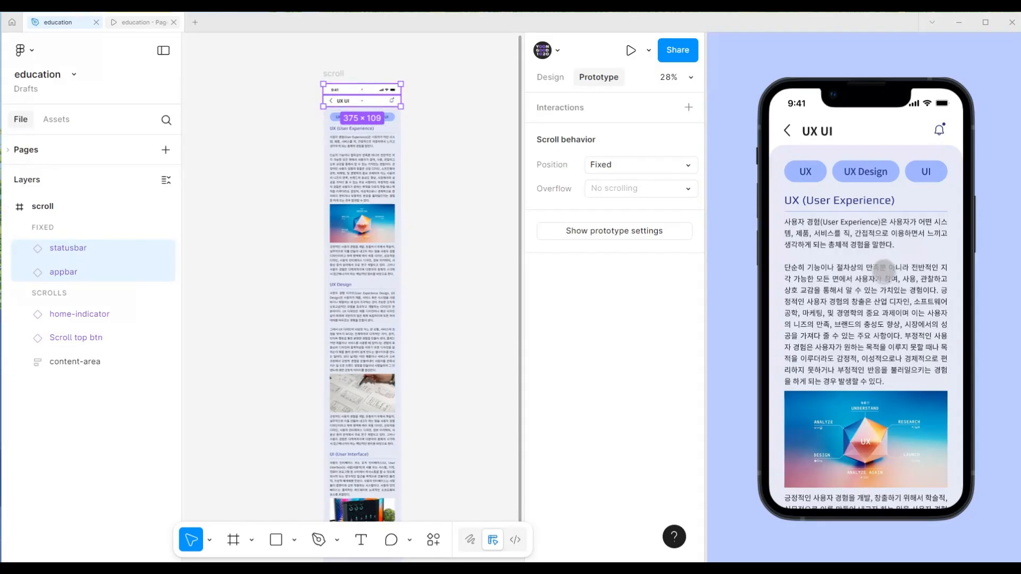
Scroll the prototype preview down and up to test the fixed status bar and app bar
left_click(884, 273)
scroll(885, 273, "down", 2)
scroll(884, 272, "up", 2)
scroll(884, 271, "down", 2)
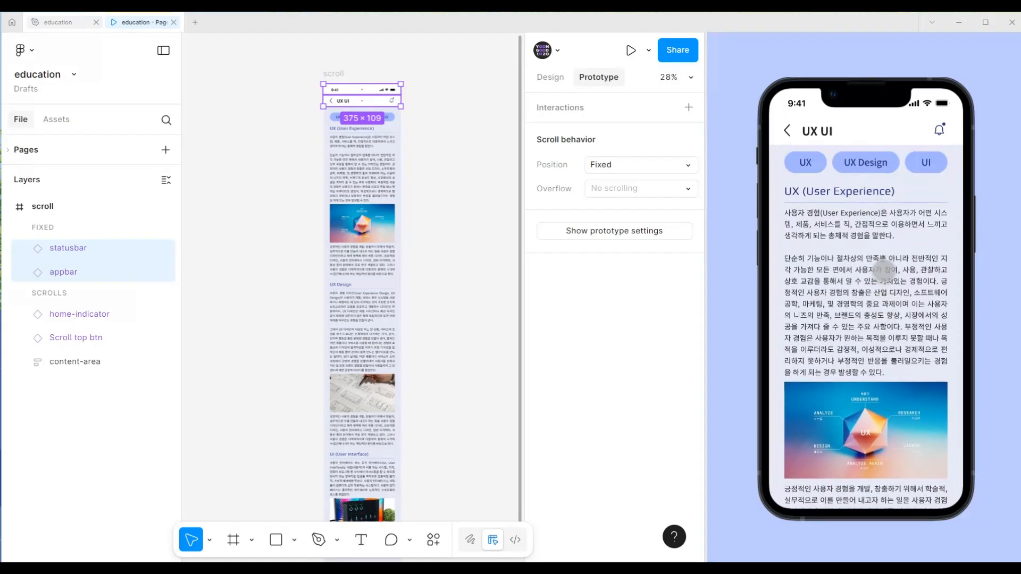
scroll(884, 271, "up", 2)
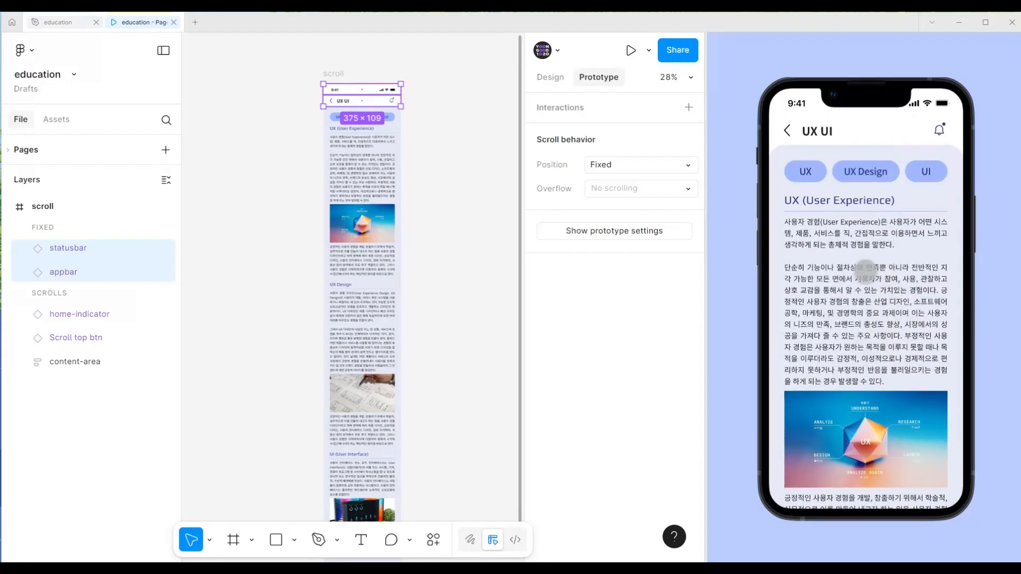
Select the home-indicator at the bottom of the scroll frame and inspect its position and constraints
scroll(446, 403, "down", 3)
scroll(446, 403, "down", 2)
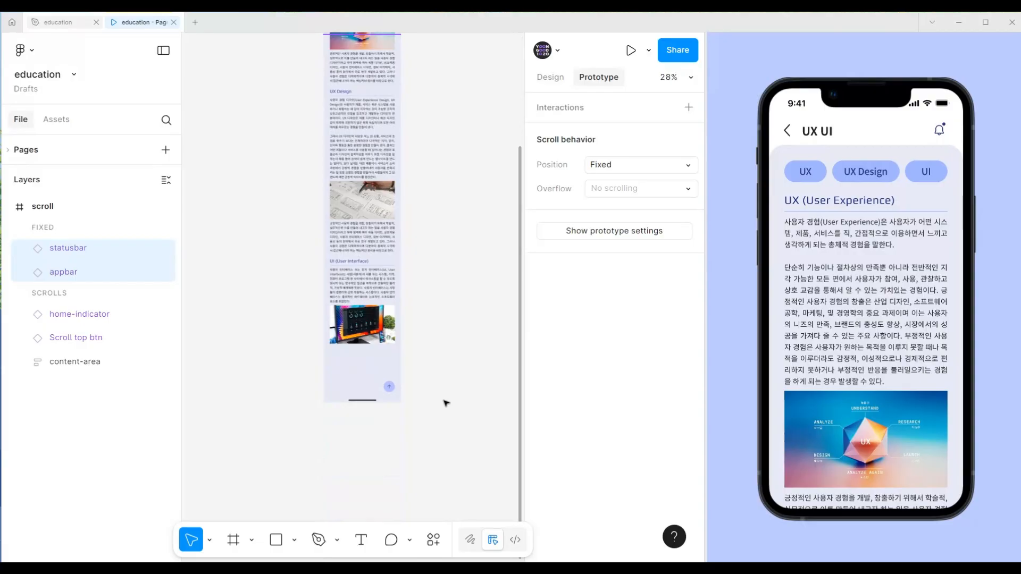
scroll(365, 424, "up", 5)
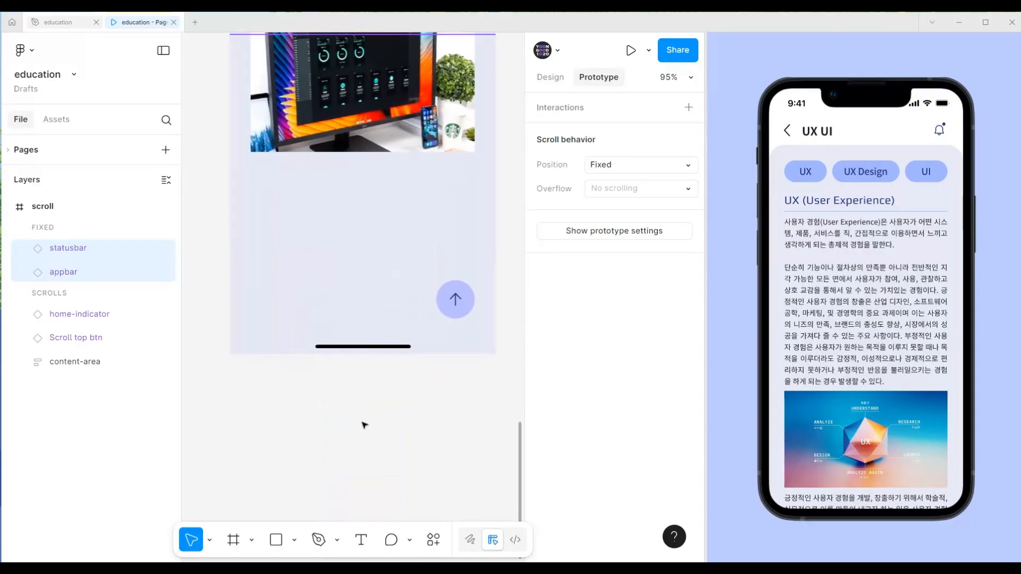
left_click(368, 349)
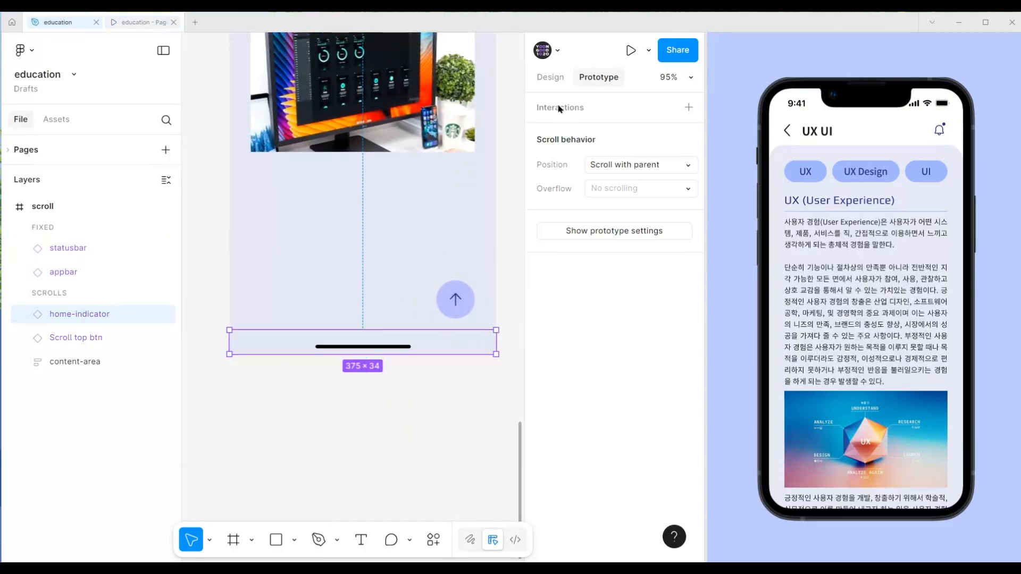
left_click(554, 79)
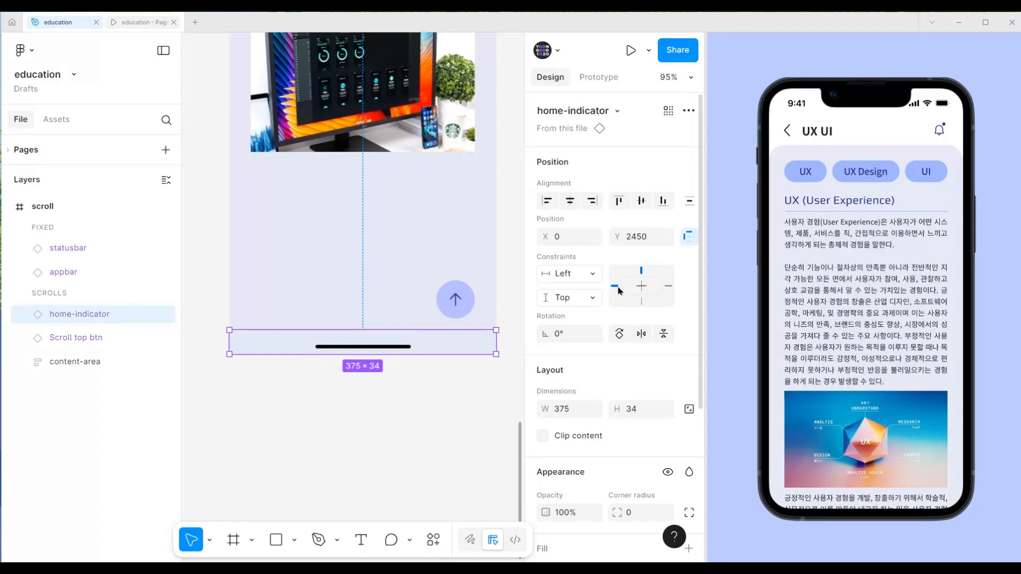
scroll(447, 392, "down", 3)
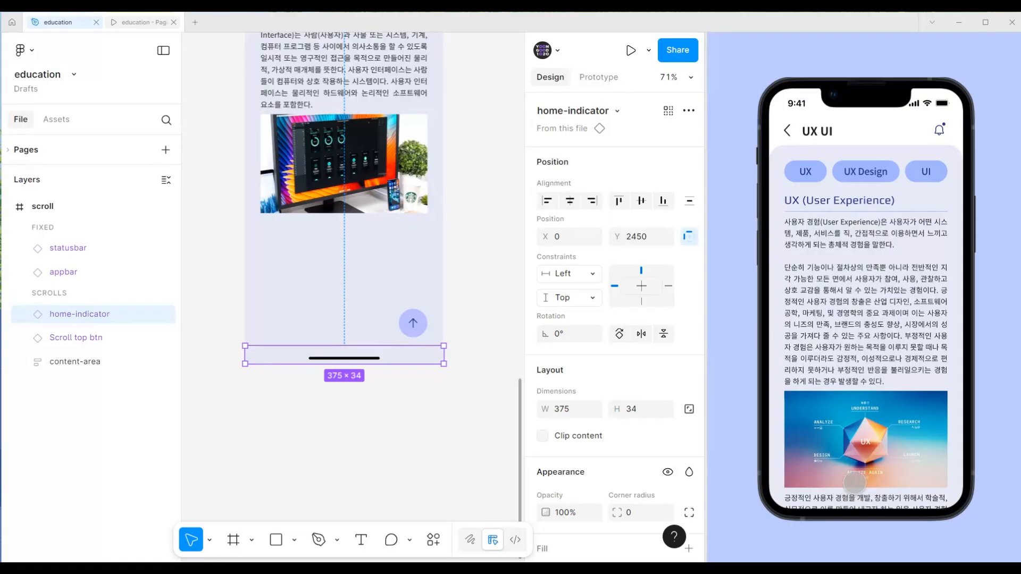
Try the Fixed scroll position on the home-indicator and return it to Scroll with parent
left_click(596, 78)
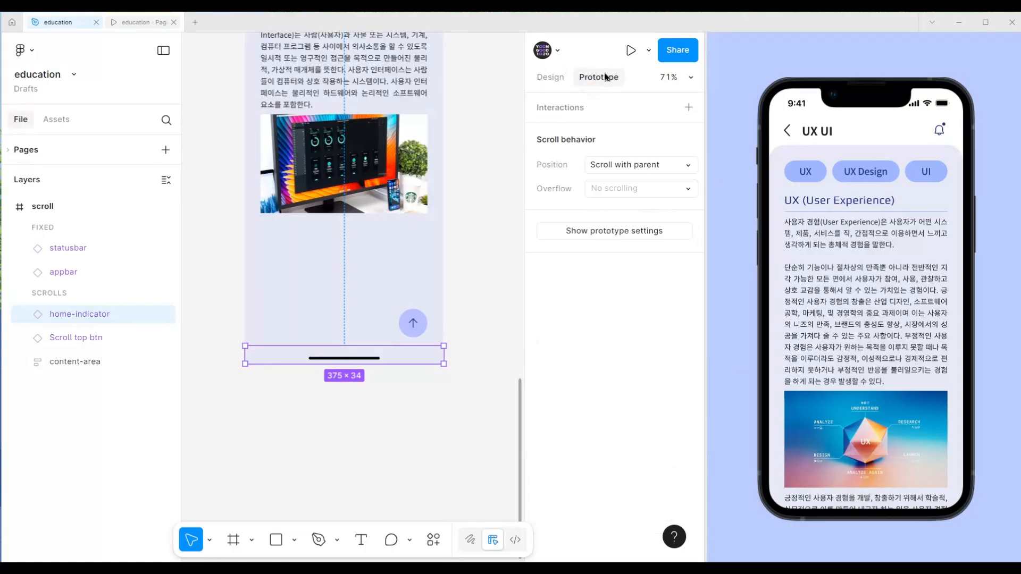
left_click(603, 162)
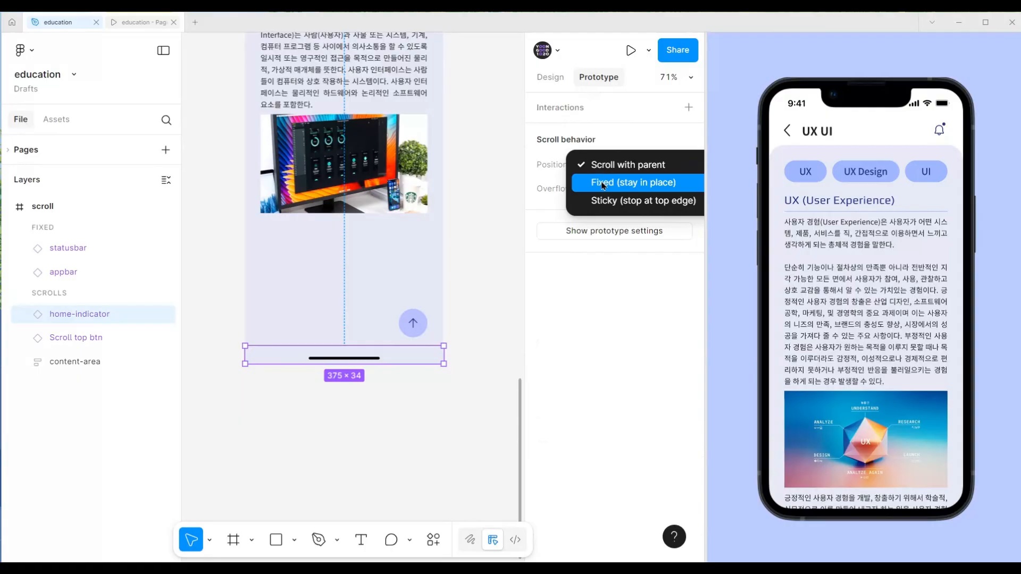
left_click(604, 185)
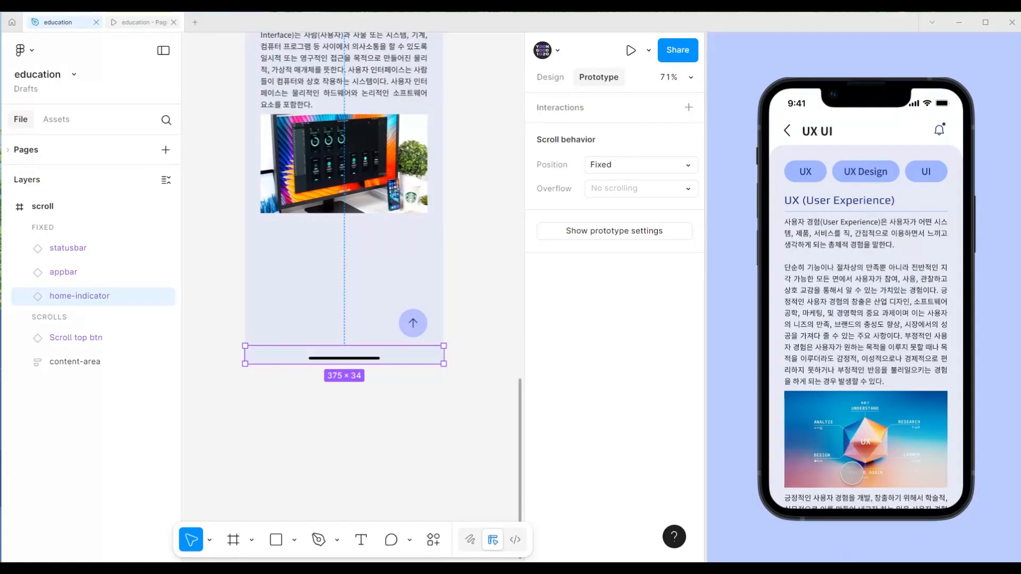
left_click(660, 164)
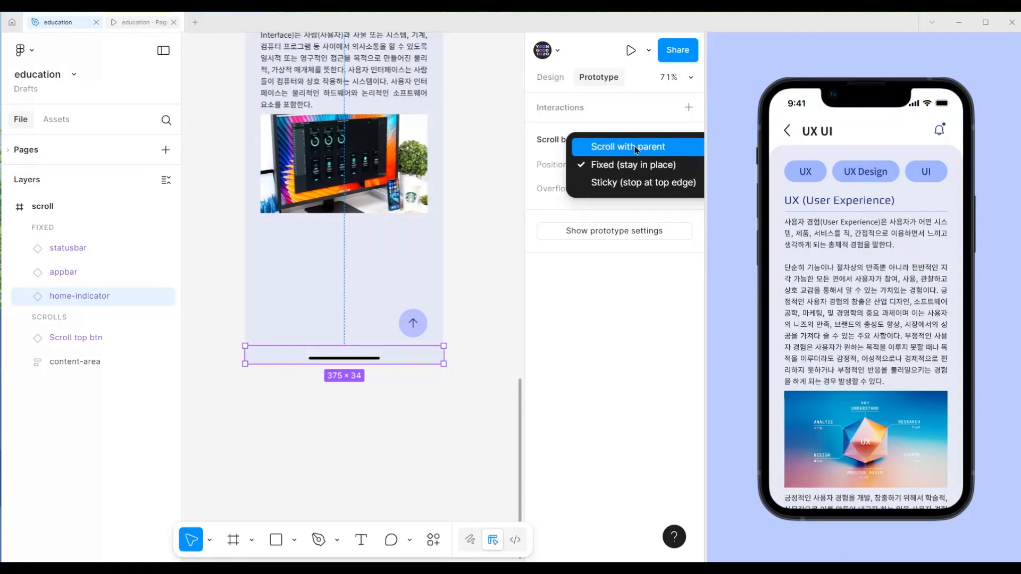
left_click(636, 148)
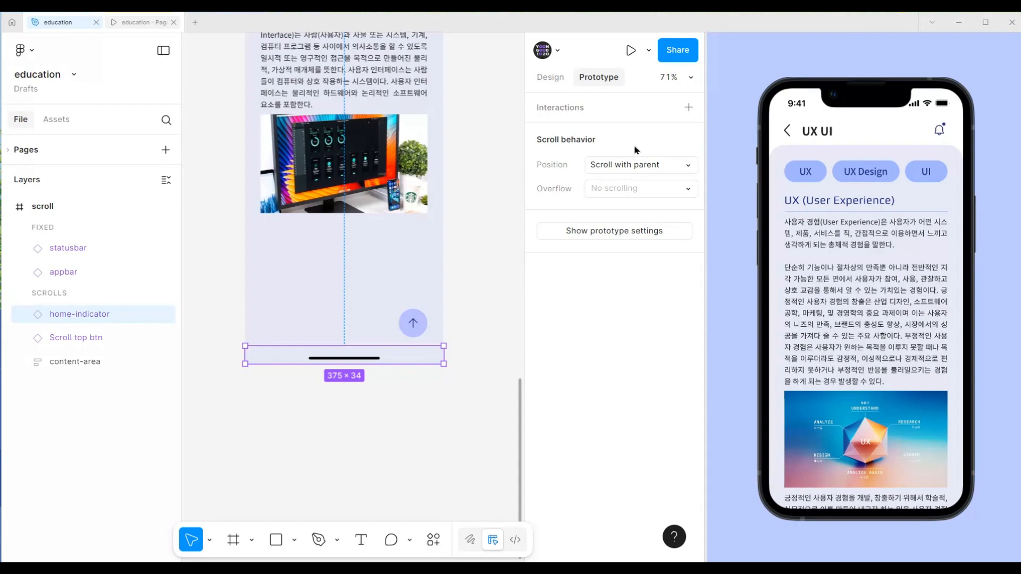
Align the home-indicator to the bottom of the scroll frame and set its vertical constraint to Bottom
left_click(551, 78)
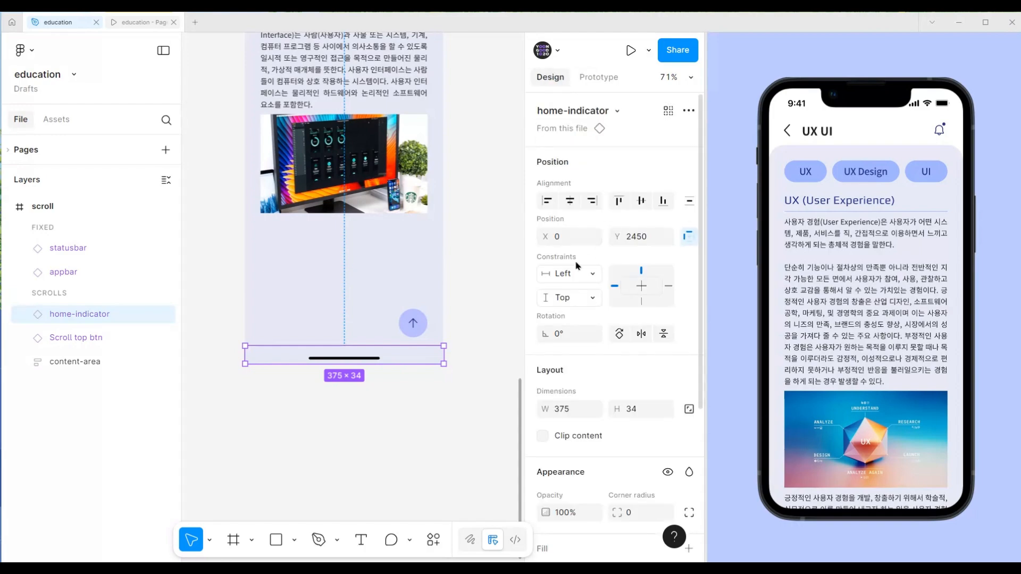
left_click(690, 236)
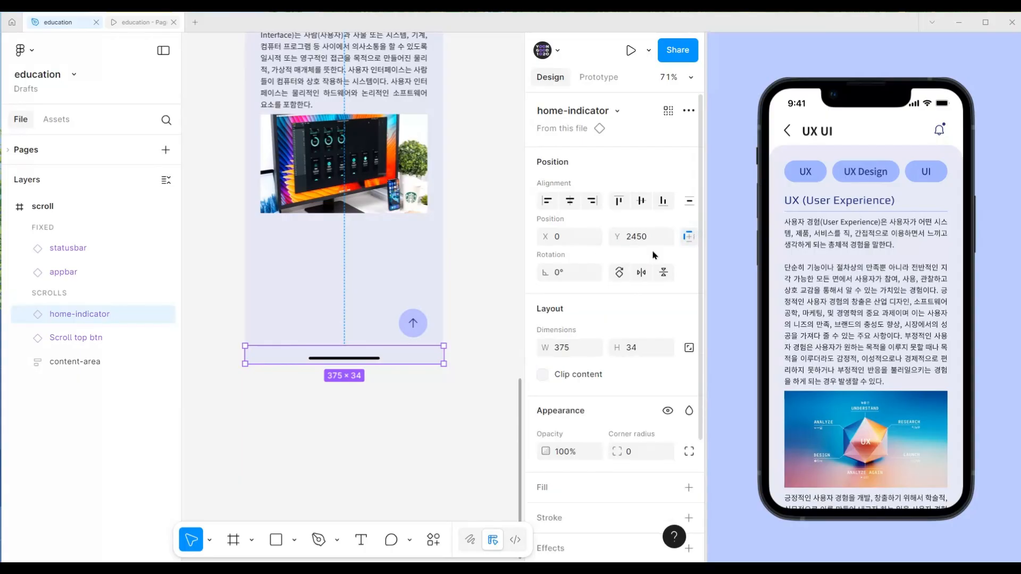
left_click(688, 237)
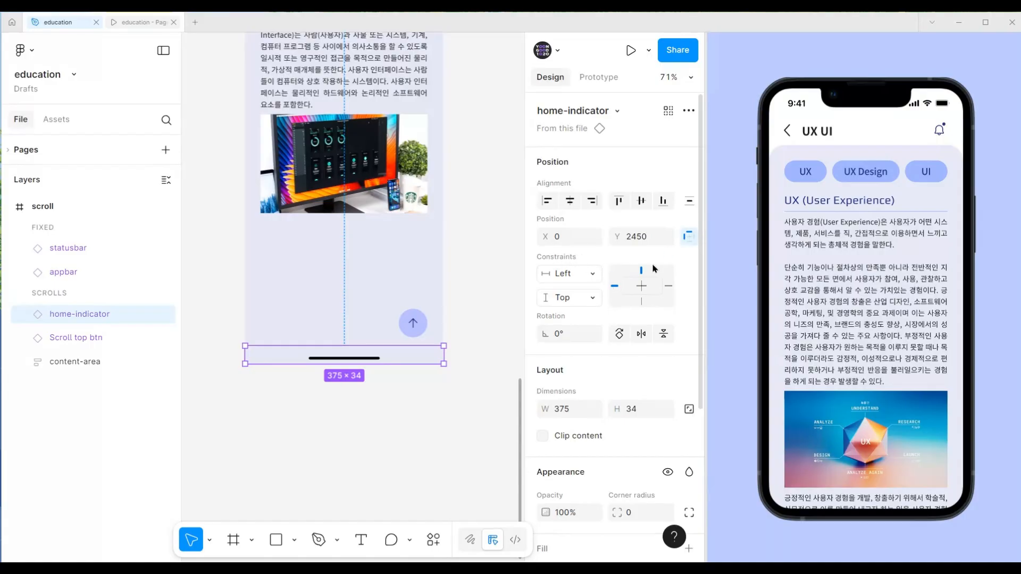
left_click(642, 303)
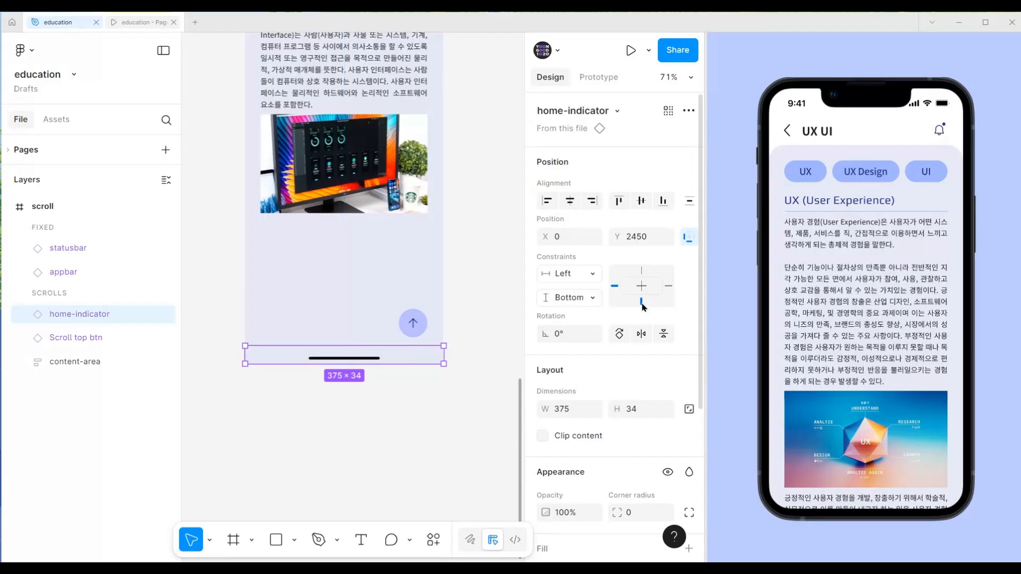
left_click(642, 271)
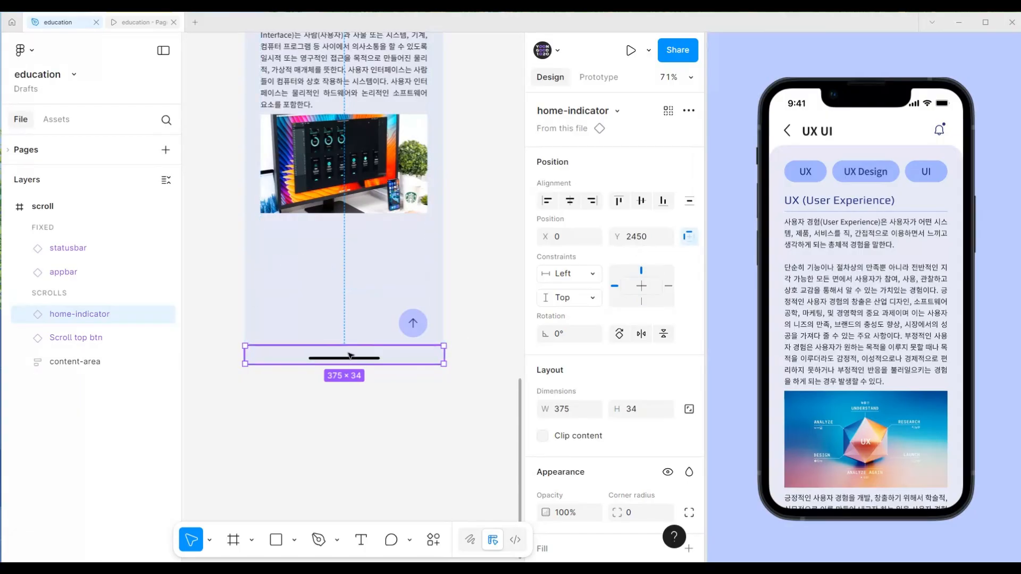
left_click(664, 200)
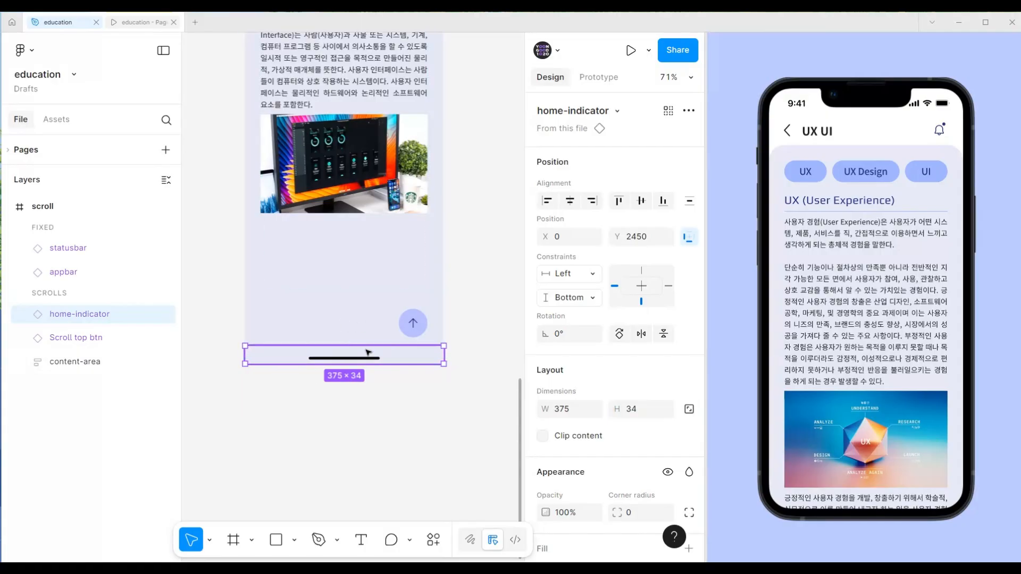
Try stretching the scroll frame to a height of 2520 by its bottom edge, and undo the resize
left_click(445, 296)
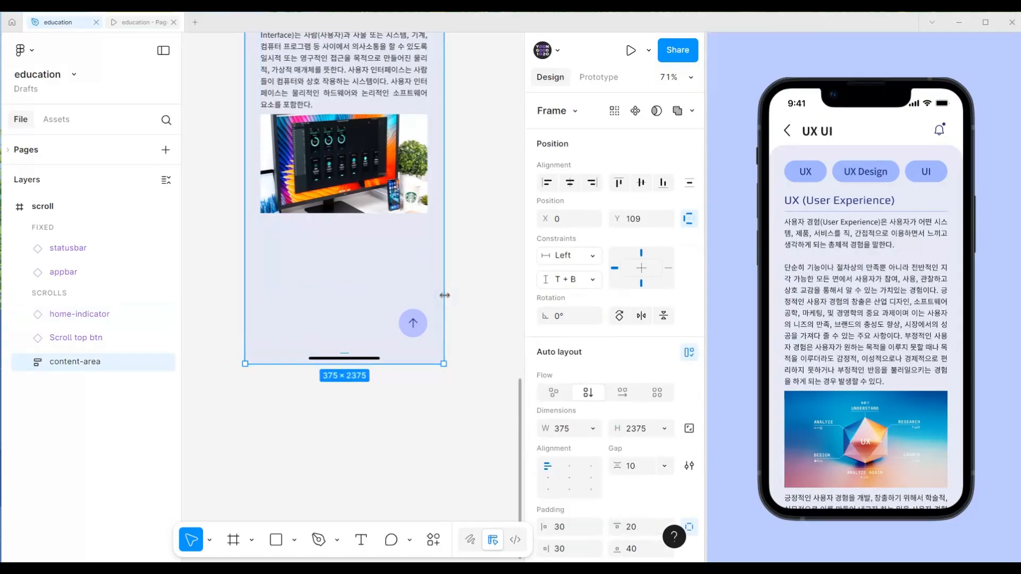
left_click(54, 208)
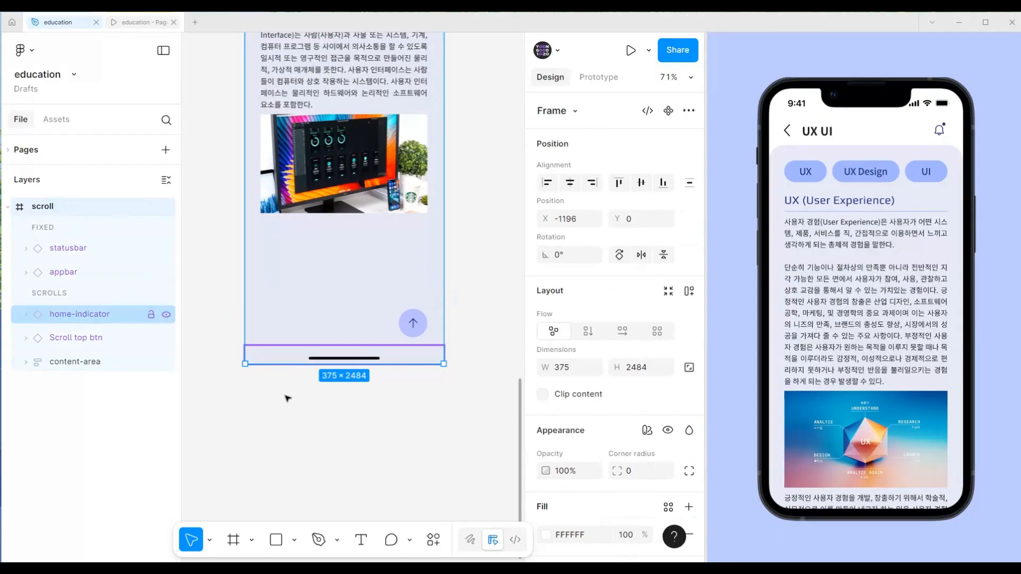
mouse_move(284, 364)
left_mouse_down()
mouse_move(281, 455)
mouse_move(287, 383)
left_mouse_up()
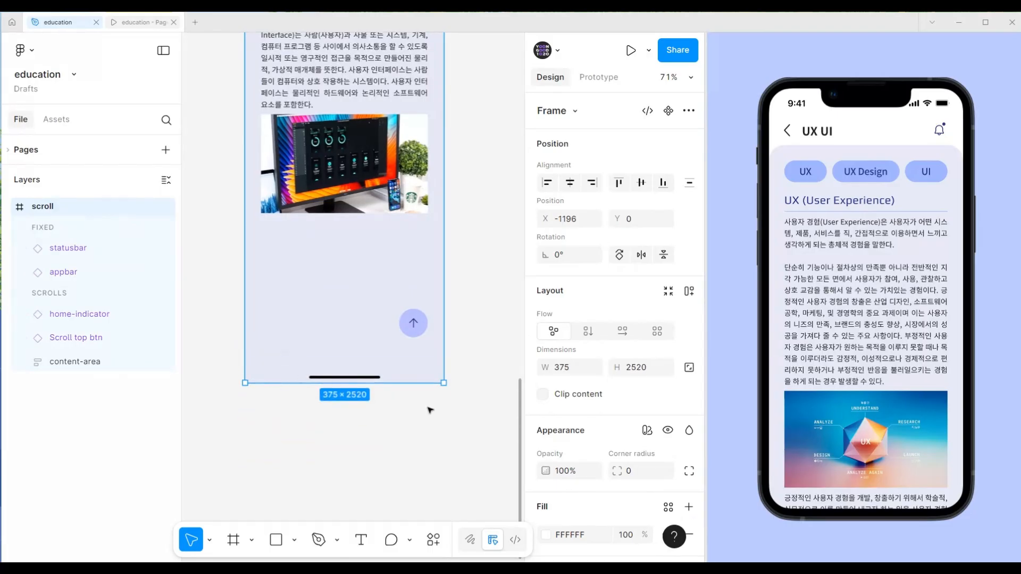
key("ctrl+z")
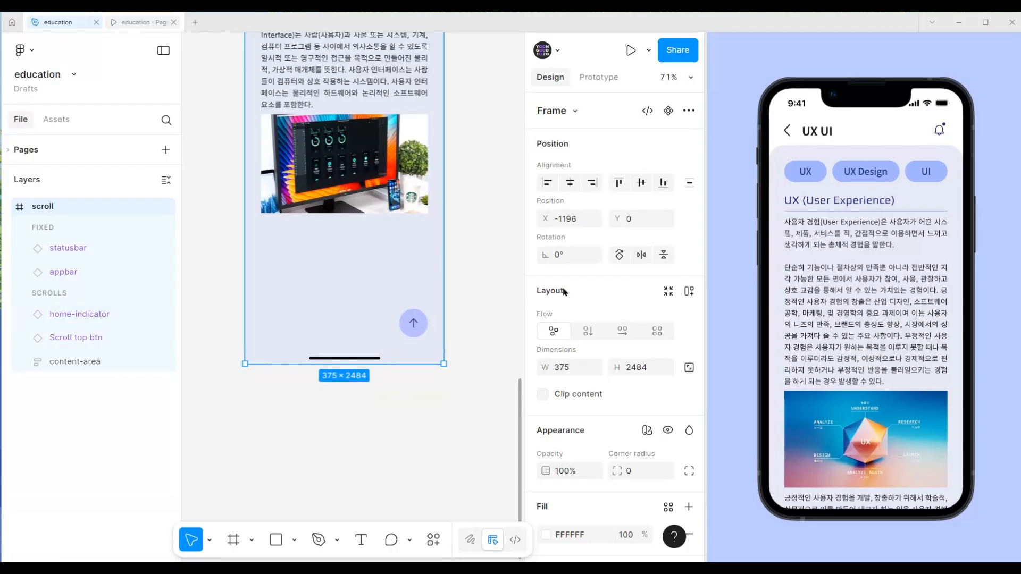
Set the home-indicator's scroll position to Fixed (stay in place) and scroll the prototype preview to test it
left_click(386, 354)
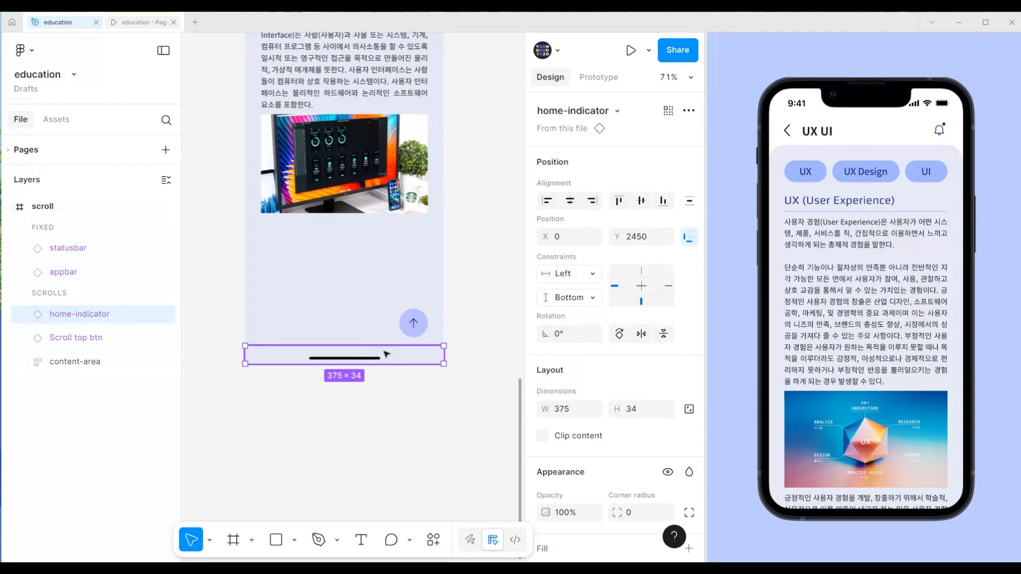
left_click(598, 77)
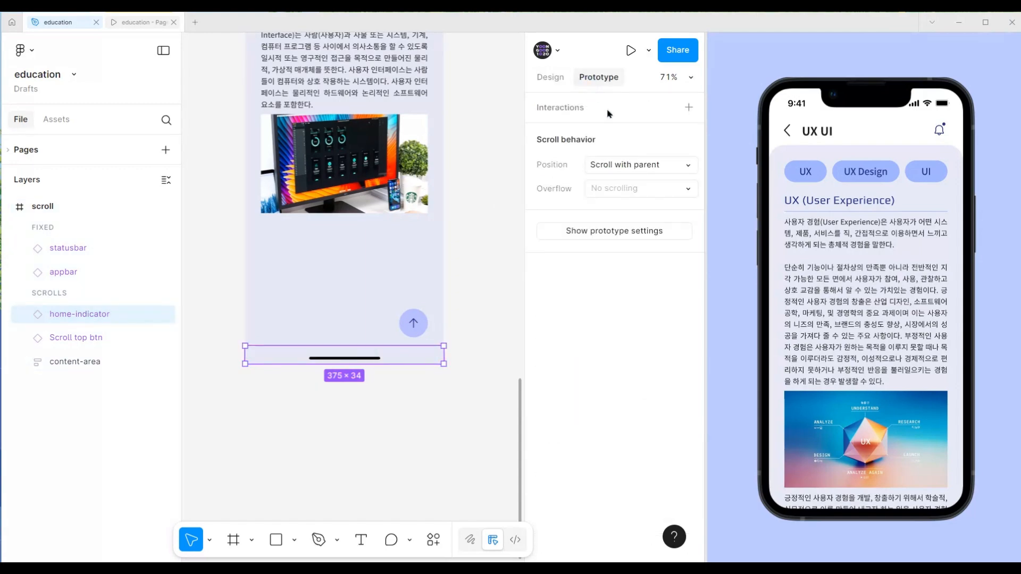
left_click(602, 166)
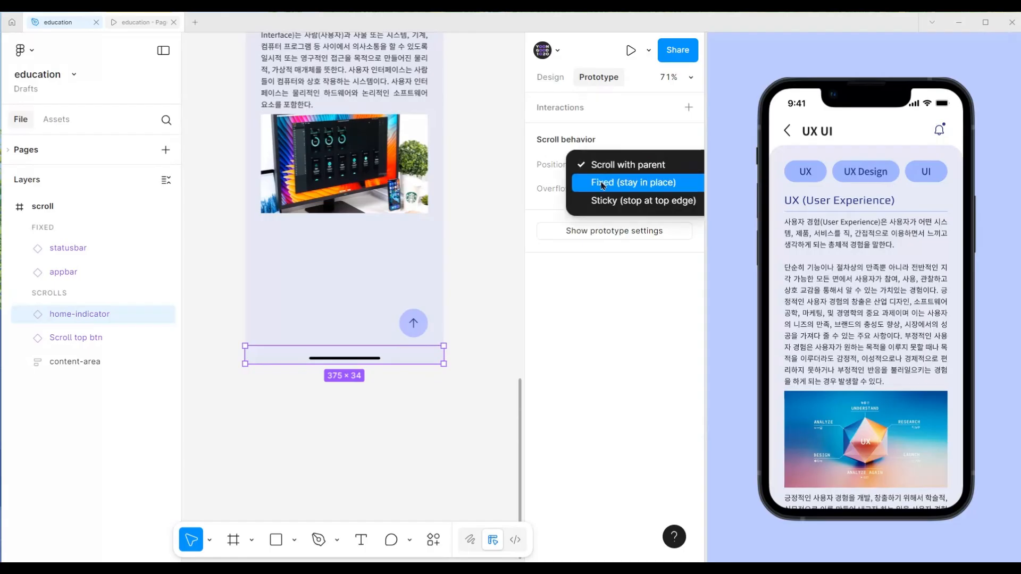
left_click(604, 183)
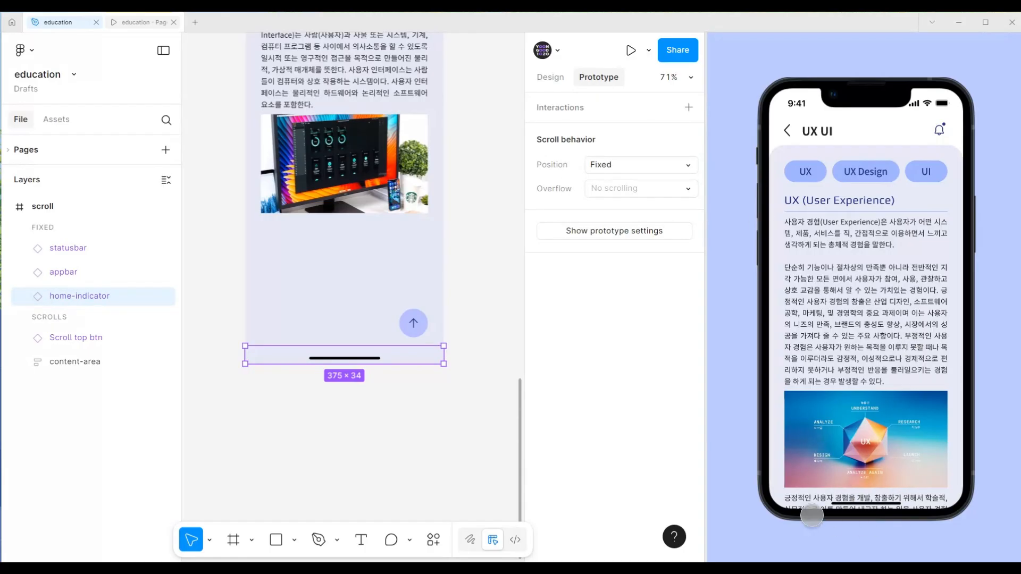
scroll(892, 407, "down", 2)
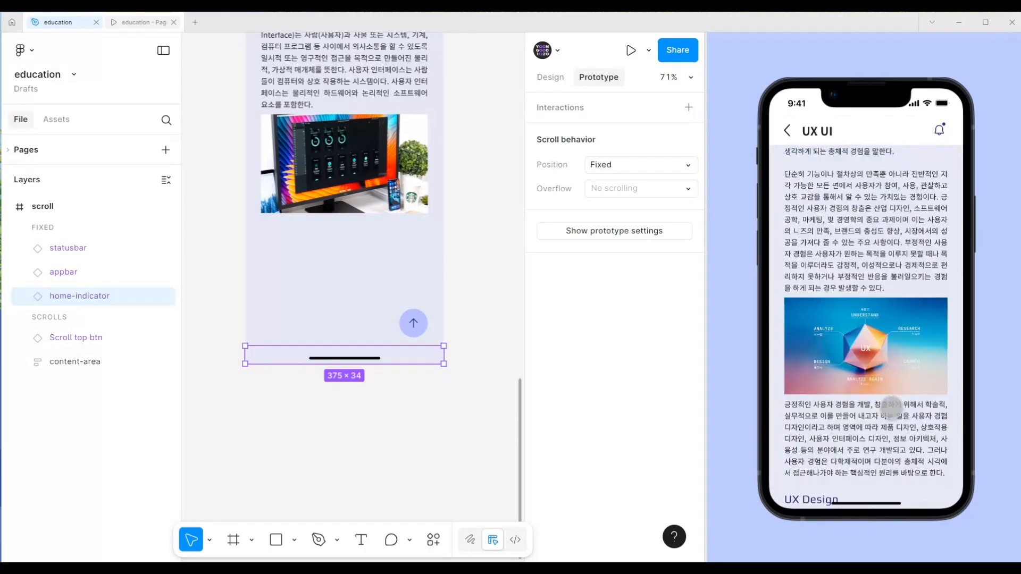
scroll(892, 408, "up", 2)
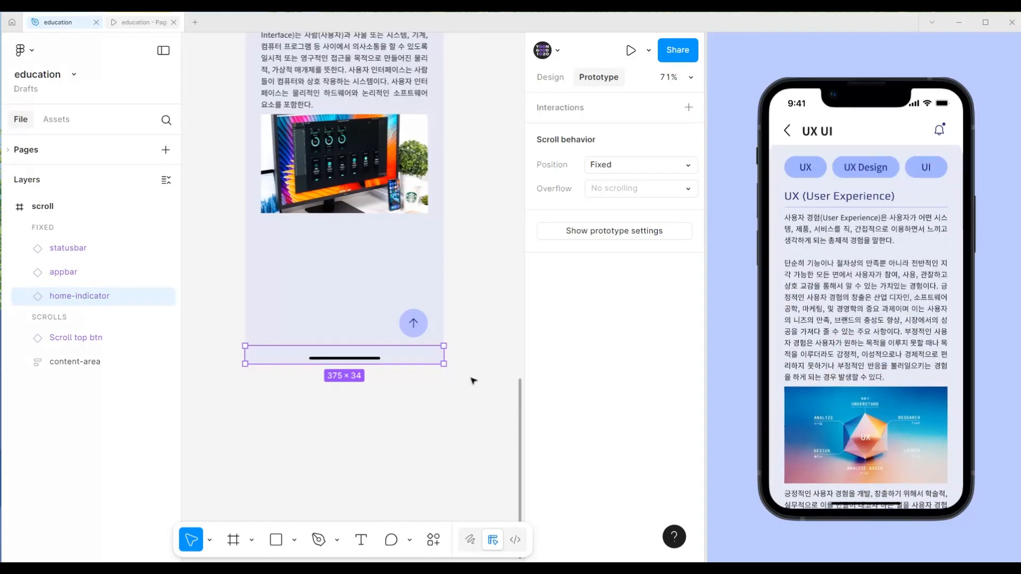
Set the Scroll top btn's constraints to Right and Bottom, undoing a trial alignment to the frame's bottom edge
left_click(424, 329)
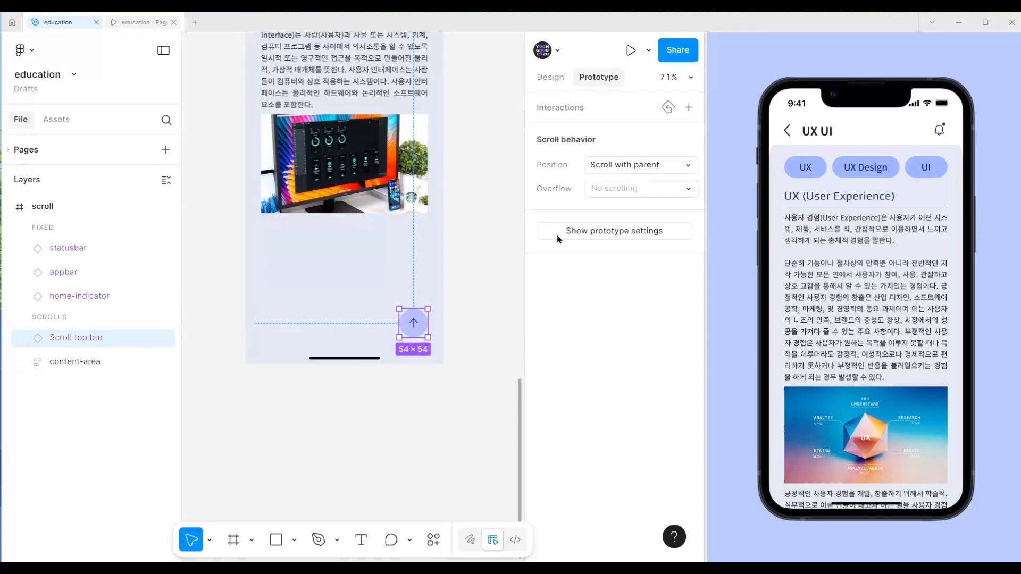
left_click(544, 78)
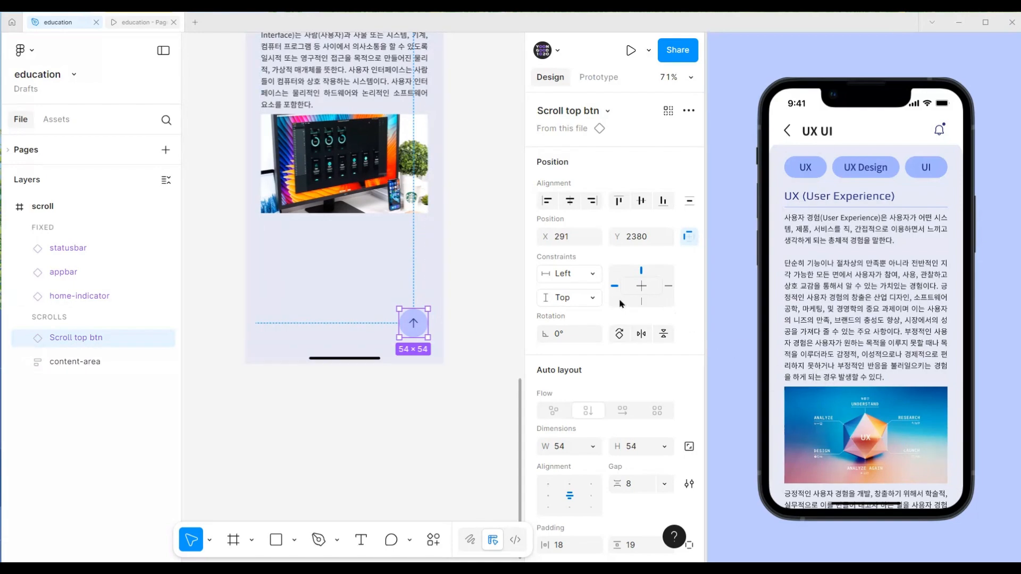
left_click(669, 287)
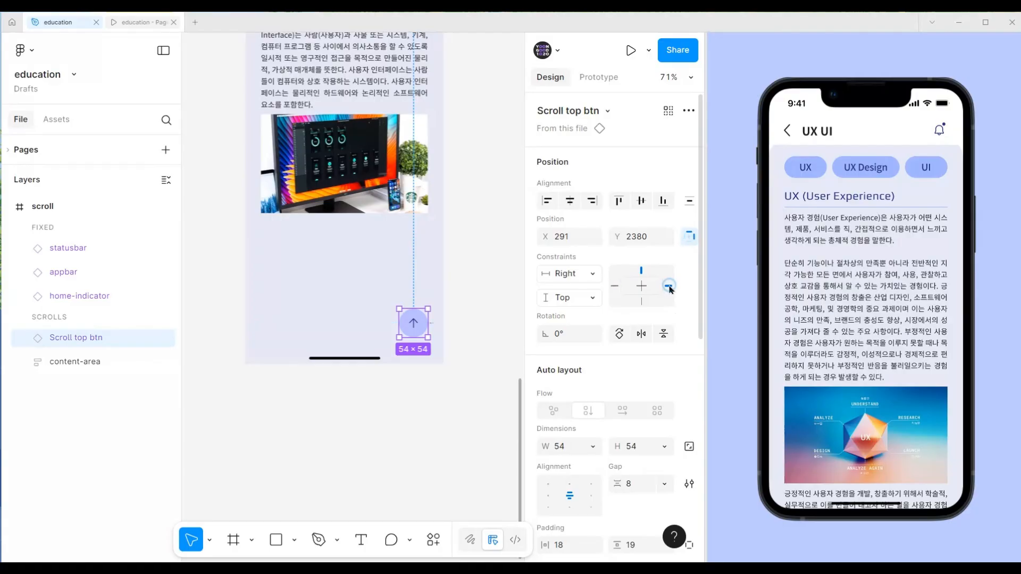
left_click(642, 300)
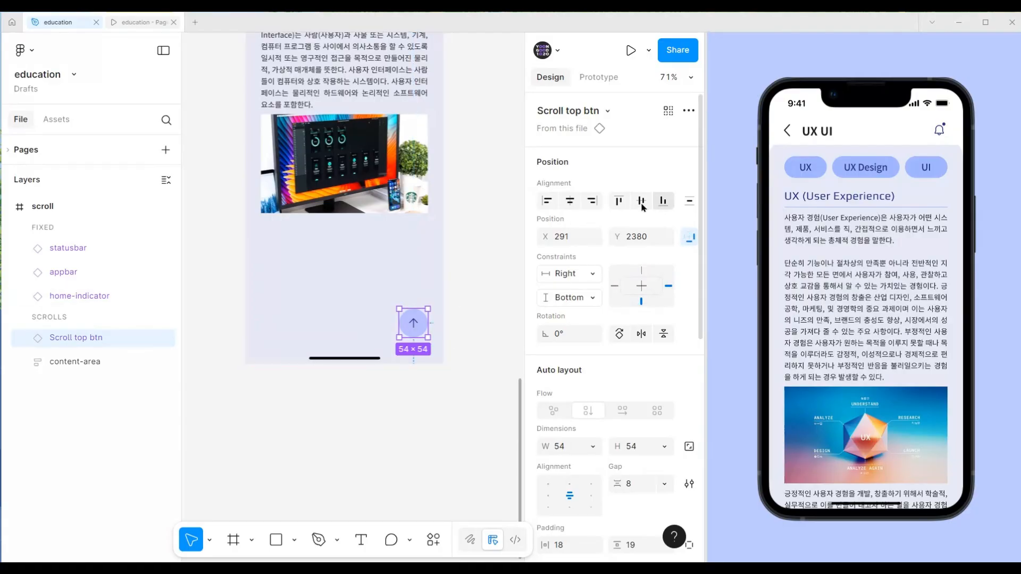
left_click(665, 200)
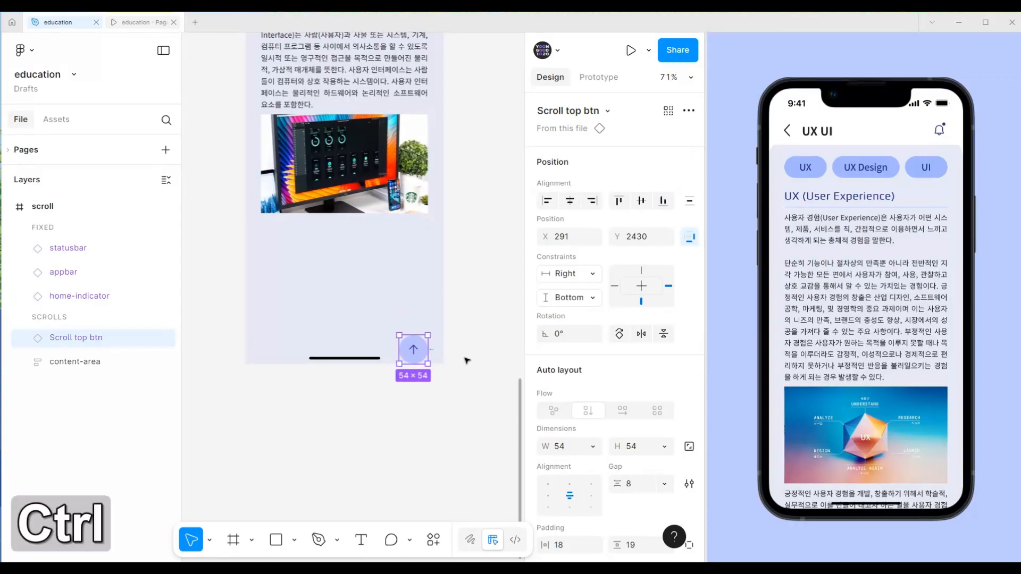
key("ctrl+z")
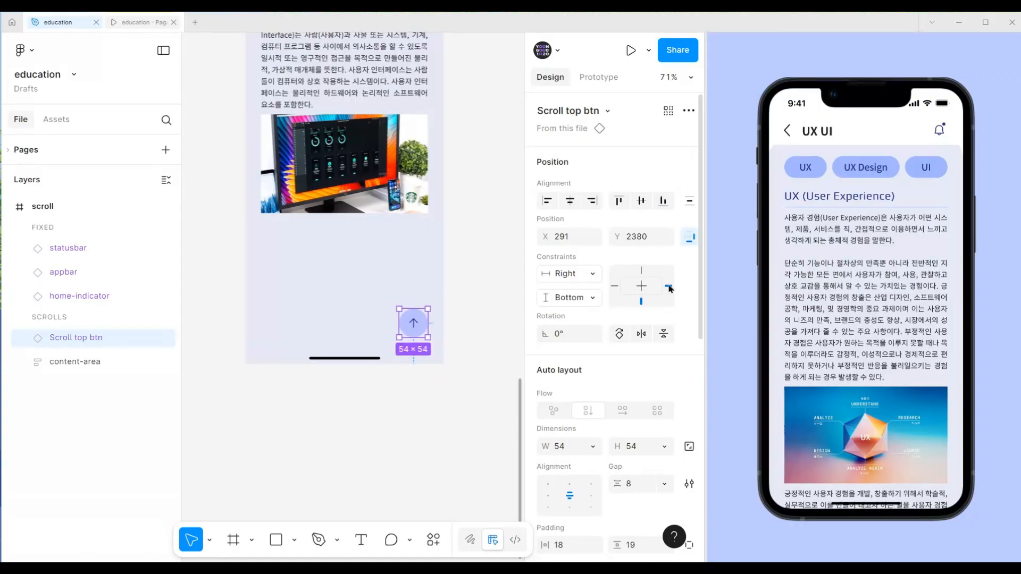
Shorten the scroll frame to a height of 2434 by its bottom edge
left_click(75, 206)
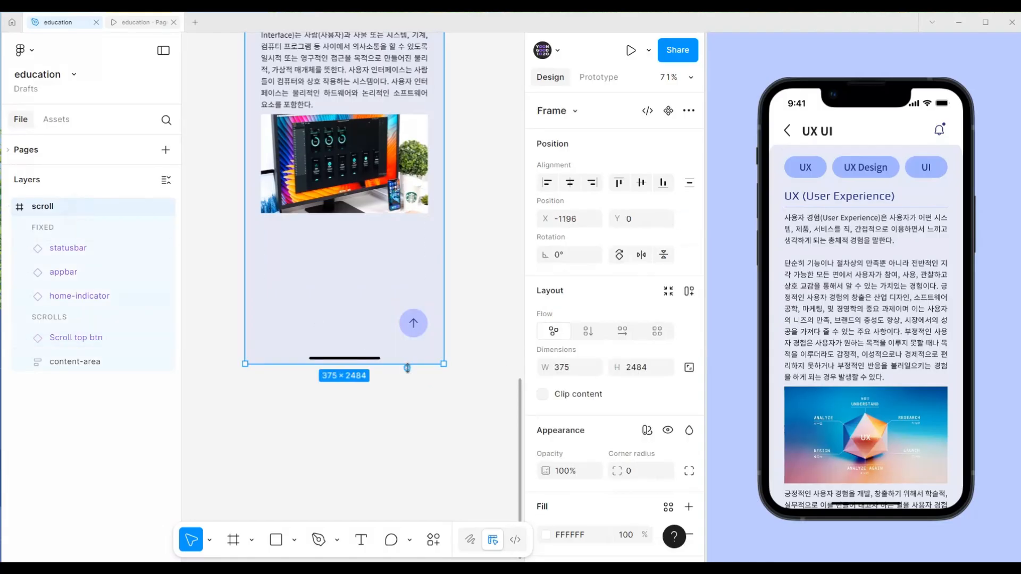
left_click_drag(407, 368, 410, 338)
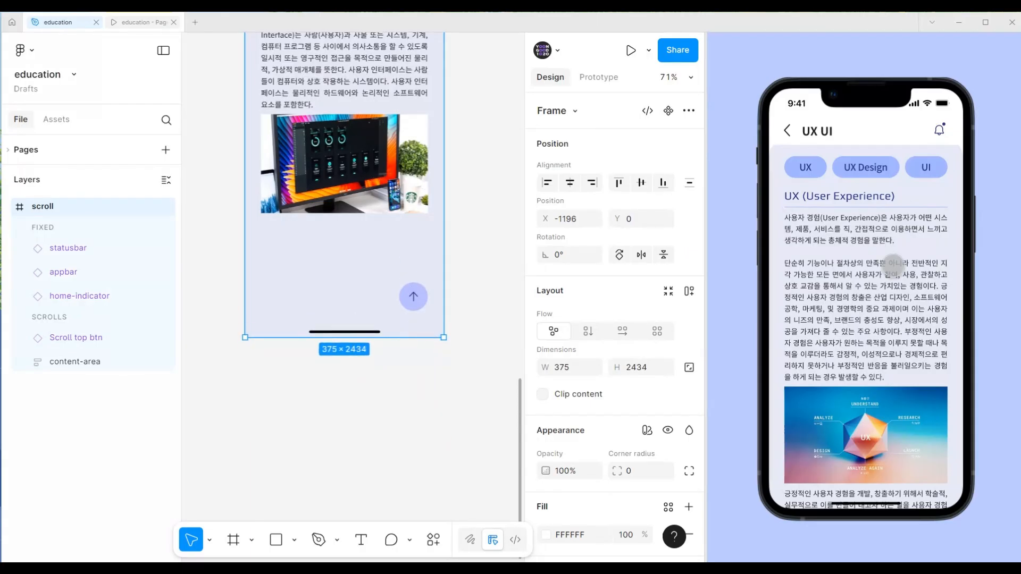
Set the Scroll top btn's scroll position to Fixed (stay in place) and test it by scrolling the prototype preview
left_click(424, 298)
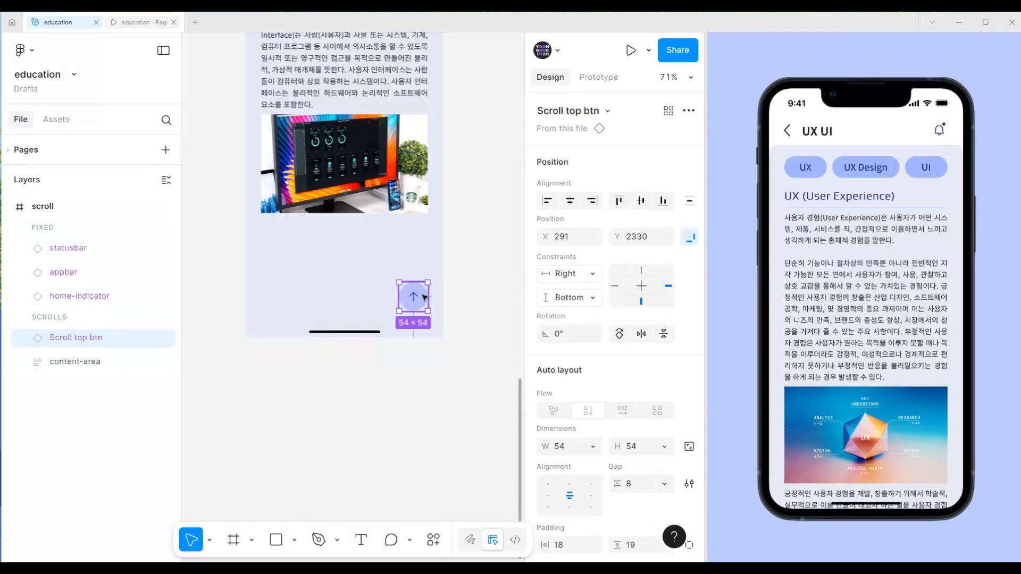
left_click(599, 77)
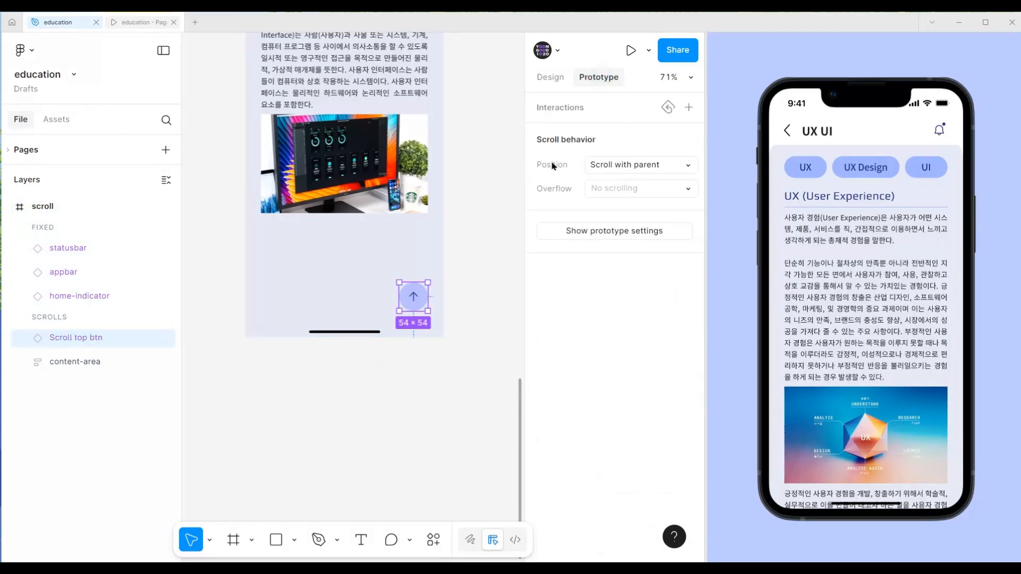
left_click(608, 164)
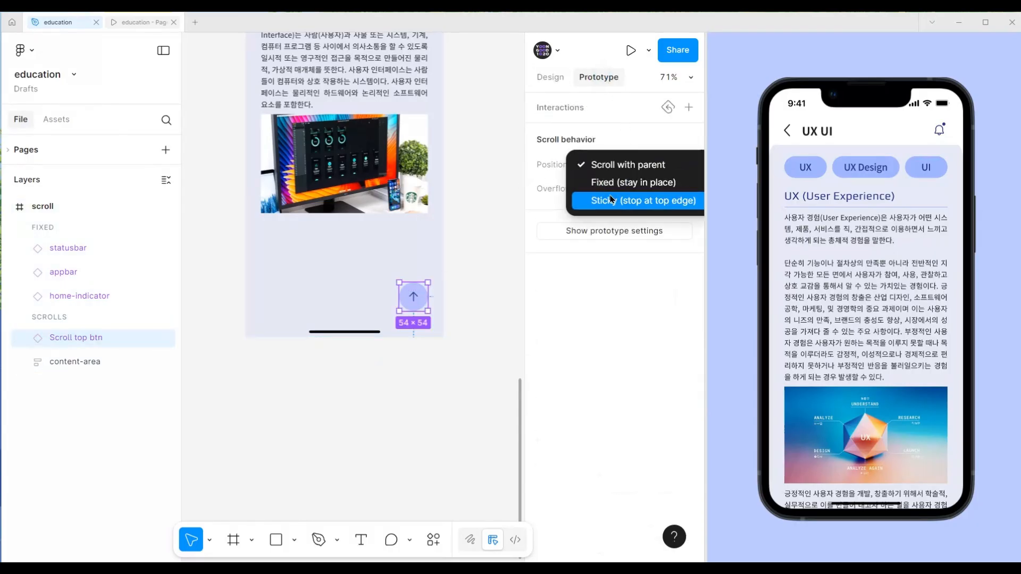
left_click(612, 183)
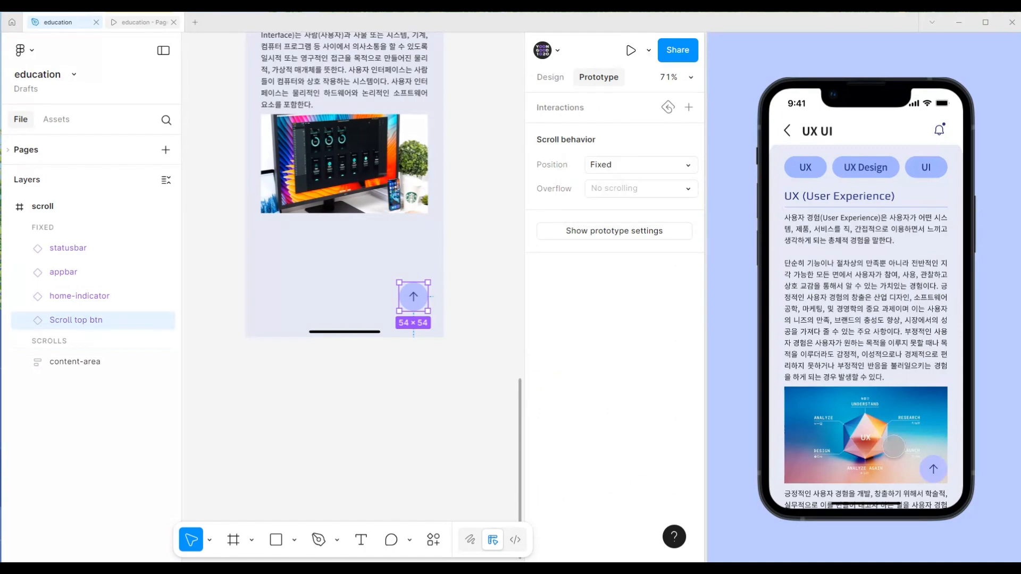
scroll(887, 410, "down", 2)
scroll(888, 410, "up", 1)
scroll(887, 410, "down", 10)
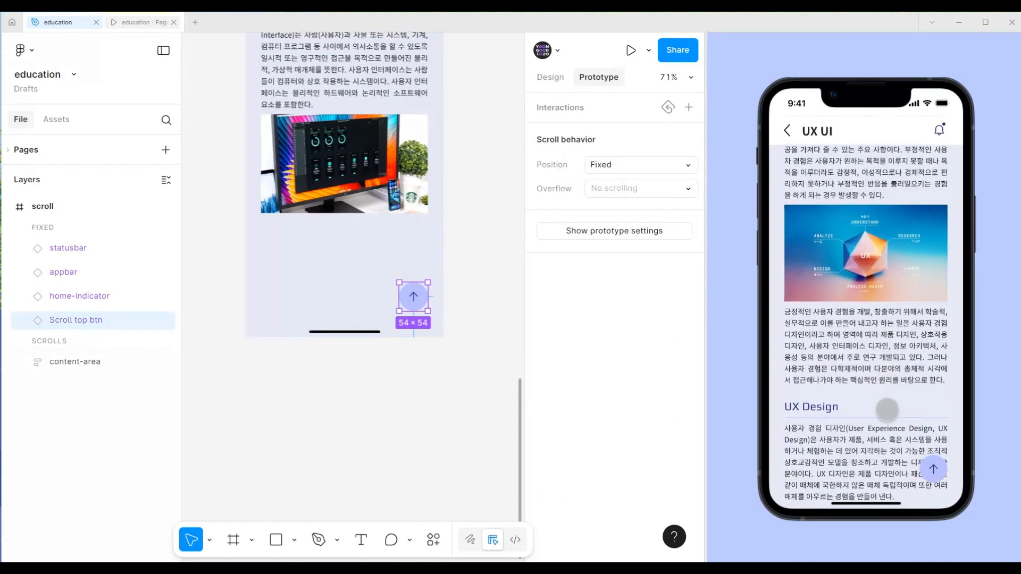
scroll(887, 410, "up", 10)
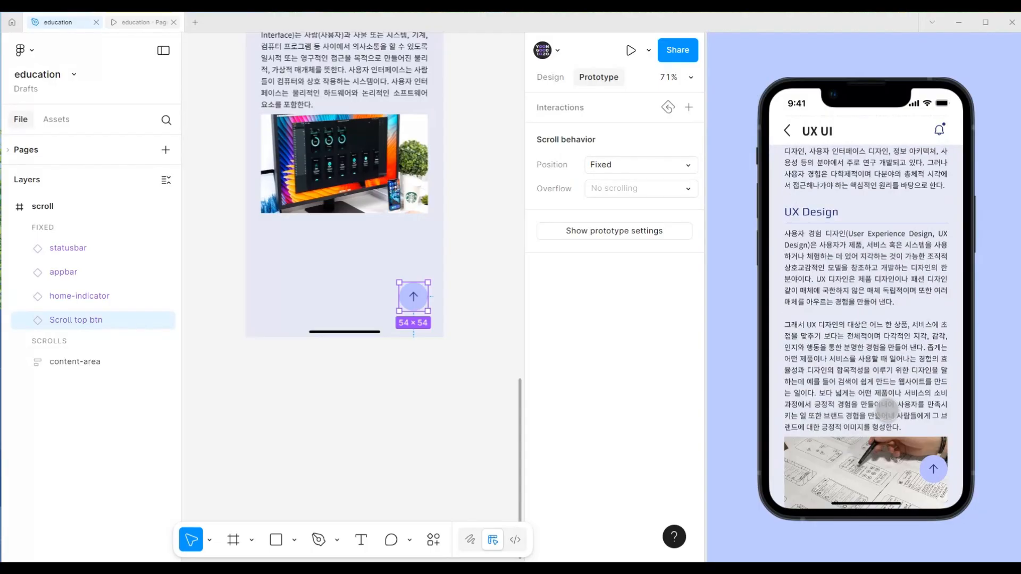
Examine the UX, UX Design and UI buttons atop the scroll frame, and scroll the prototype preview down through the content sections
left_click(501, 301)
scroll(501, 301, "up", 15)
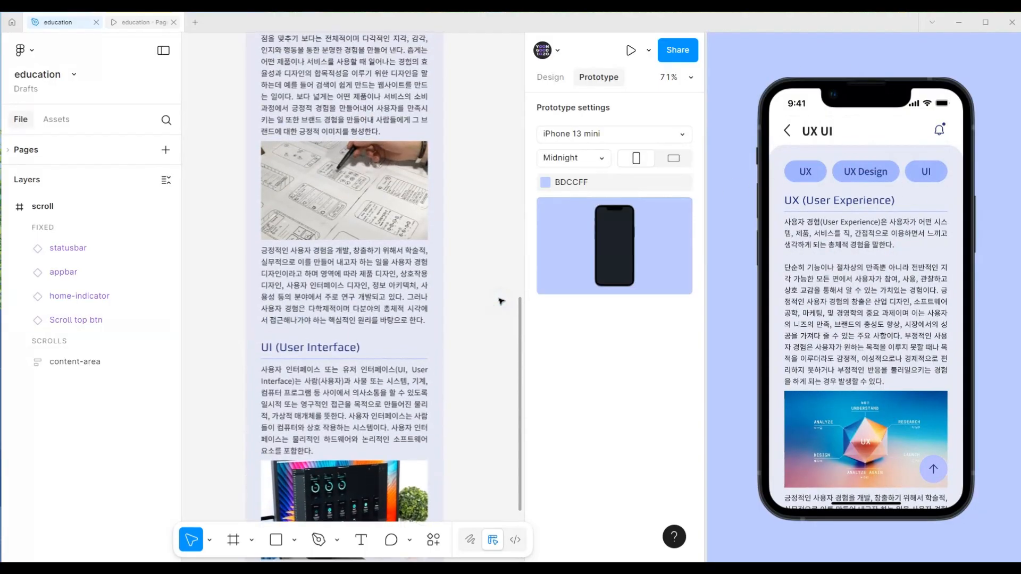
scroll(502, 301, "up", 5)
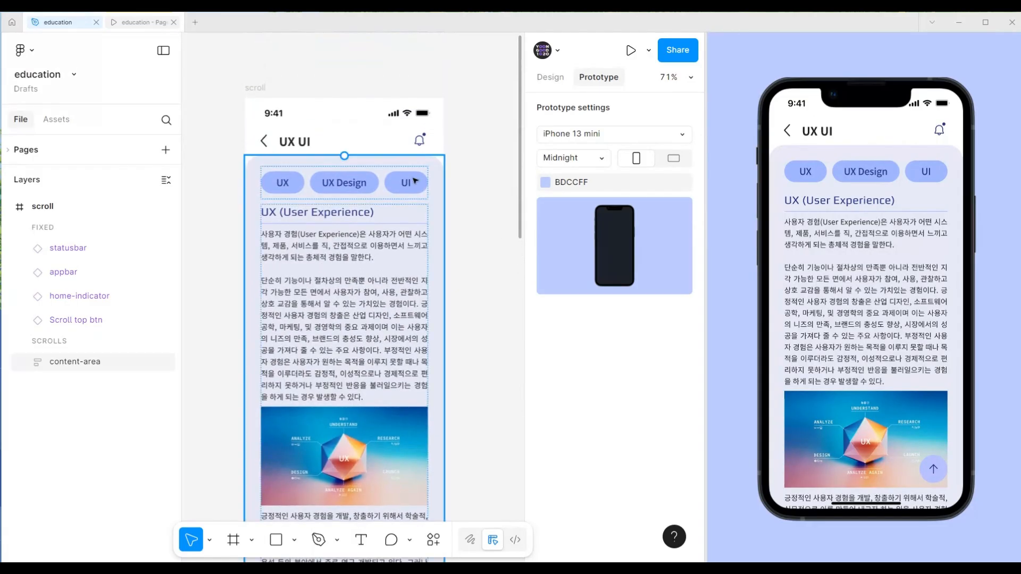
scroll(447, 205, "left", 2)
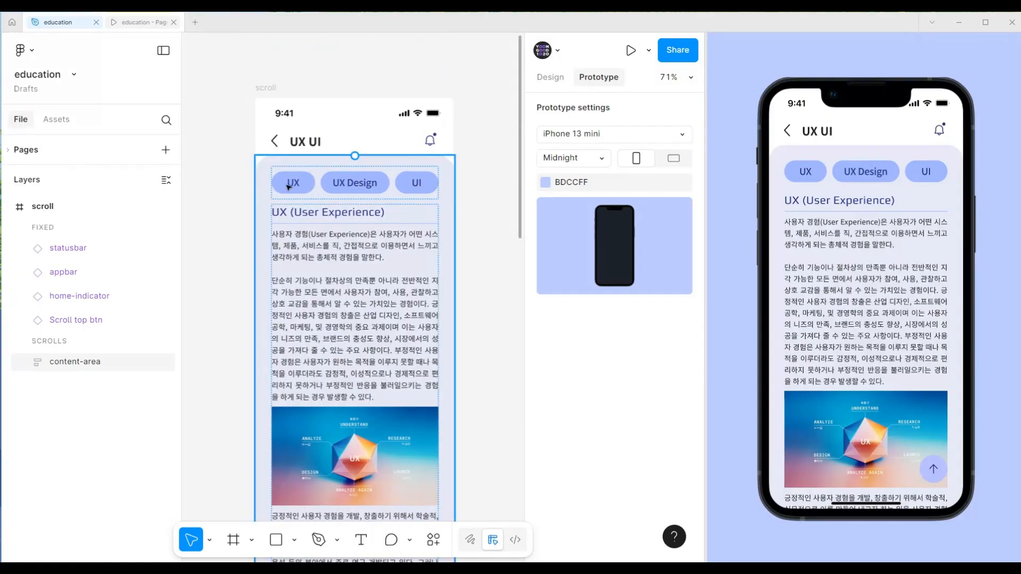
scroll(875, 255, "down", 10)
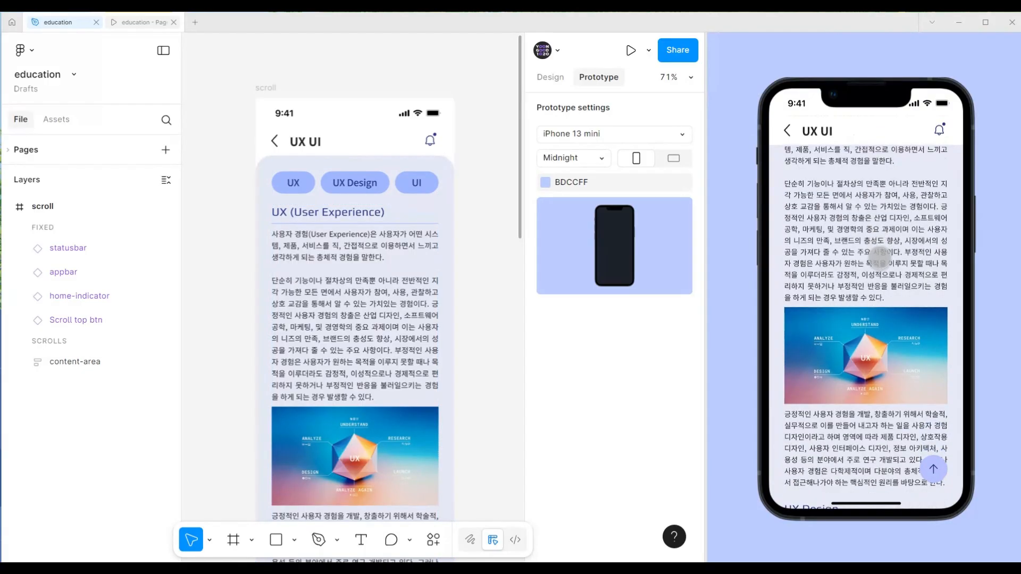
scroll(834, 281, "down", 10)
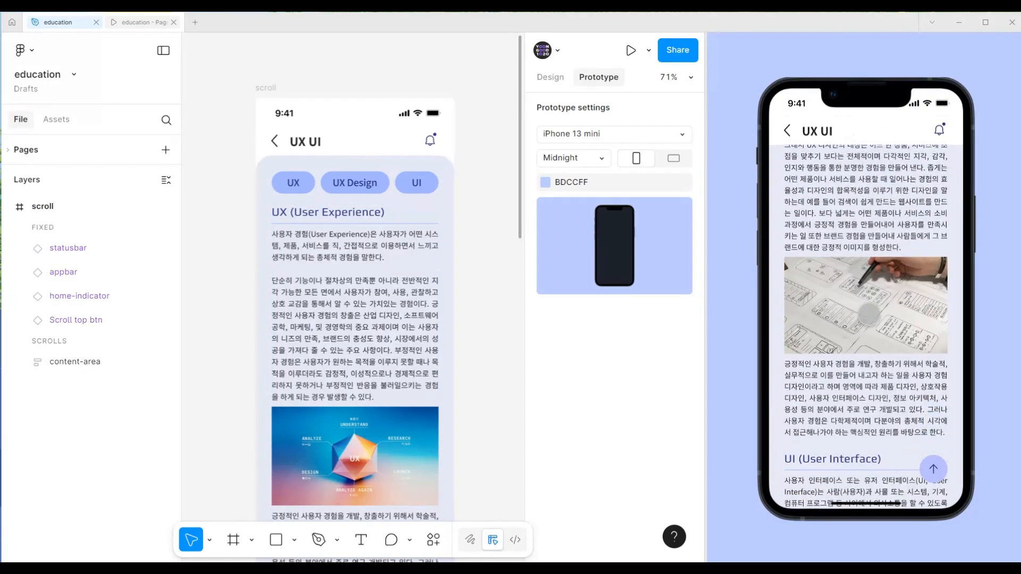
Test the prototype preview by scrolling to the UI section, trying the scroll-top button, and scrolling the content down and back up
scroll(874, 293, "down", 3)
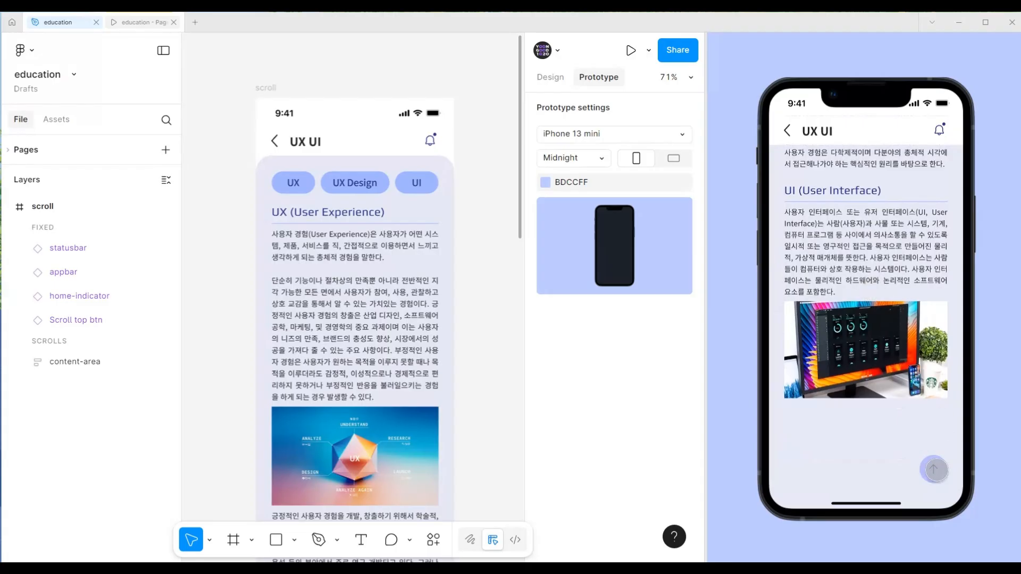
left_click(936, 470)
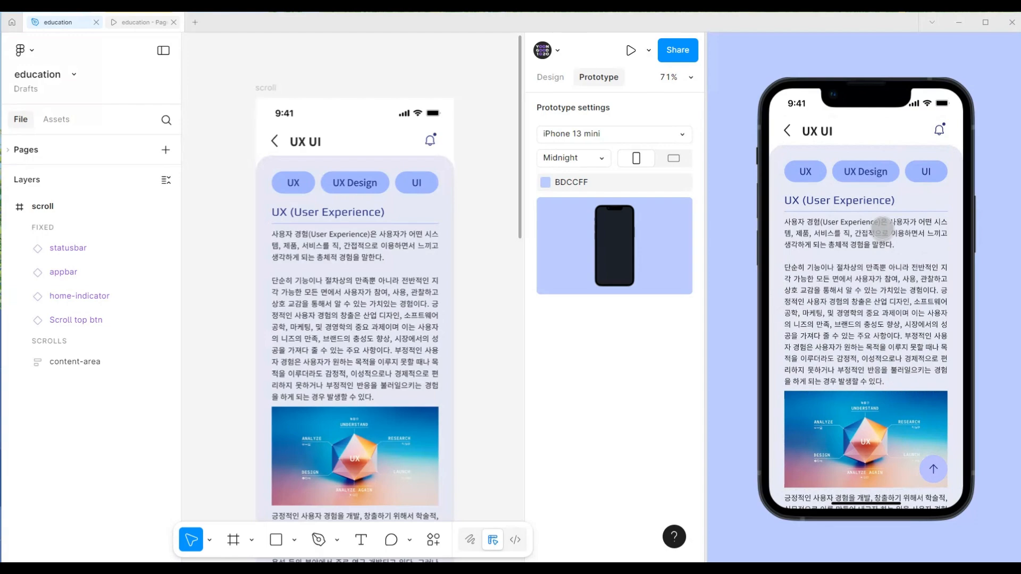
scroll(884, 289, "down", 2)
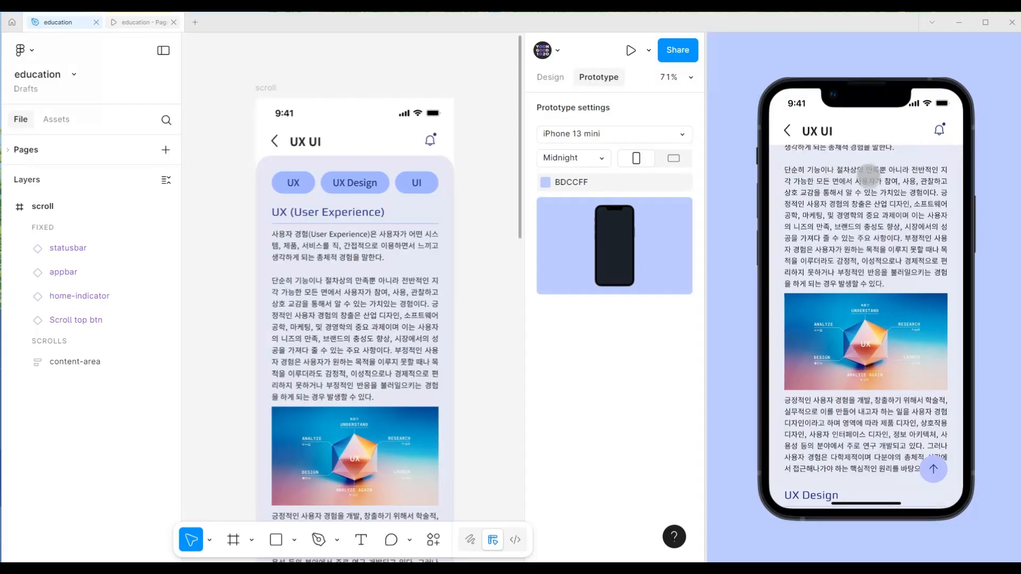
scroll(867, 175, "up", 2)
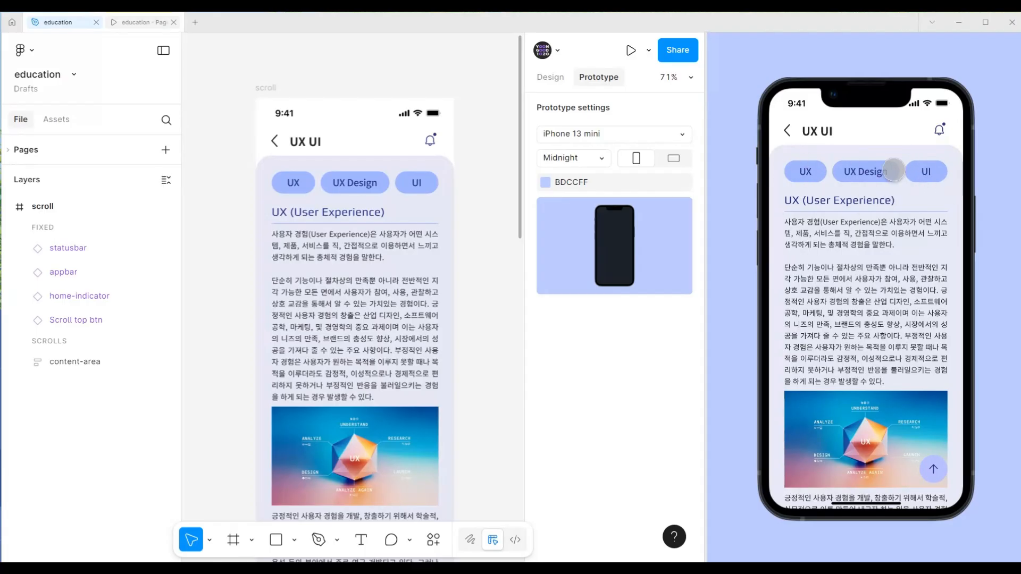
Examine the scroll position options available for the tab BT frame inside content-area
left_click(450, 201)
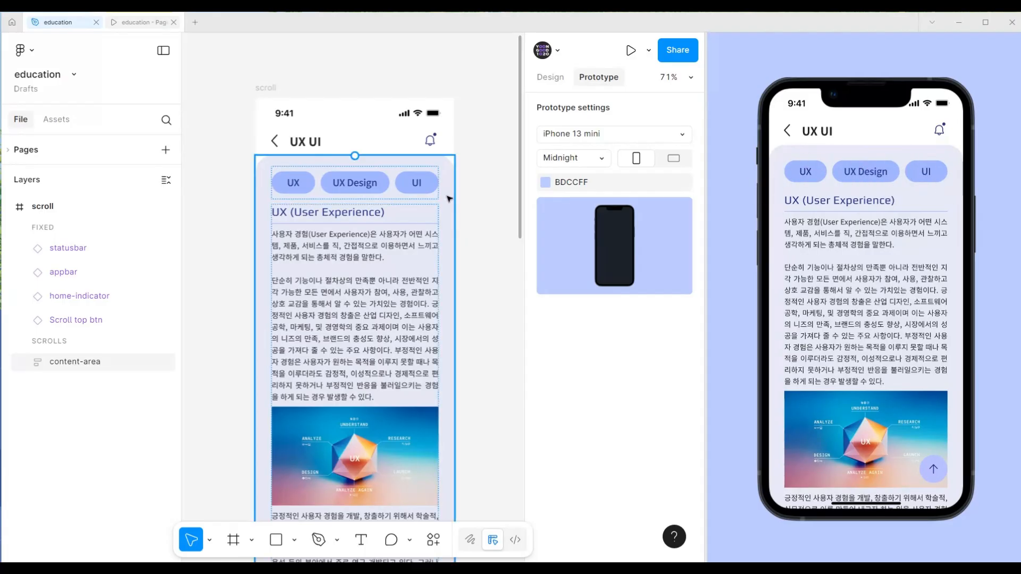
left_click(436, 192)
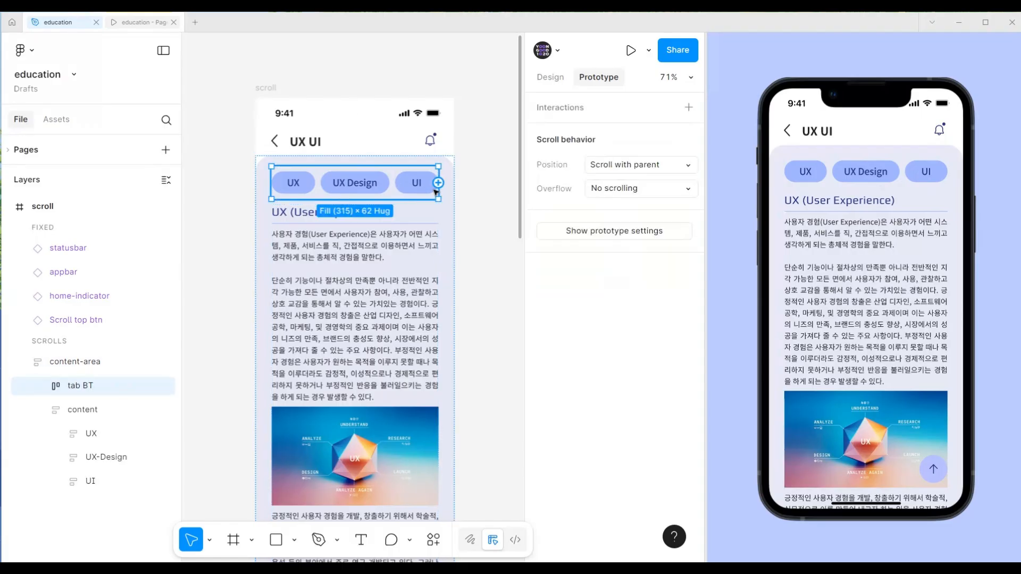
left_click(628, 166)
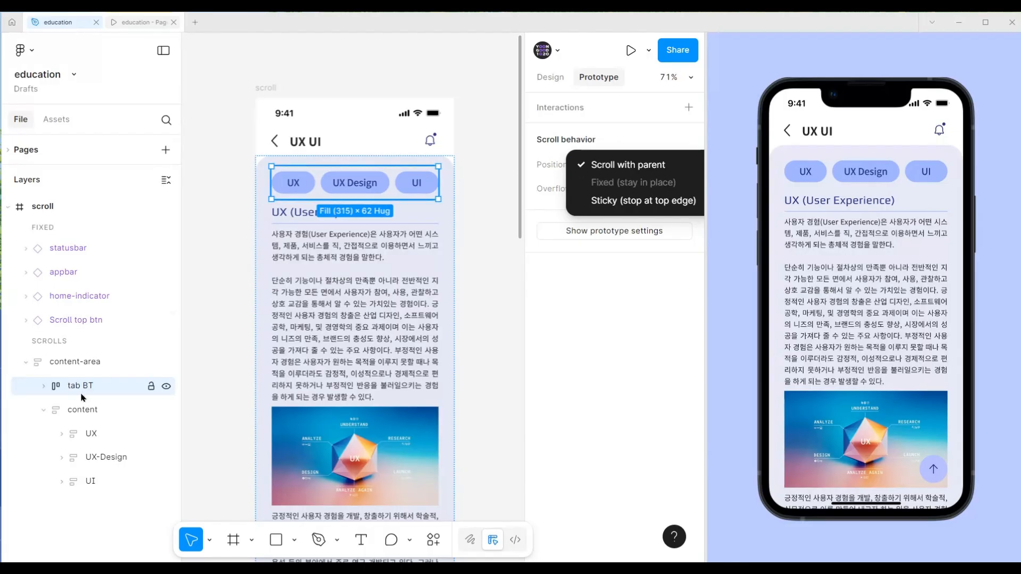
left_click(91, 366)
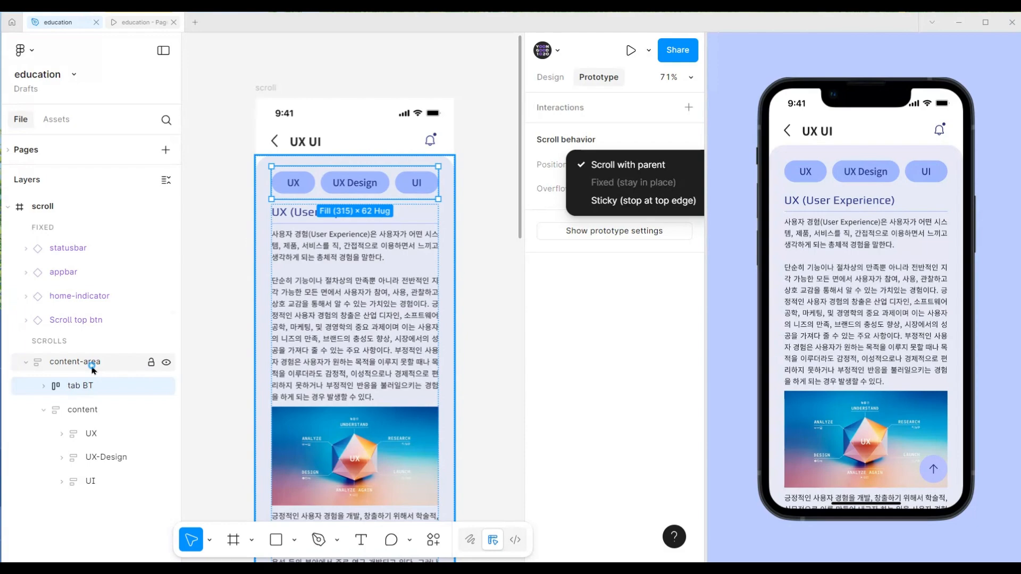
left_click(99, 386)
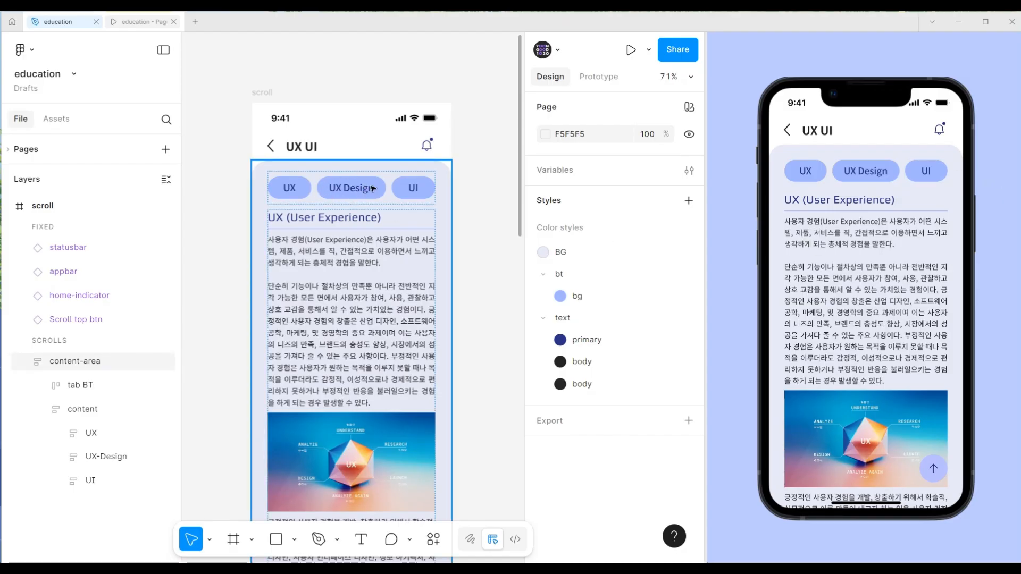
Examine the scroll frame's dimensions and the height resizing options of the content frame
left_click(258, 96)
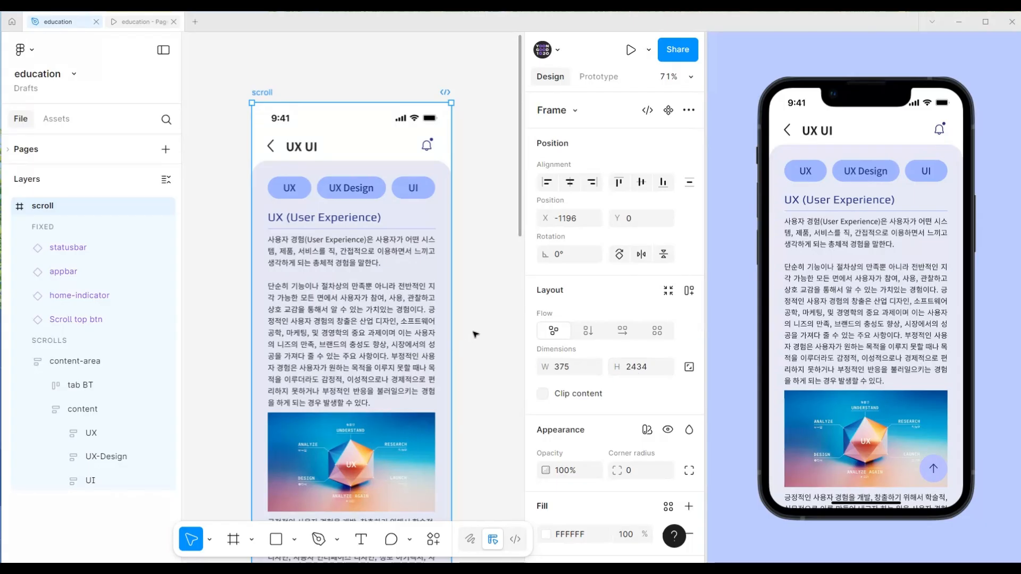
scroll(475, 334, "down", 2)
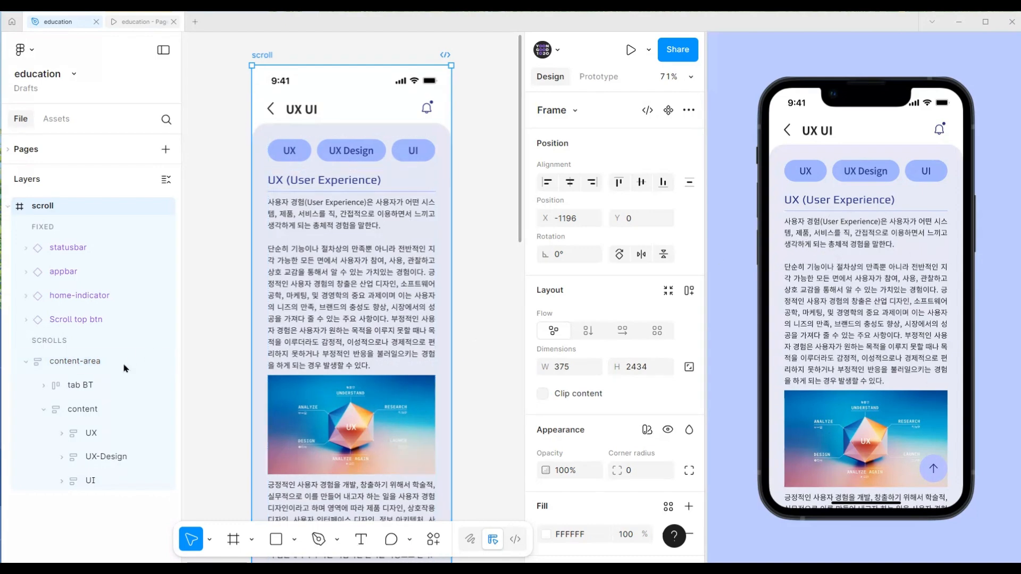
left_click(95, 413)
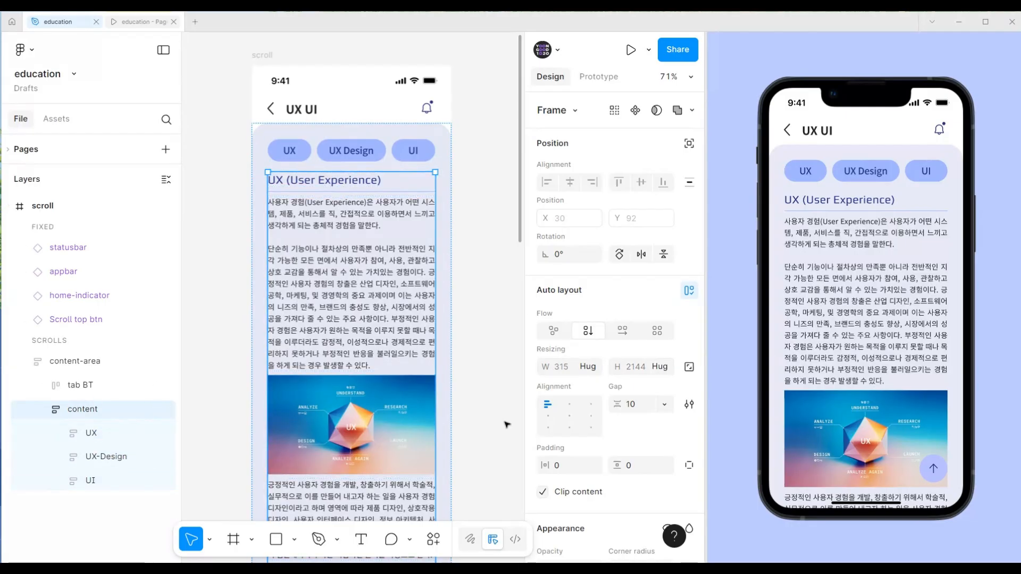
left_click(663, 366)
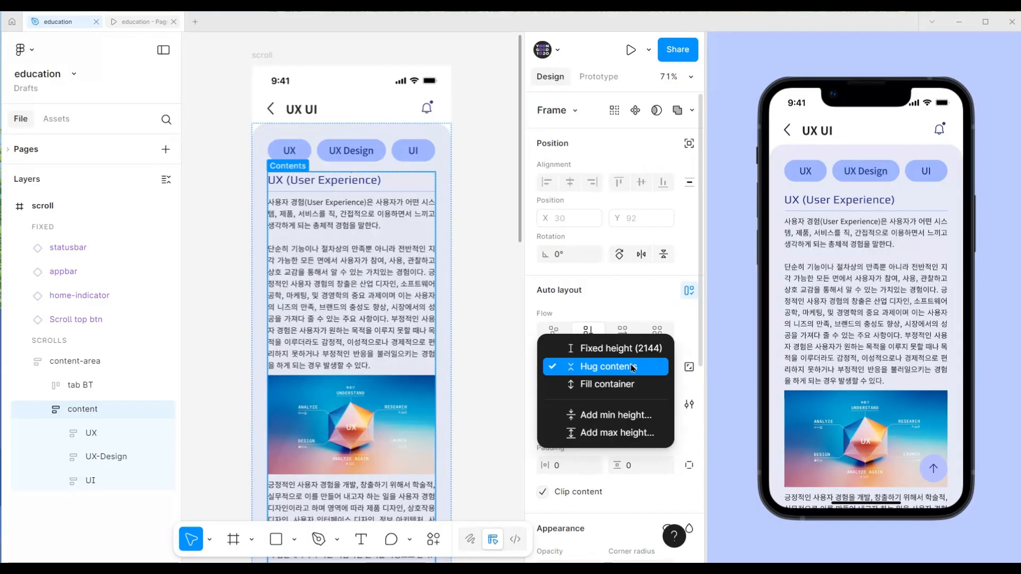
Examine the content frame's overflow scrolling options and recheck its auto layout sizing
left_click(610, 74)
left_click(601, 76)
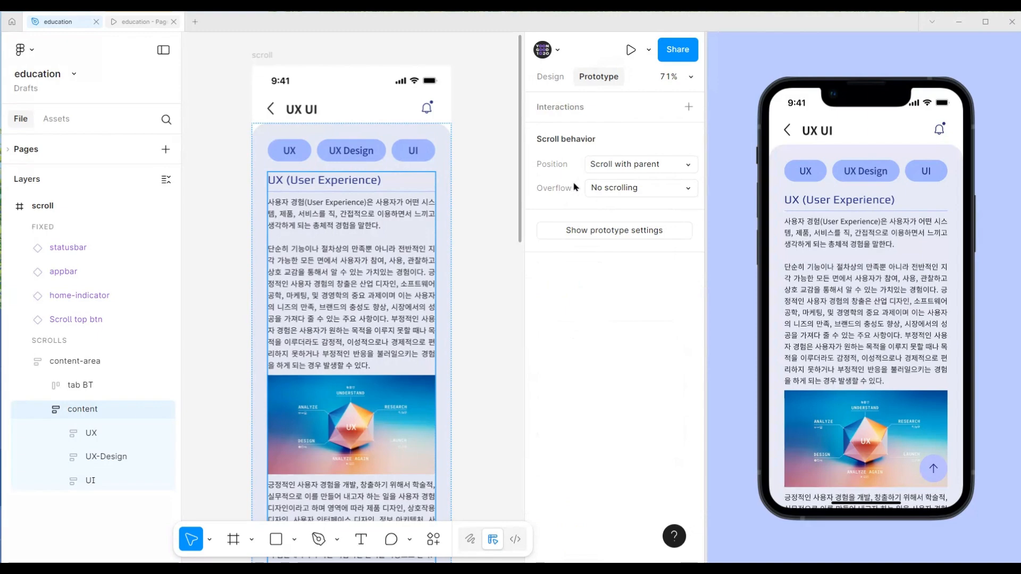
left_click(614, 190)
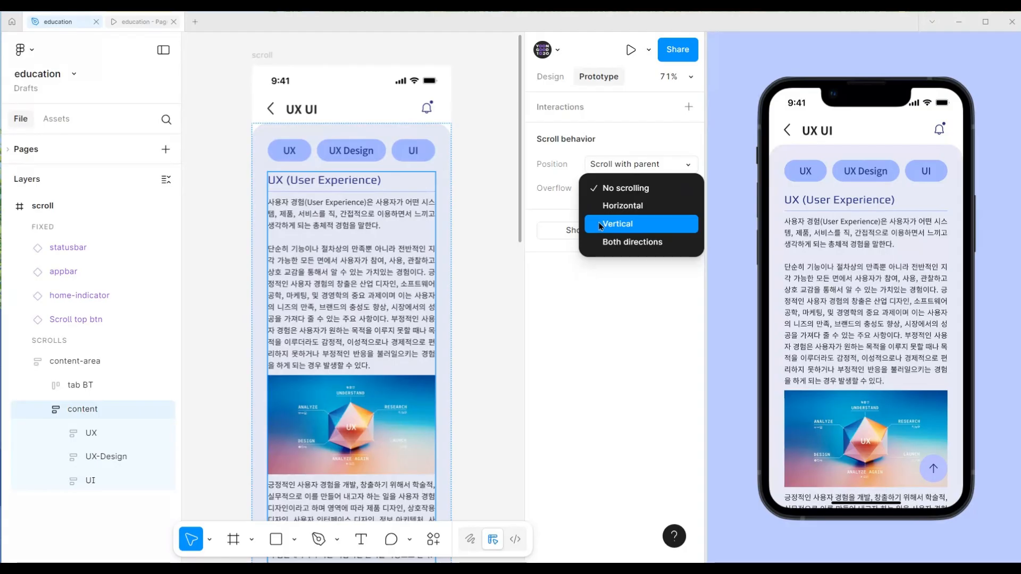
left_click(564, 201)
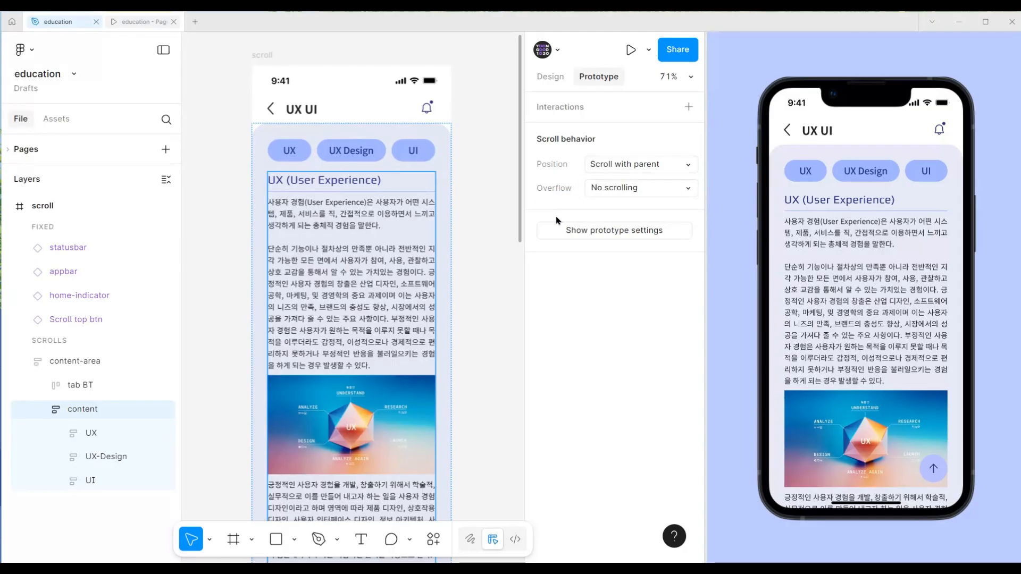
left_click(476, 226)
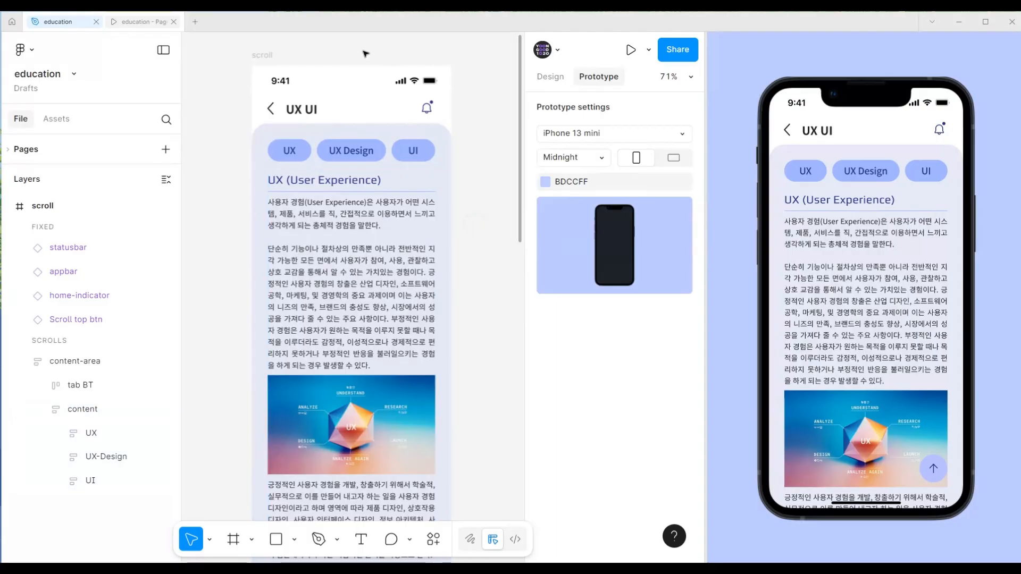
left_click(377, 218)
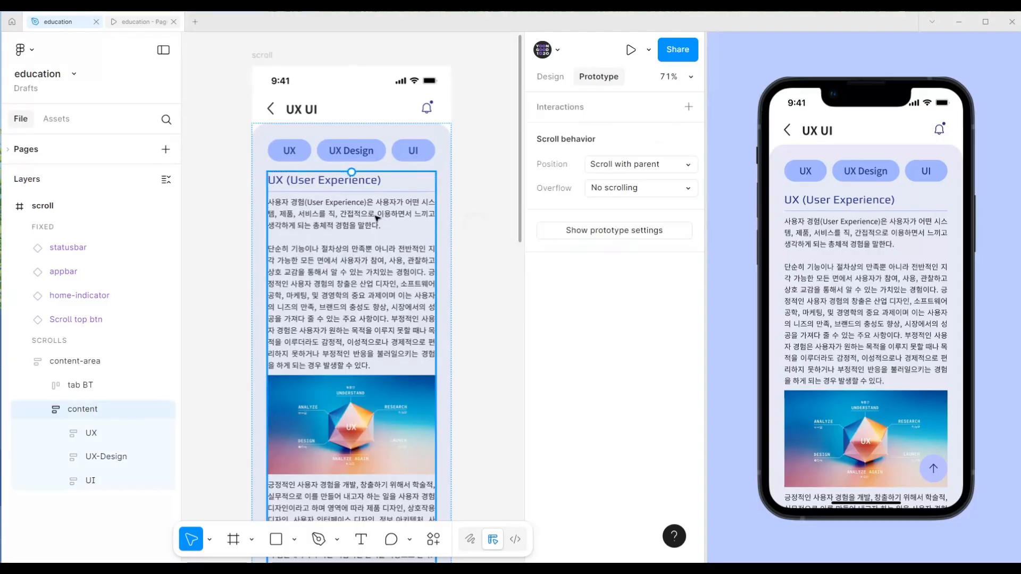
left_click(550, 76)
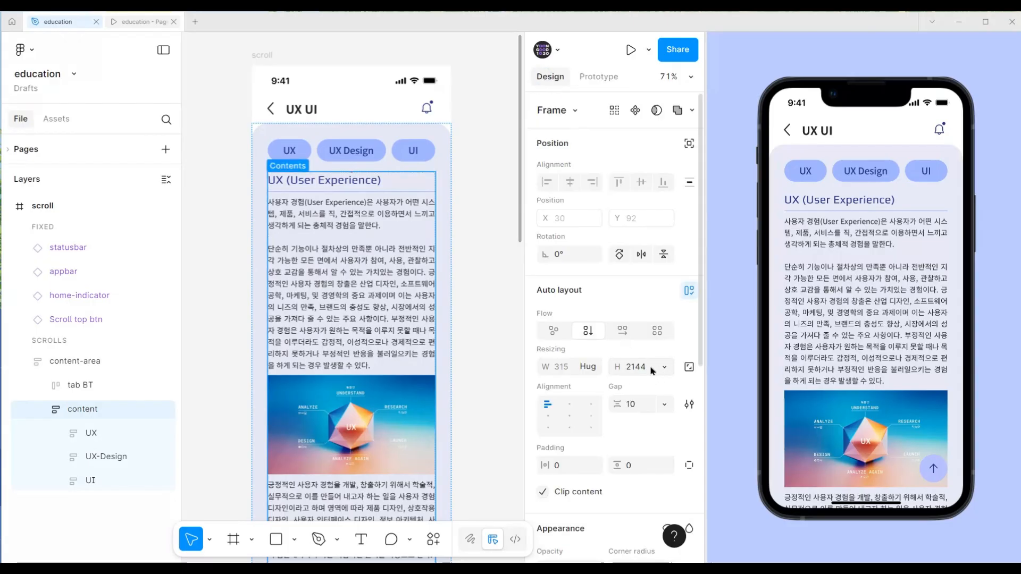
left_click(490, 161)
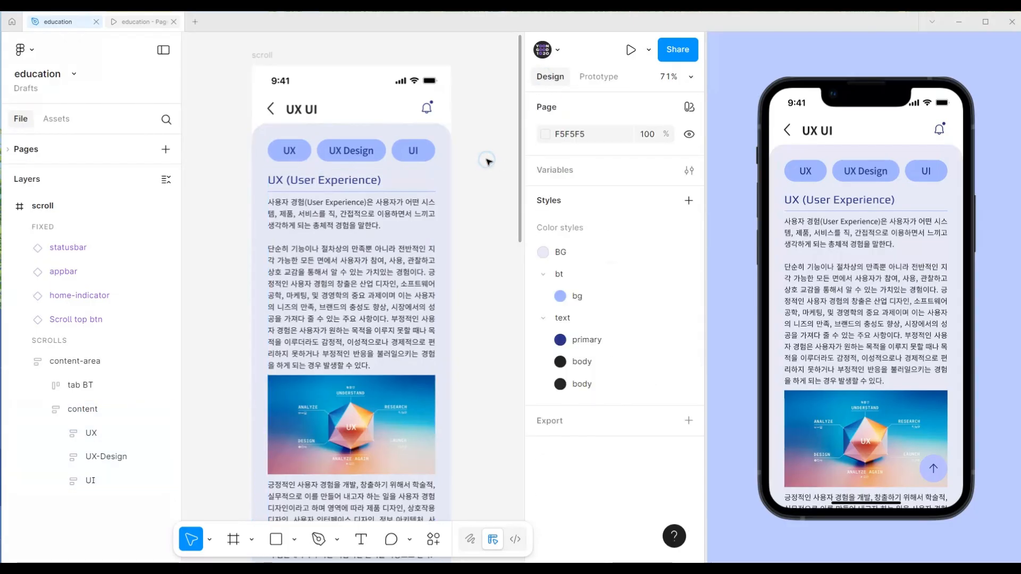
Set the scroll frame's height to 812 and check where its bottom edge cuts the content
left_click(265, 56)
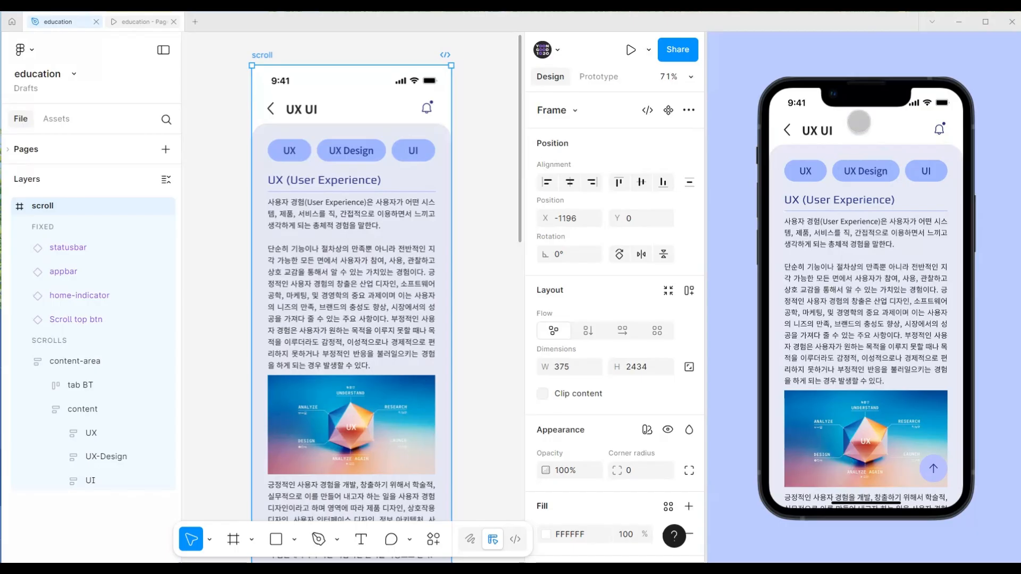
scroll(622, 391, "down", 3)
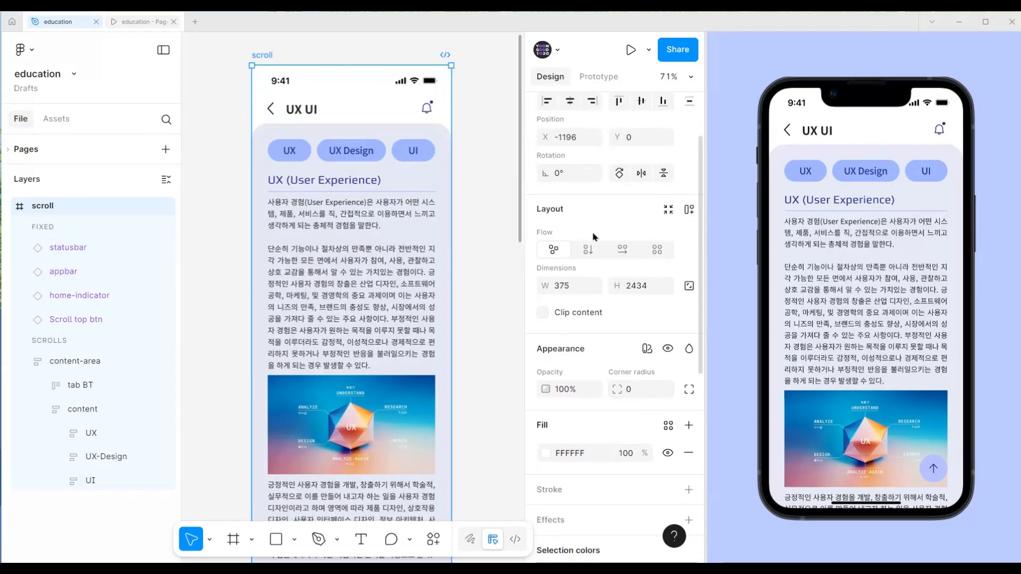
left_click(646, 288)
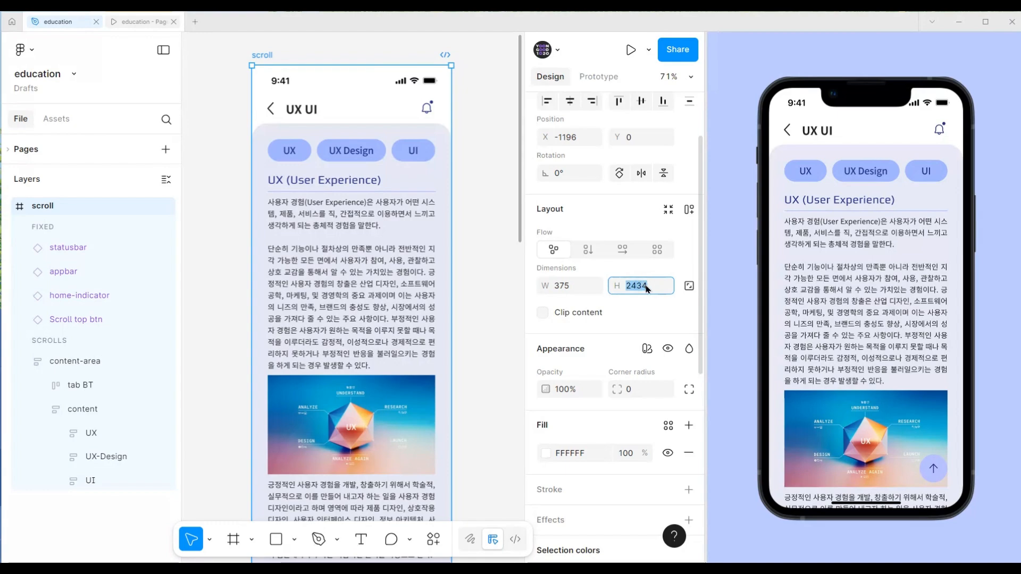
type("812")
key("Return")
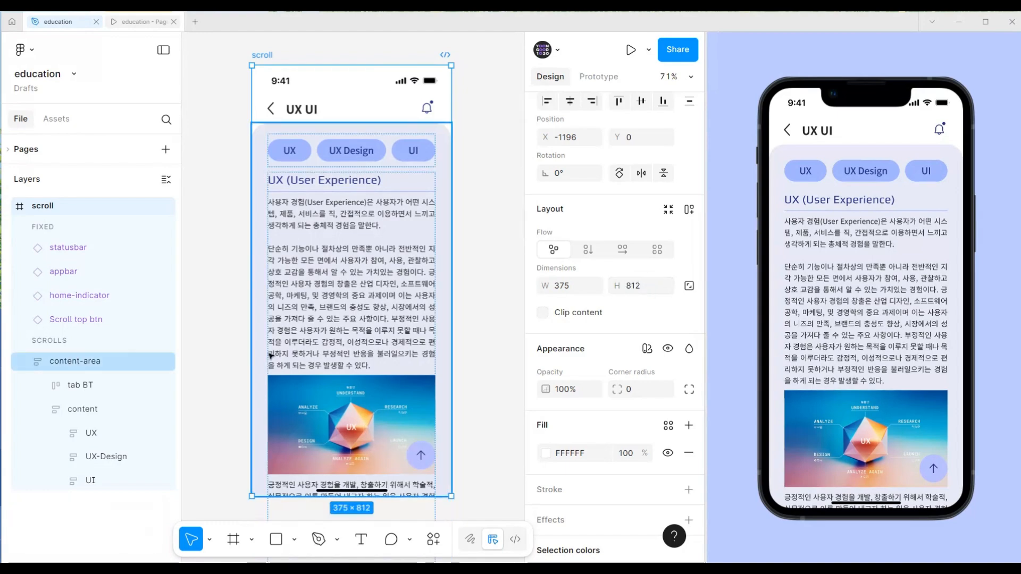
scroll(472, 405, "down", 5)
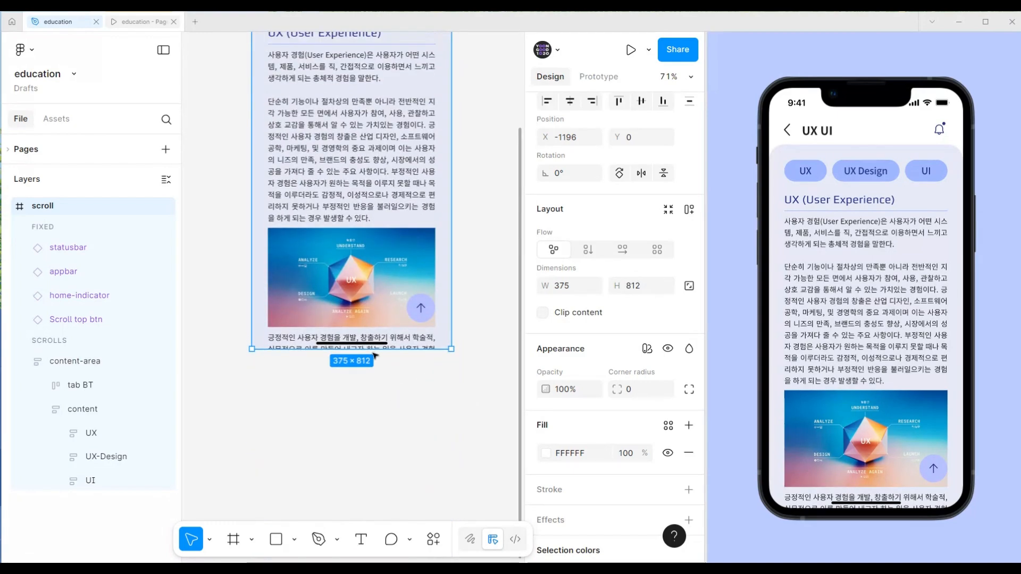
left_click(391, 328)
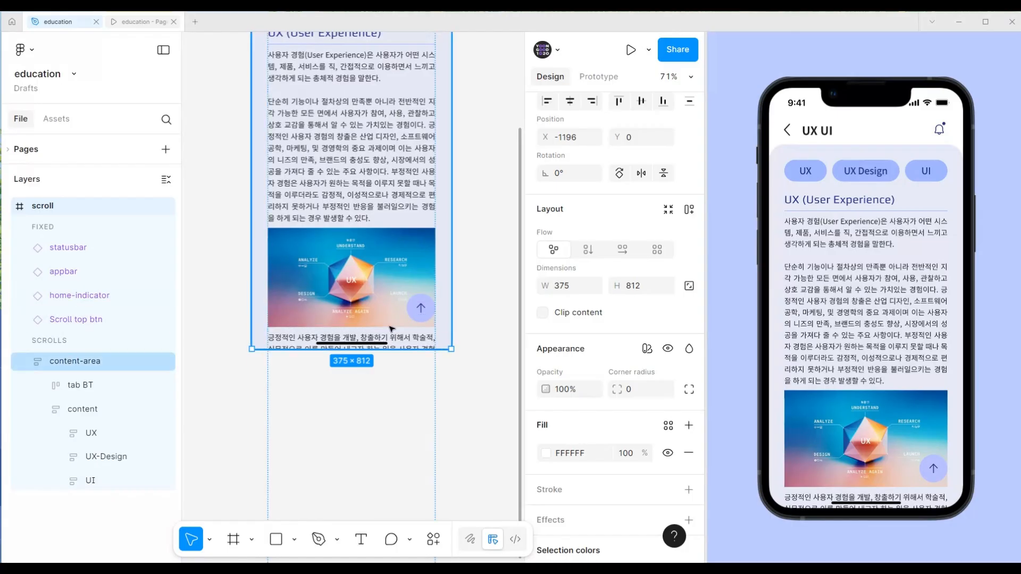
key("Escape")
scroll(506, 292, "up", 4)
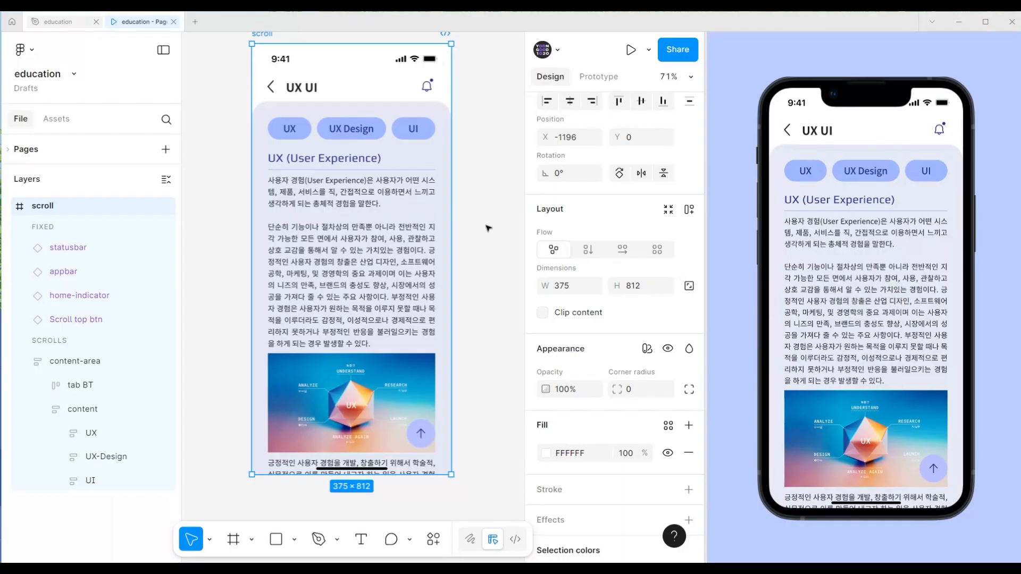
scroll(484, 226, "up", 1)
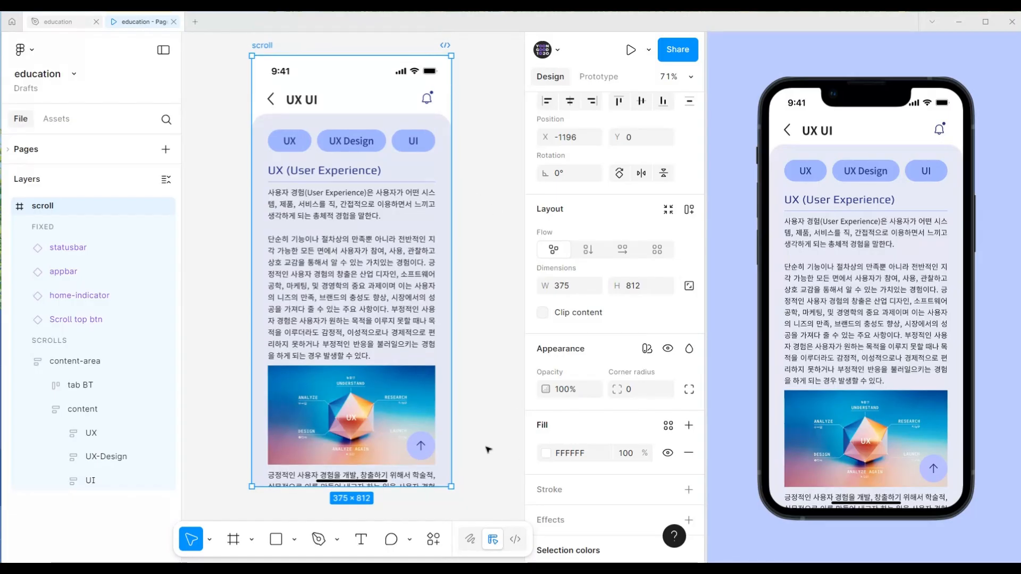
Examine the scroll behavior settings of the scroll and content frames, following the content frame down to its bottom edge
left_click(605, 79)
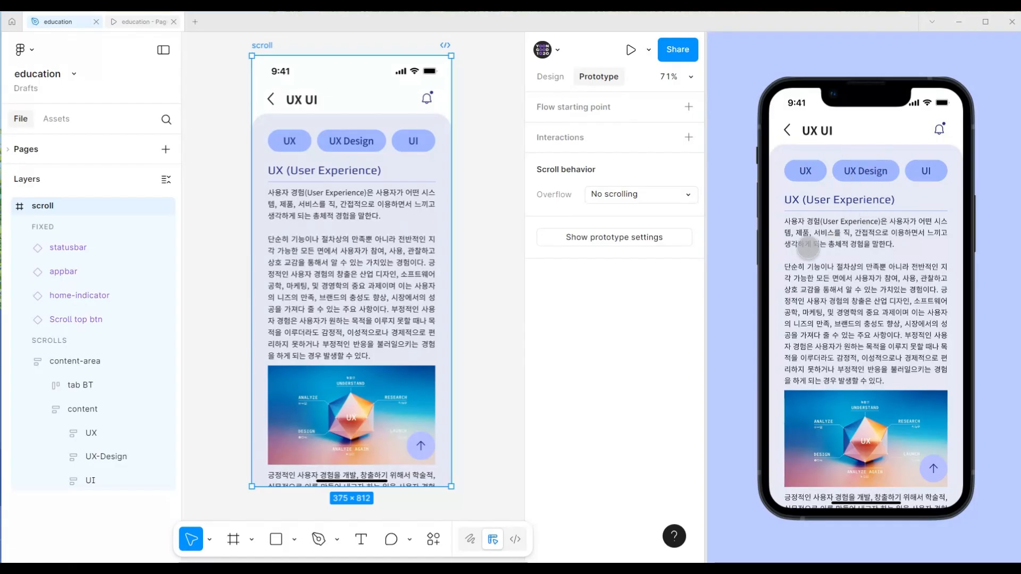
double_click(385, 233)
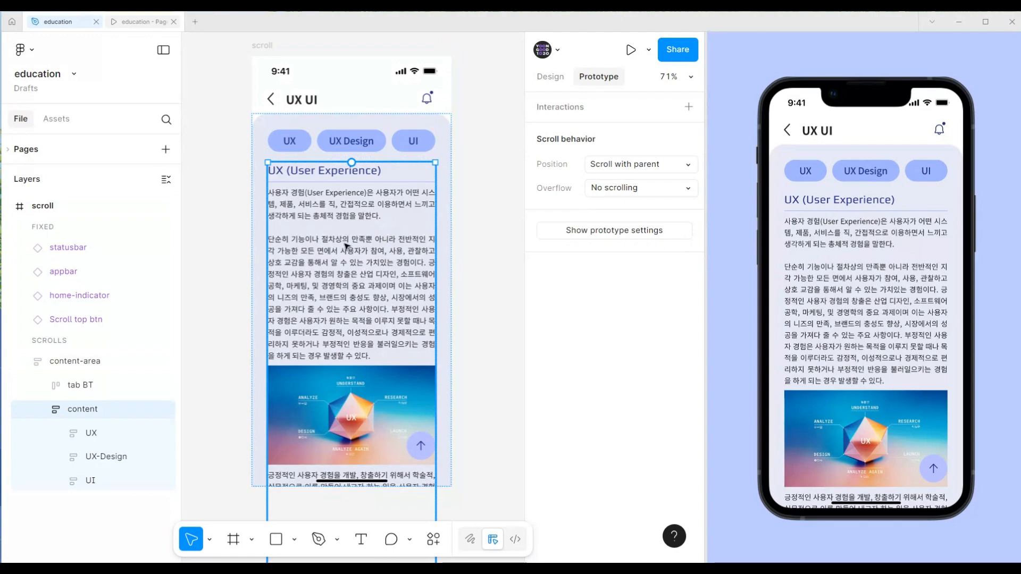
scroll(321, 383, "down", 5)
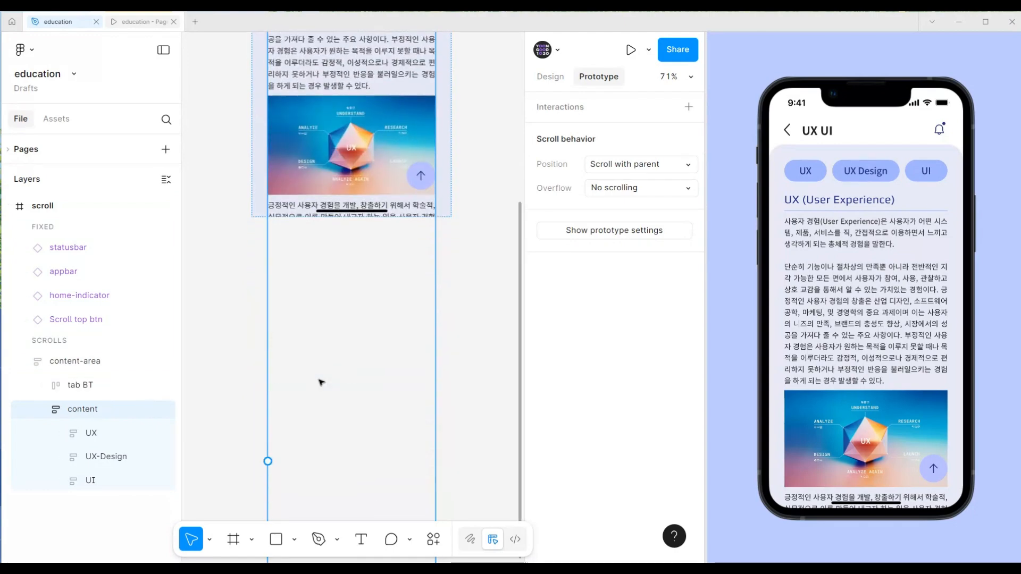
scroll(321, 382, "down", 10)
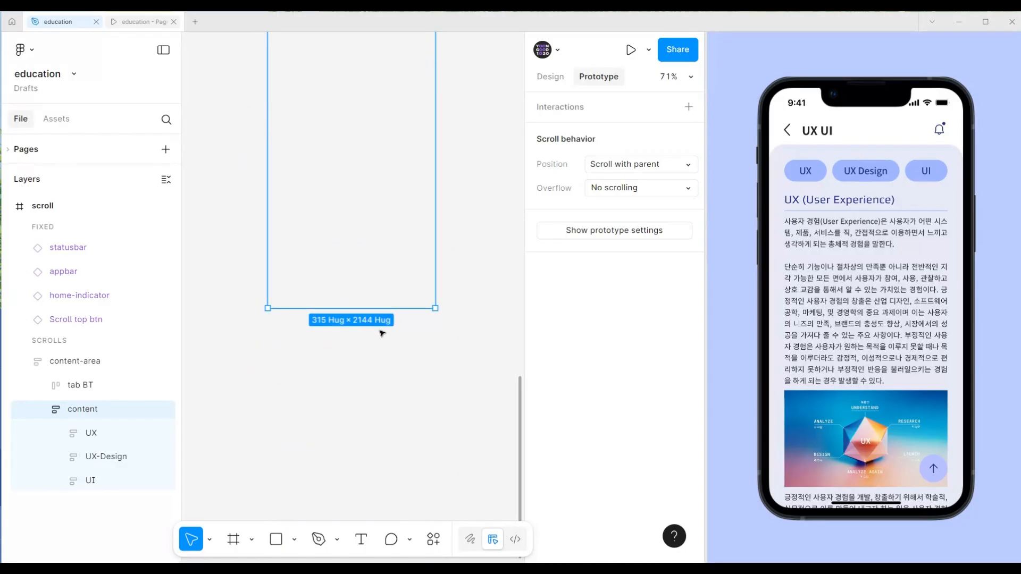
scroll(458, 288, "up", 5)
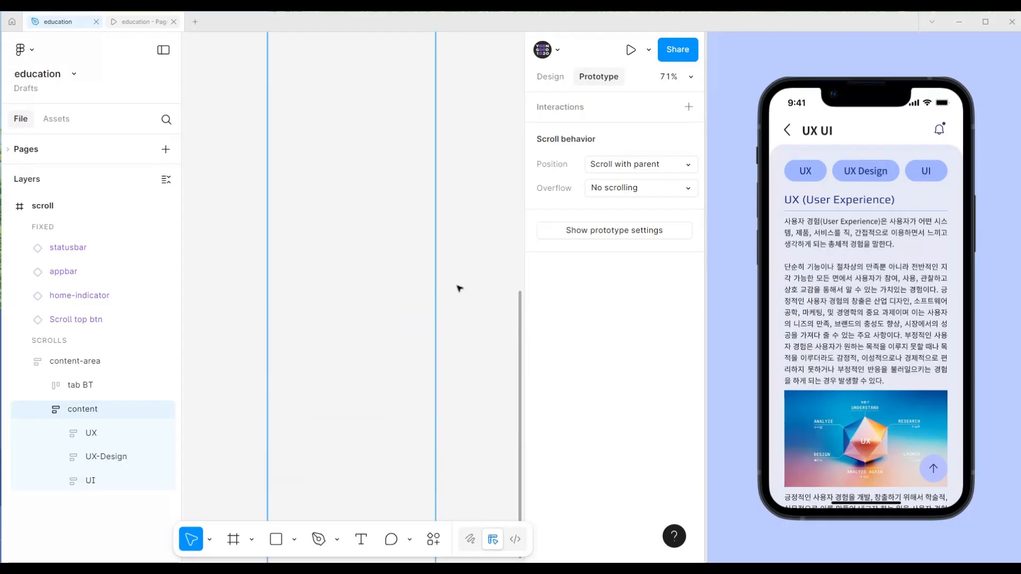
scroll(458, 288, "up", 5)
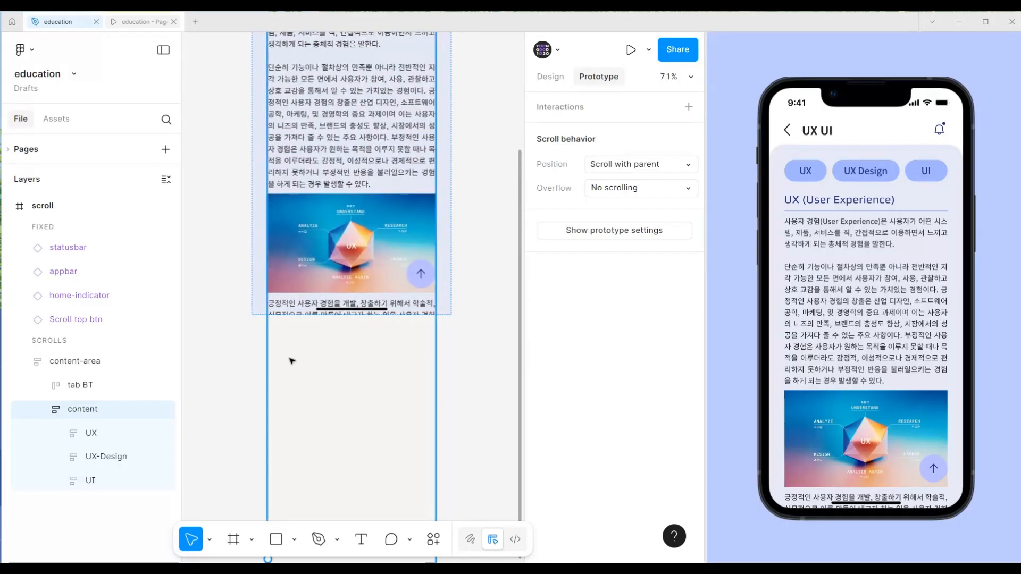
scroll(486, 184, "up", 2)
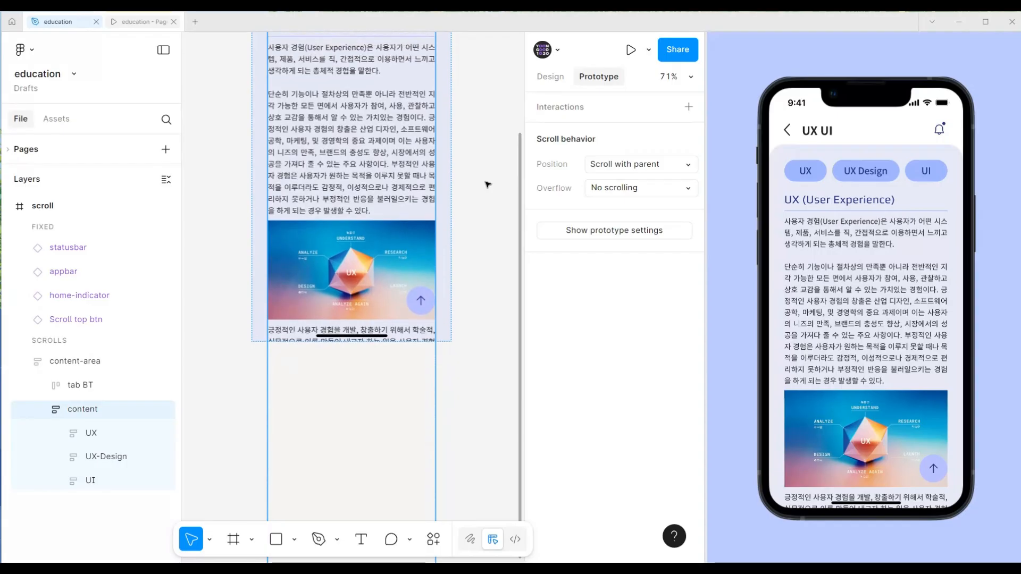
Try to make the content frame scroll by setting its overflow to Vertical, and check its sizing requirement
scroll(487, 184, "up", 3)
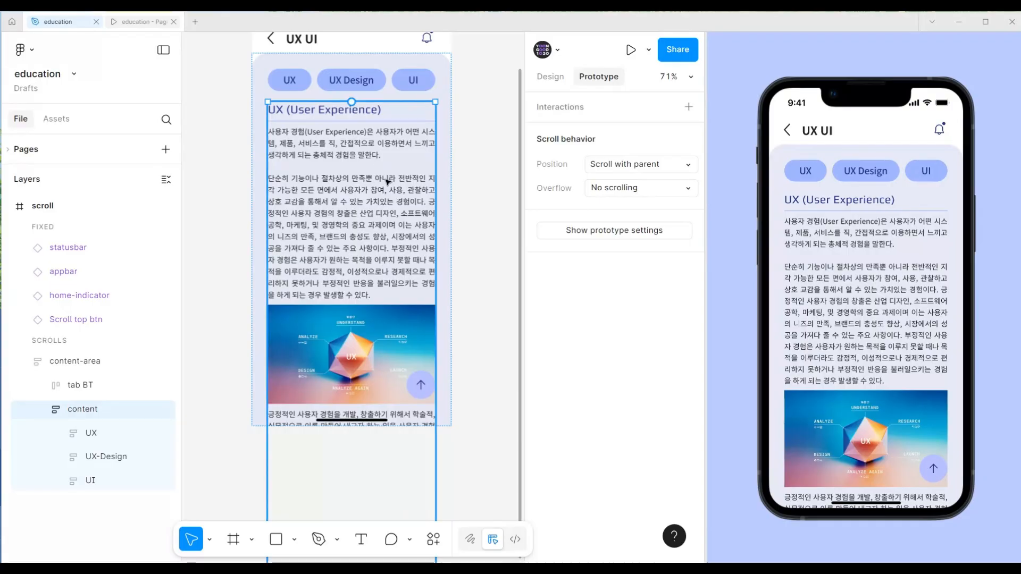
left_click(617, 192)
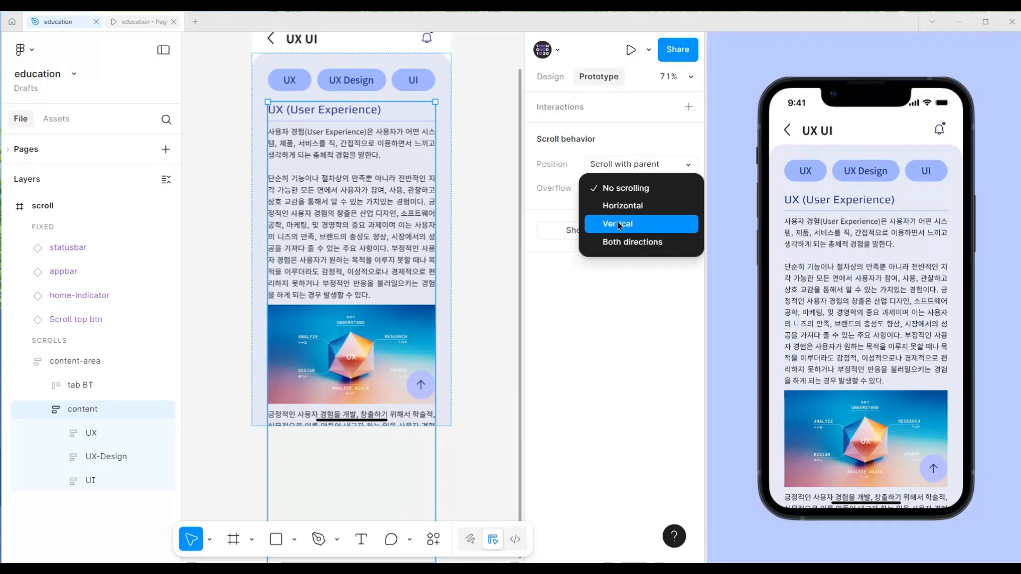
left_click(612, 221)
mouse_move(589, 194)
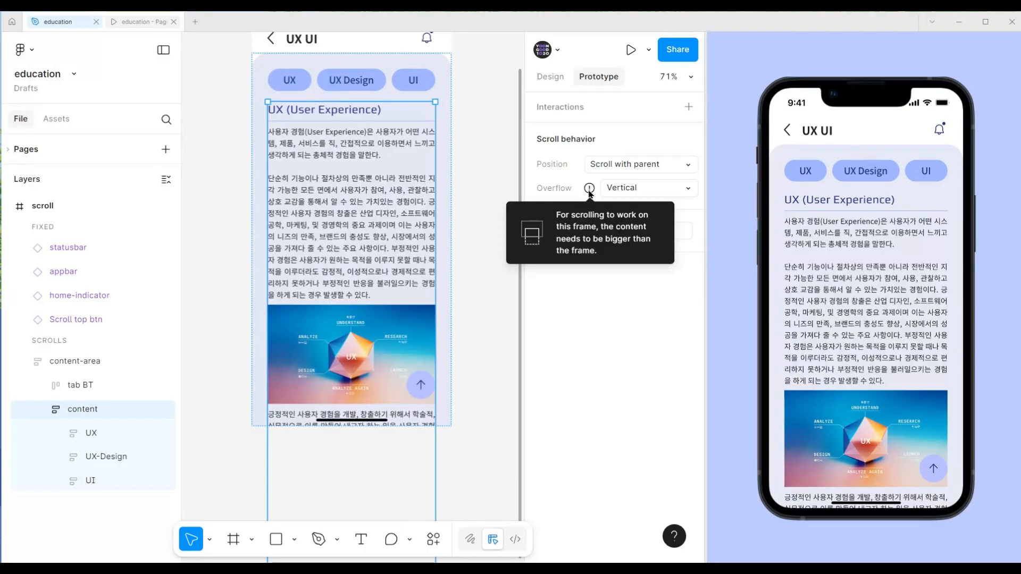
left_click(478, 179)
key("shift+1")
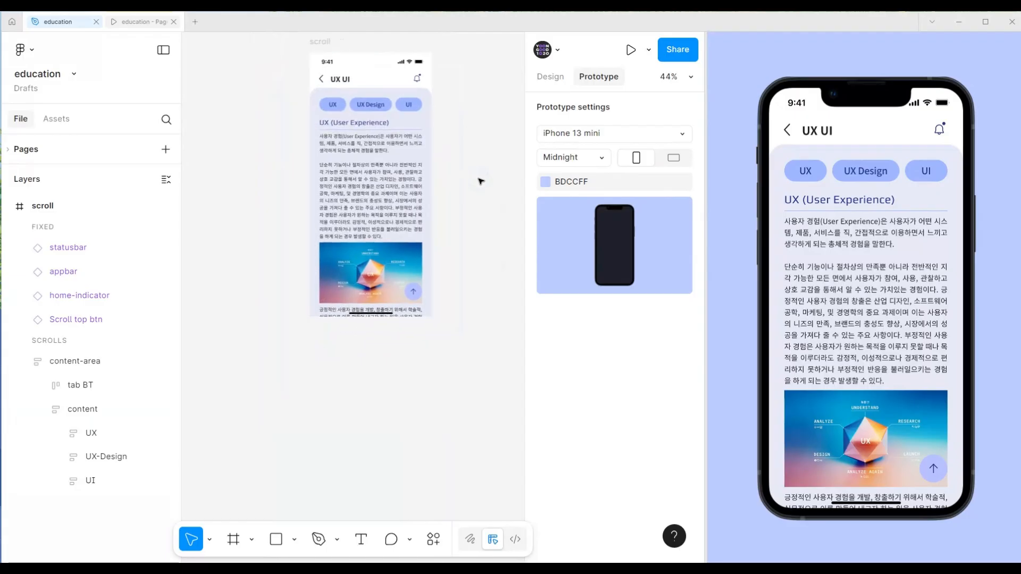
scroll(481, 181, "down", 3)
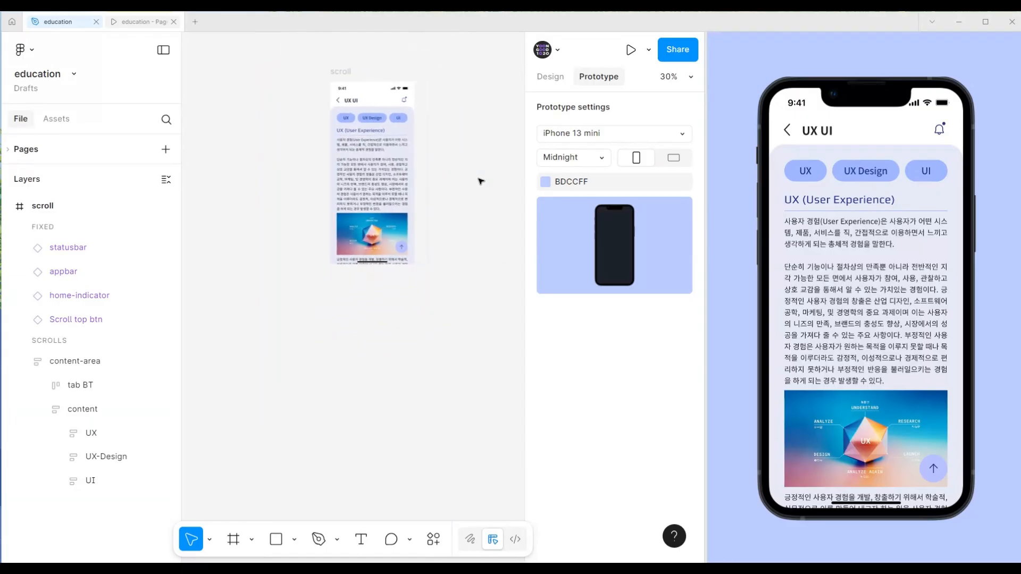
Undo the content frame's vertical overflow and the scroll frame's last height change
key("ctrl+z")
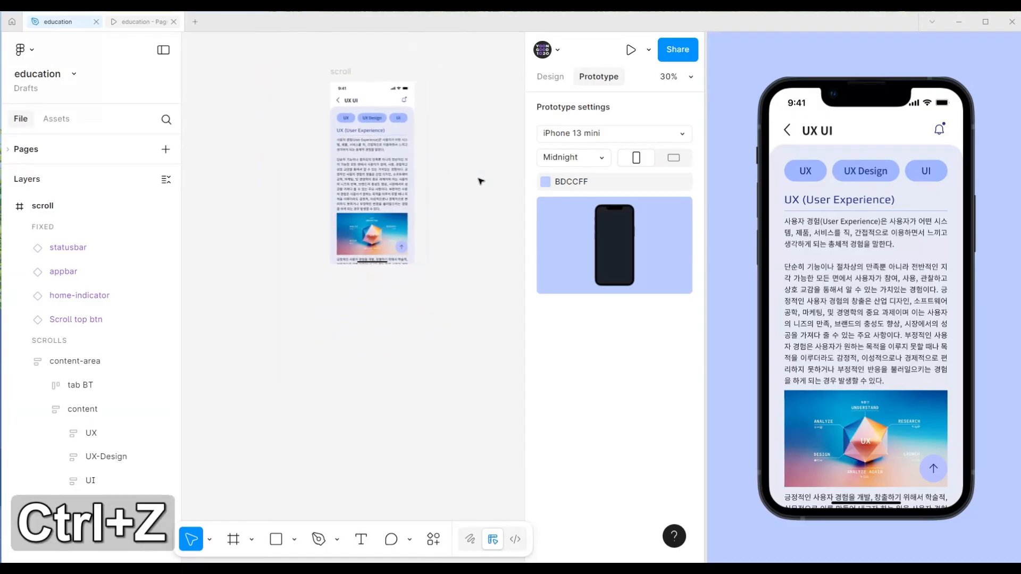
key("ctrl+z")
key("ctrl+z")
key("ctrl+z")
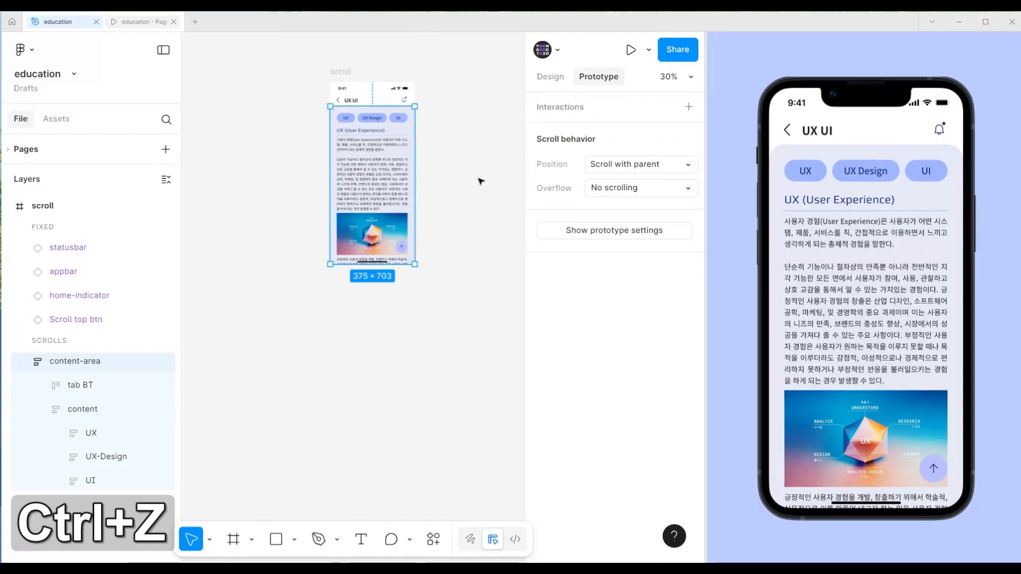
scroll(480, 181, "down", 3)
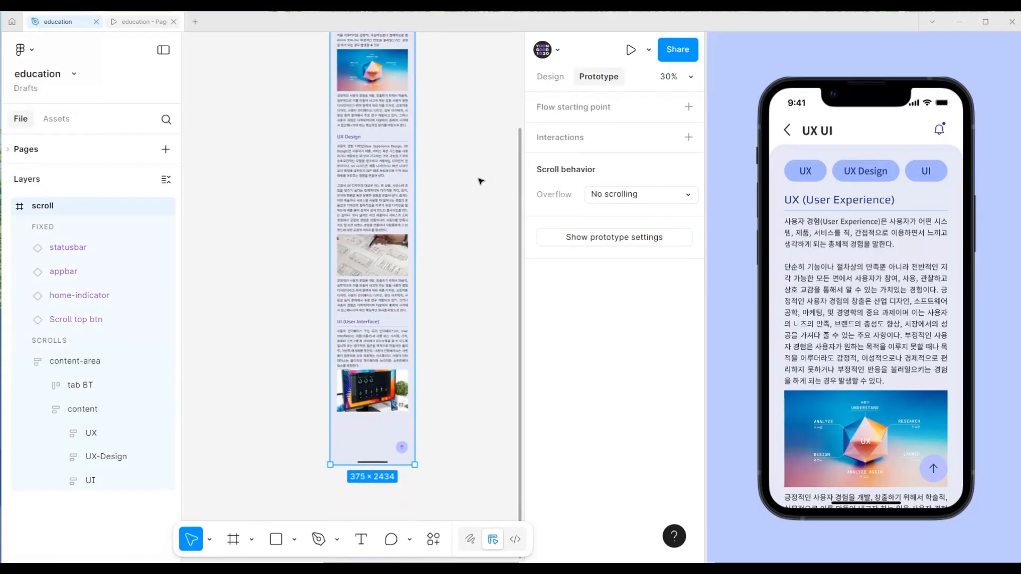
Set the content frame's height resizing to Fill container within the content-area frame
scroll(480, 181, "up", 2)
left_click(393, 178)
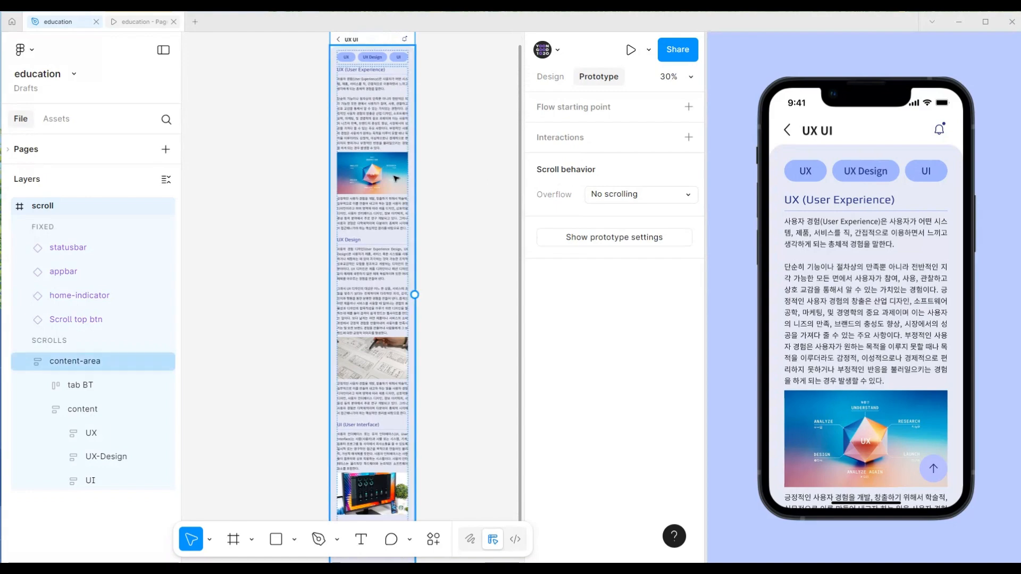
double_click(393, 178)
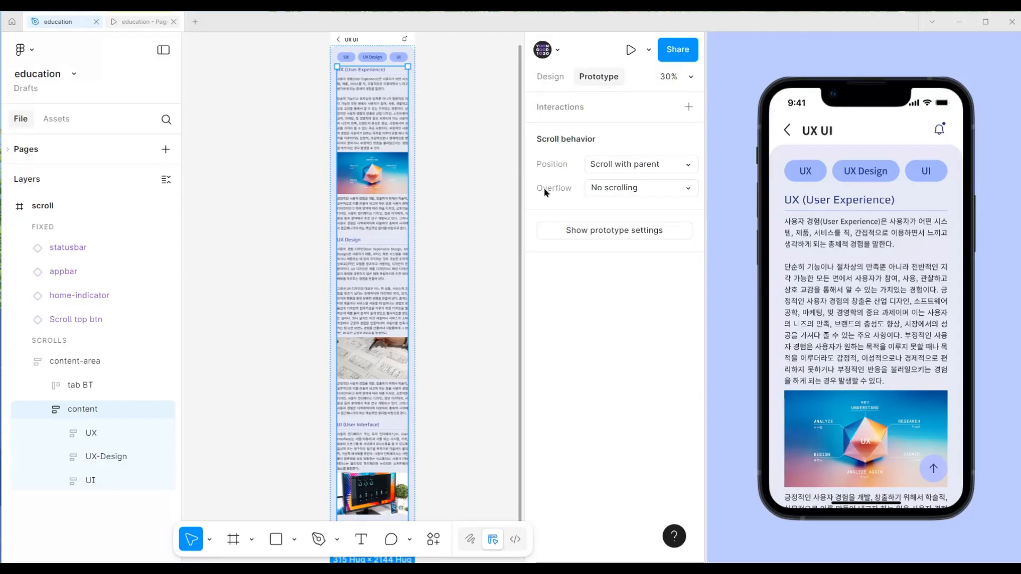
left_click(551, 78)
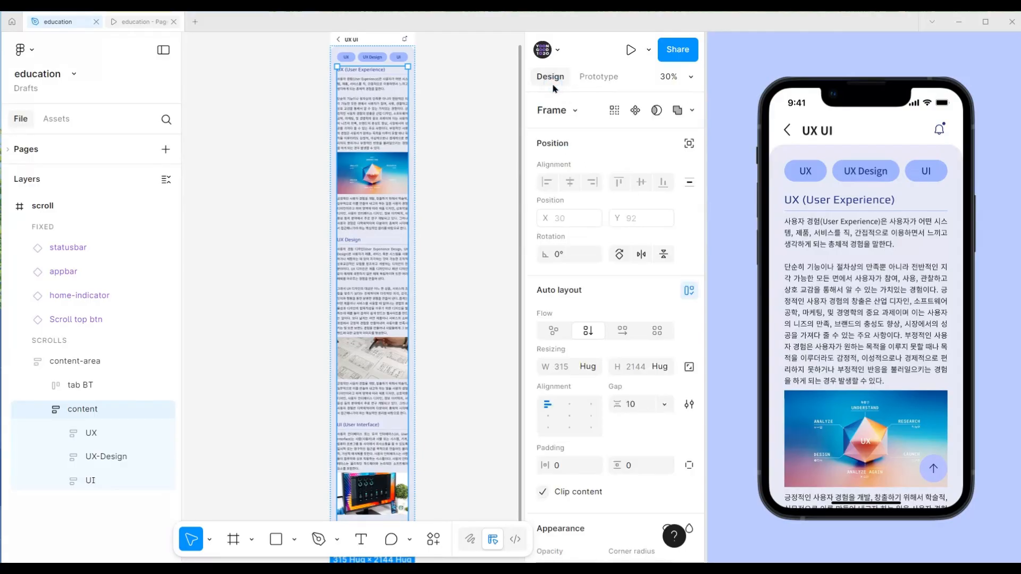
scroll(631, 304, "down", 3)
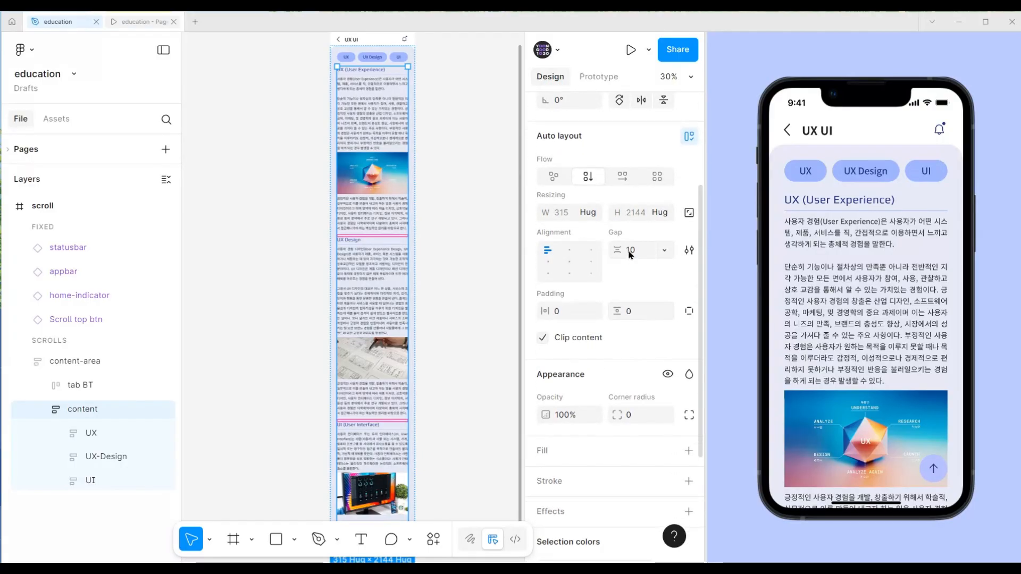
scroll(631, 254, "up", 1)
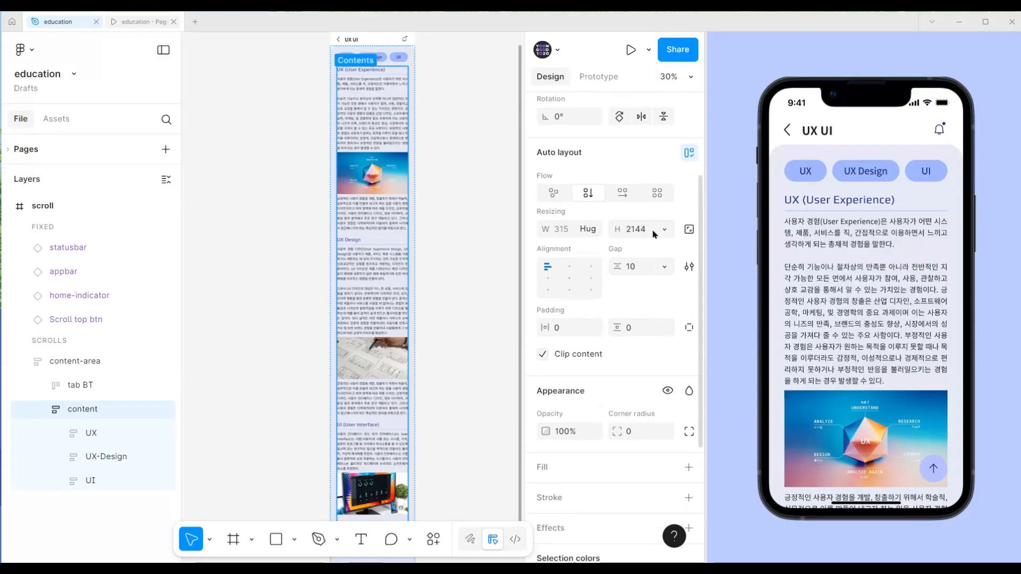
left_click(653, 234)
double_click(653, 234)
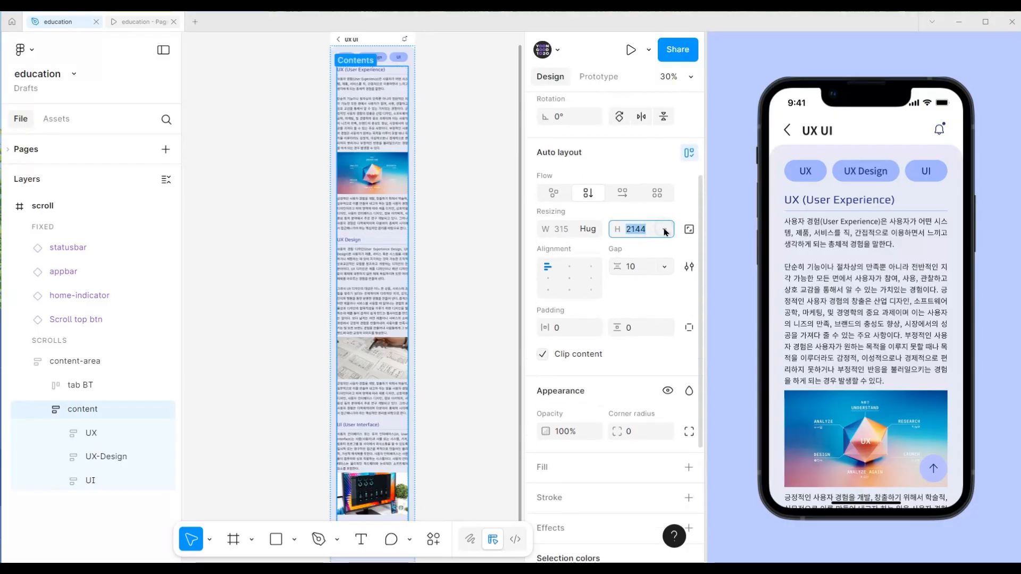
left_click(664, 231)
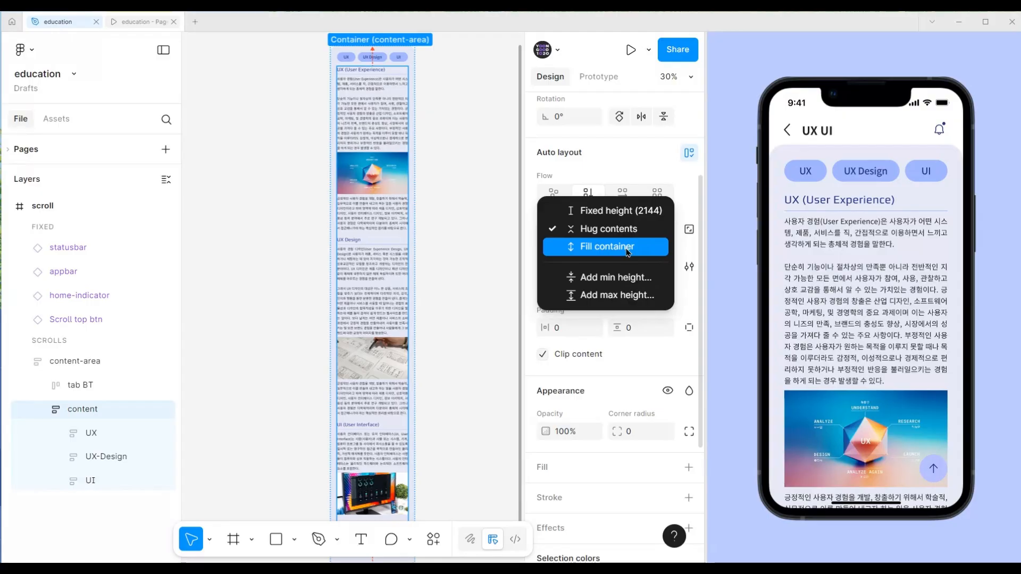
left_click(629, 251)
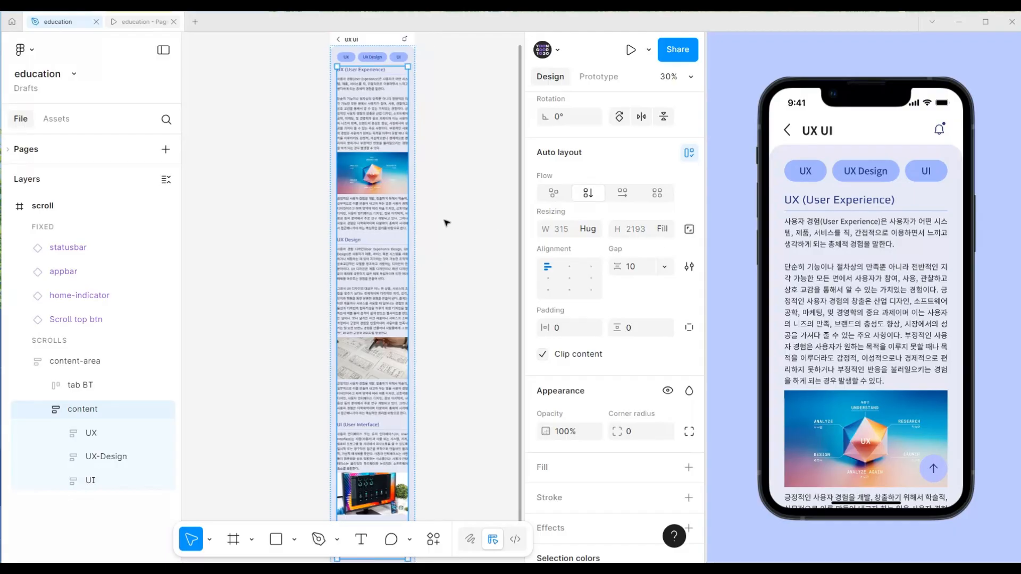
Set the scroll frame's height to 812
scroll(446, 223, "down", 2)
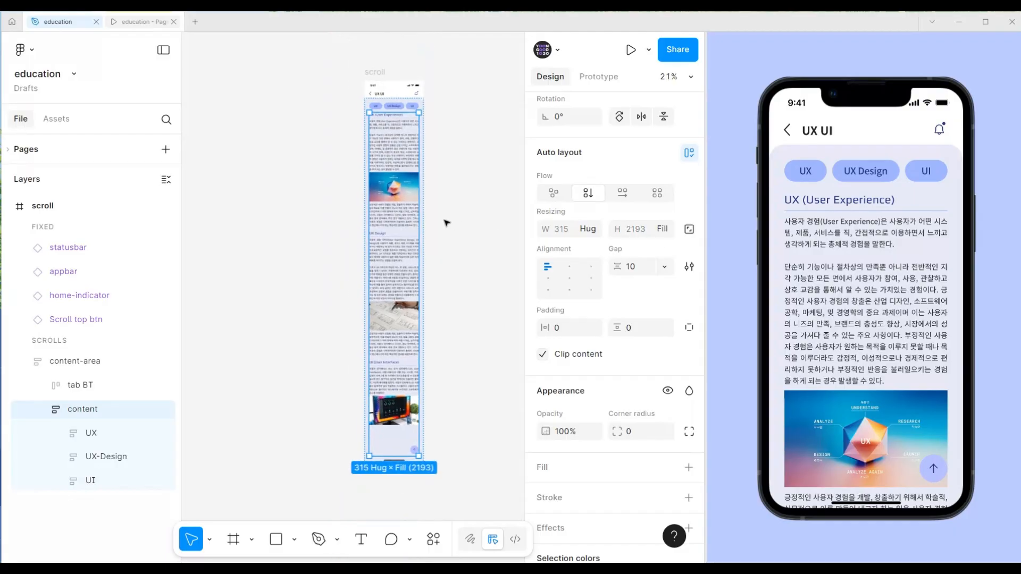
left_click(375, 73)
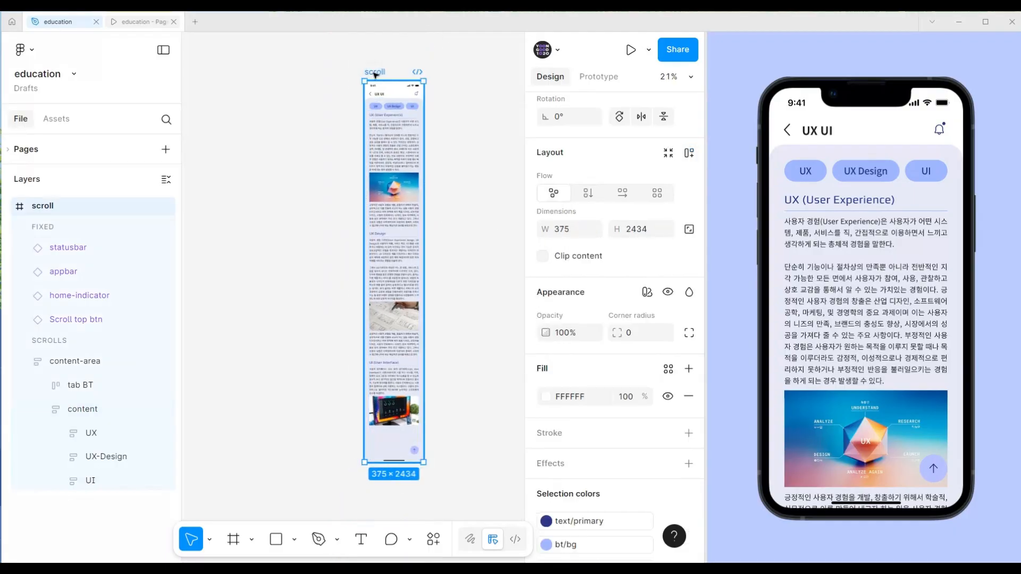
left_click(653, 232)
type("812")
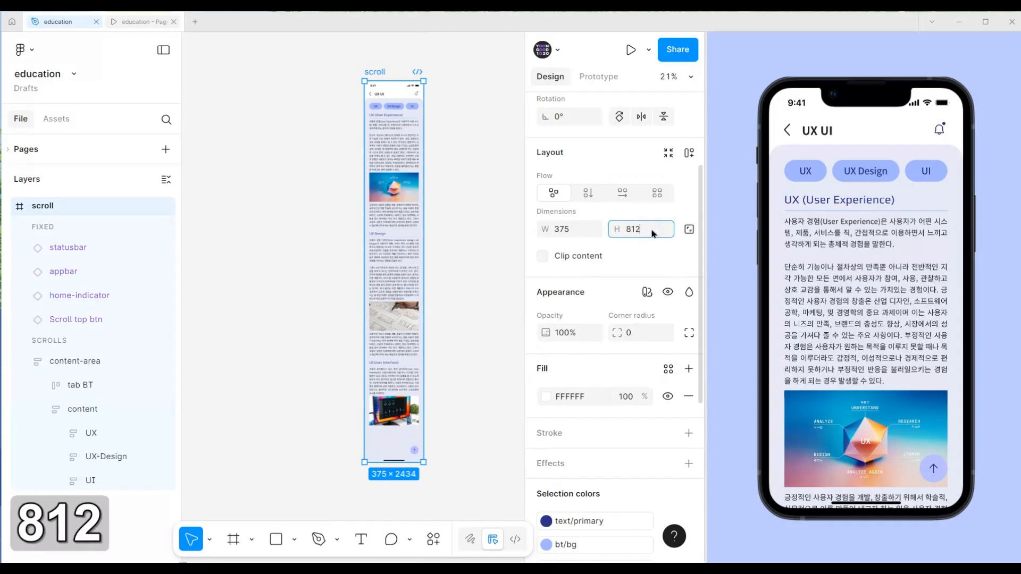
key("Return")
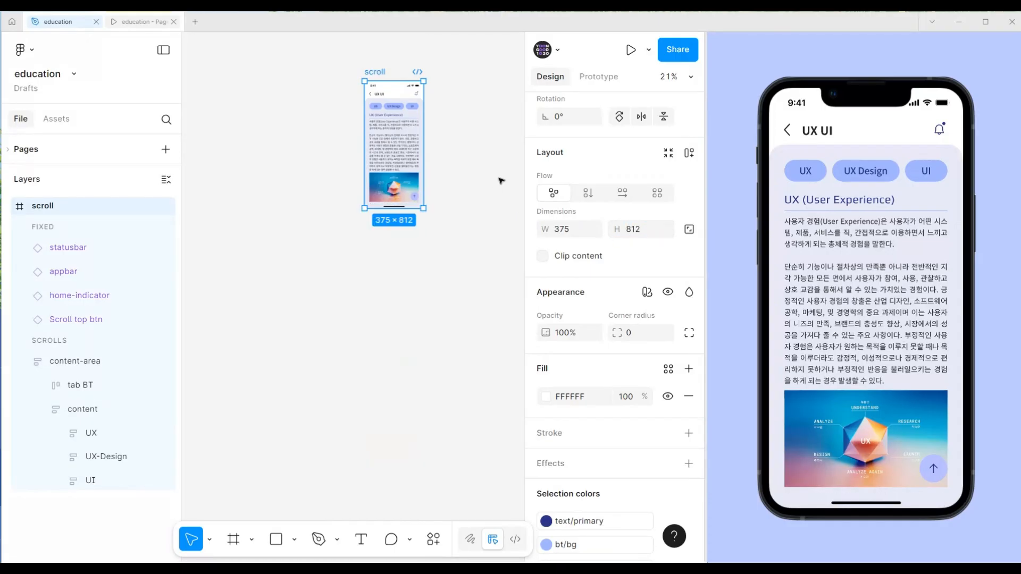
Set the scroll overflow of the content frame beneath the tabs to Vertical
double_click(411, 143)
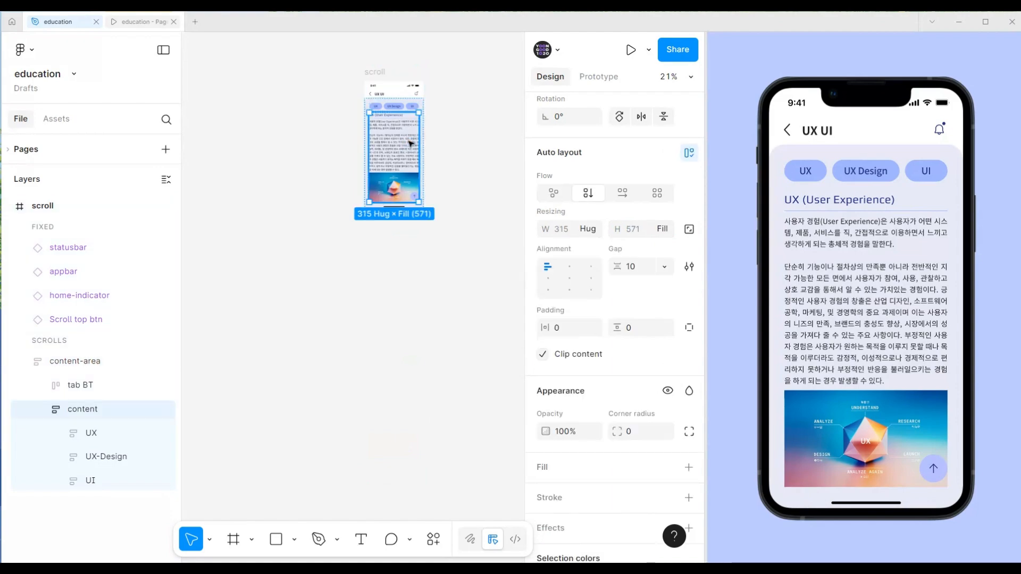
scroll(395, 162, "up", 3)
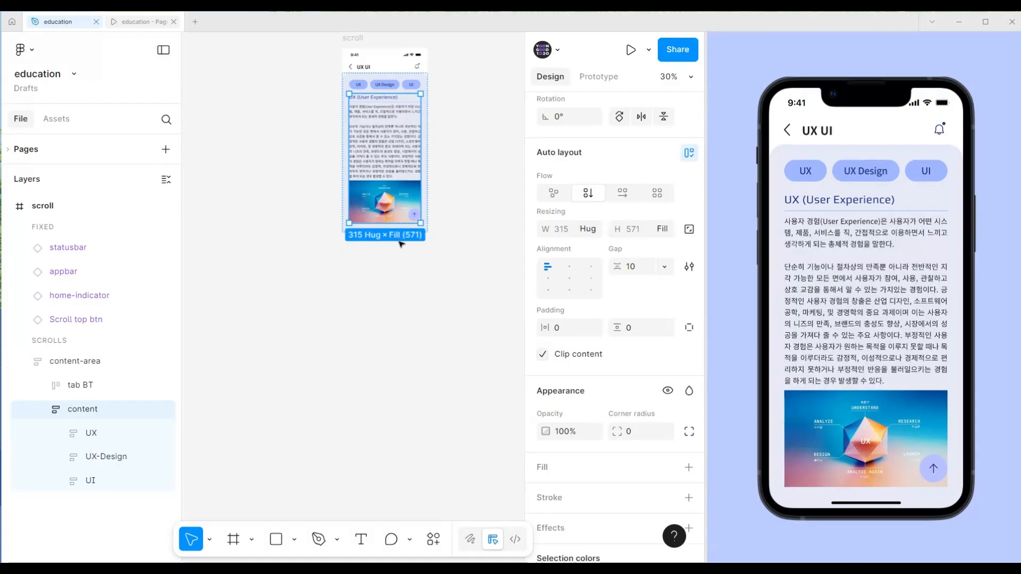
scroll(391, 162, "up", 5)
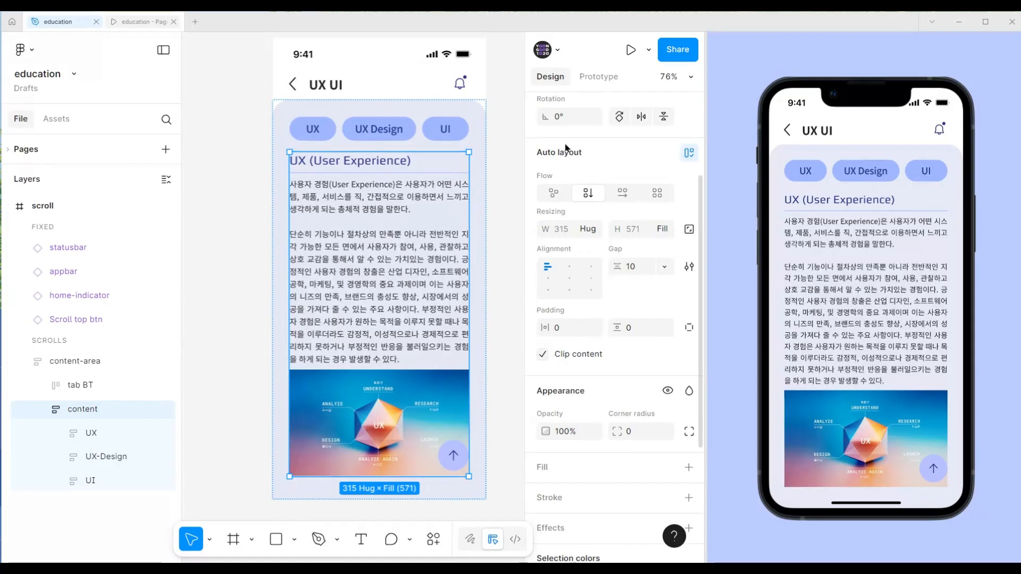
left_click(598, 77)
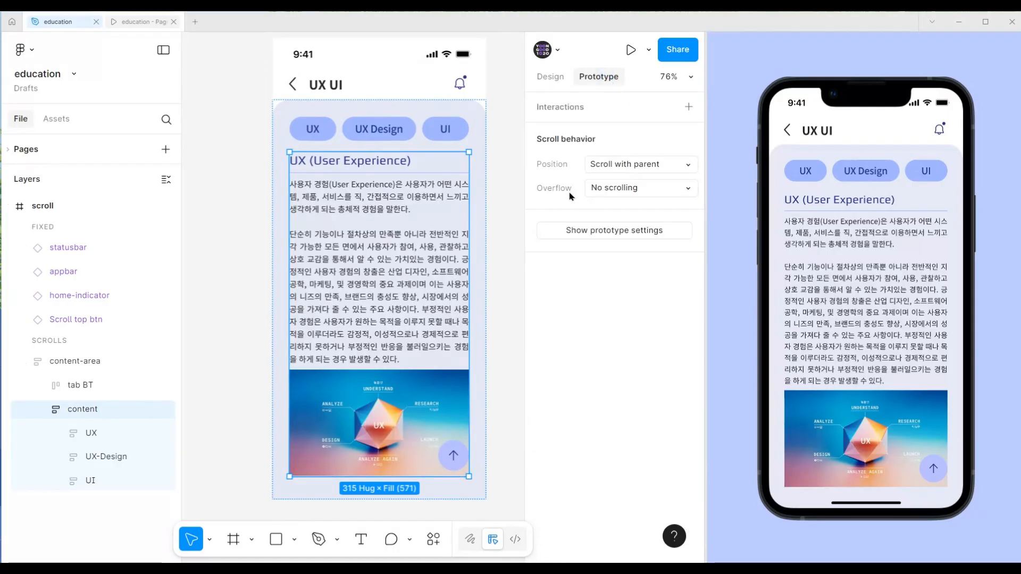
left_click(609, 187)
left_click(611, 223)
Test the prototype preview by scrolling the content down to the UI section and back up under the tabs
scroll(860, 318, "down", 10)
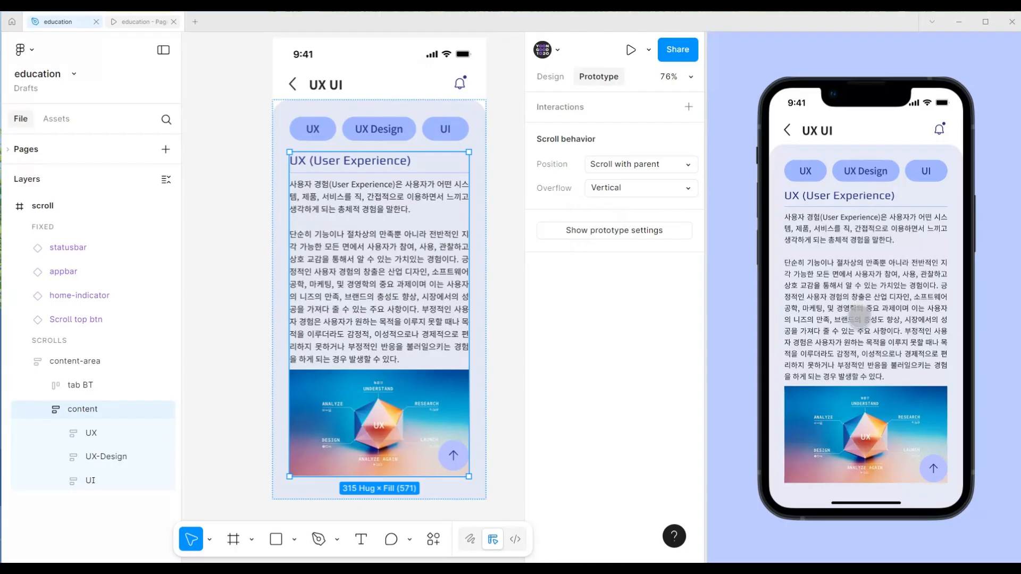
scroll(860, 317, "down", 3)
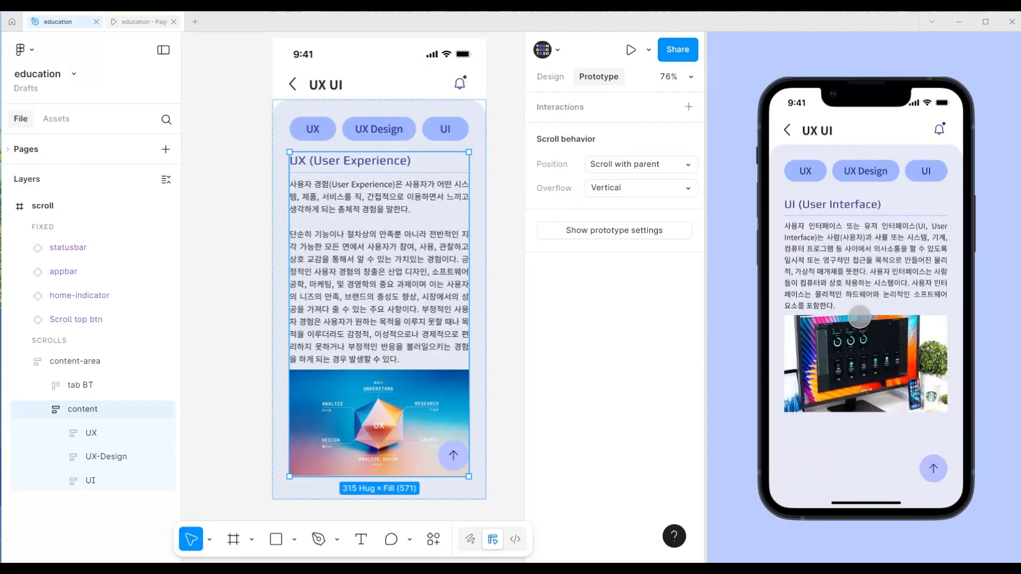
scroll(861, 317, "up", 10)
scroll(860, 318, "up", 2)
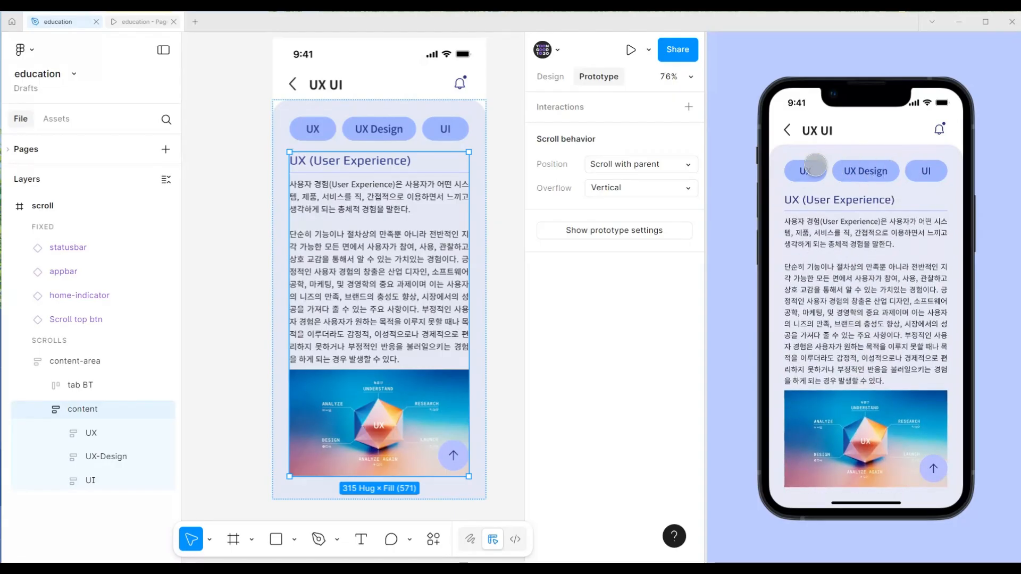
scroll(880, 317, "down", 15)
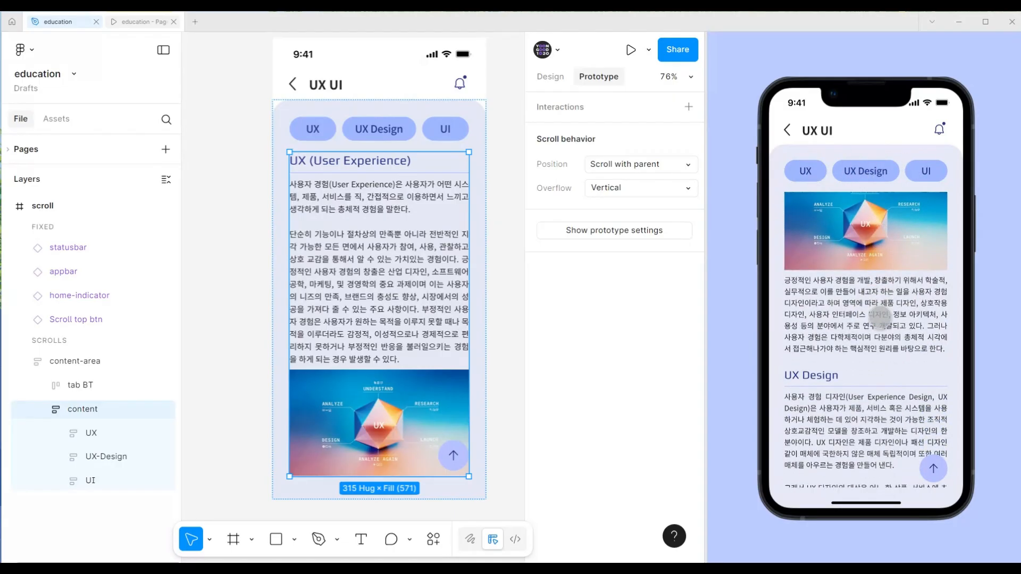
scroll(881, 317, "up", 15)
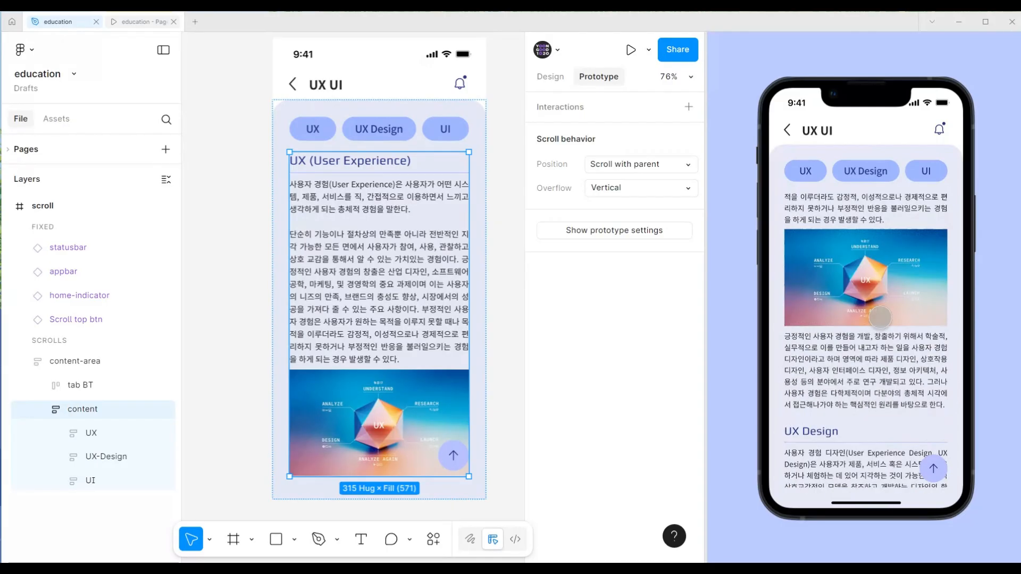
Link the UX chip to the UX section with an on-tap Scroll to interaction
left_click(235, 243)
left_click(298, 173)
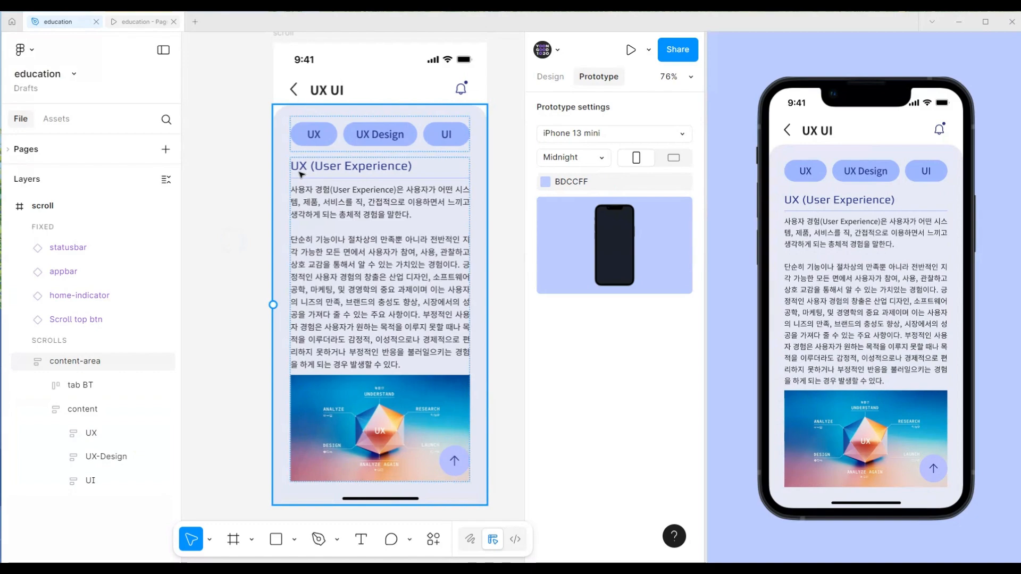
left_click(327, 139)
left_click(325, 137)
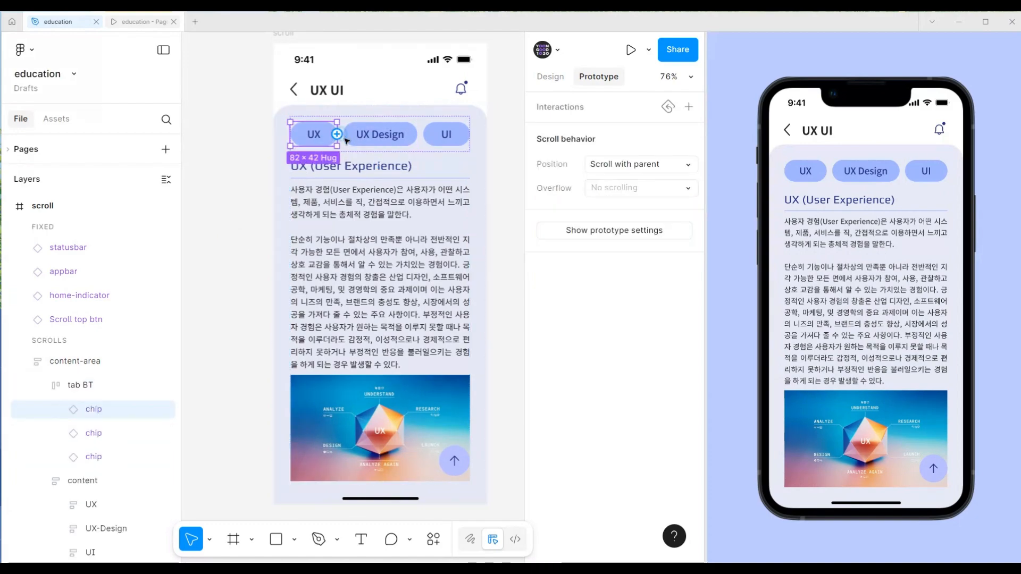
left_click_drag(337, 134, 378, 172)
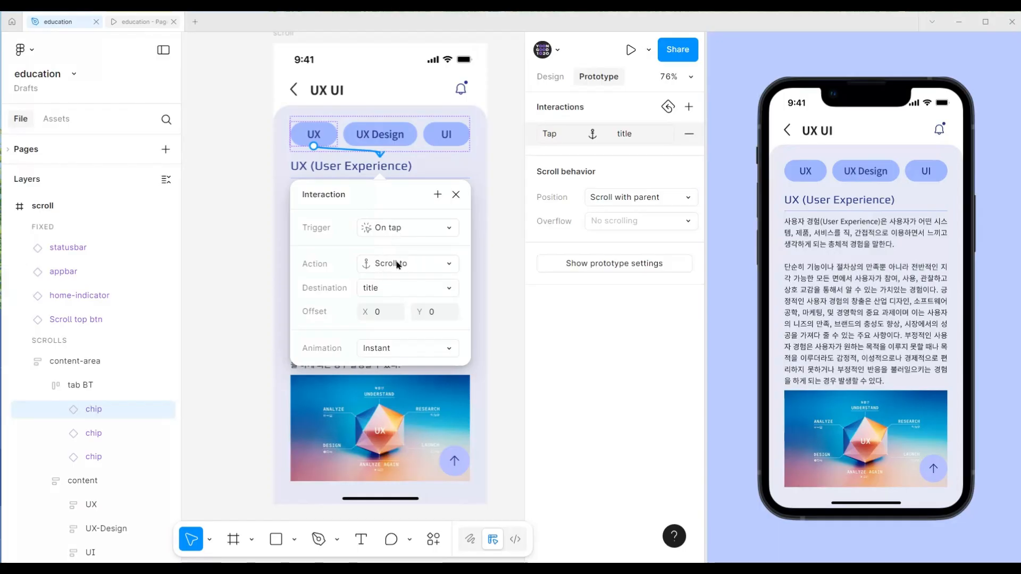
left_click(392, 291)
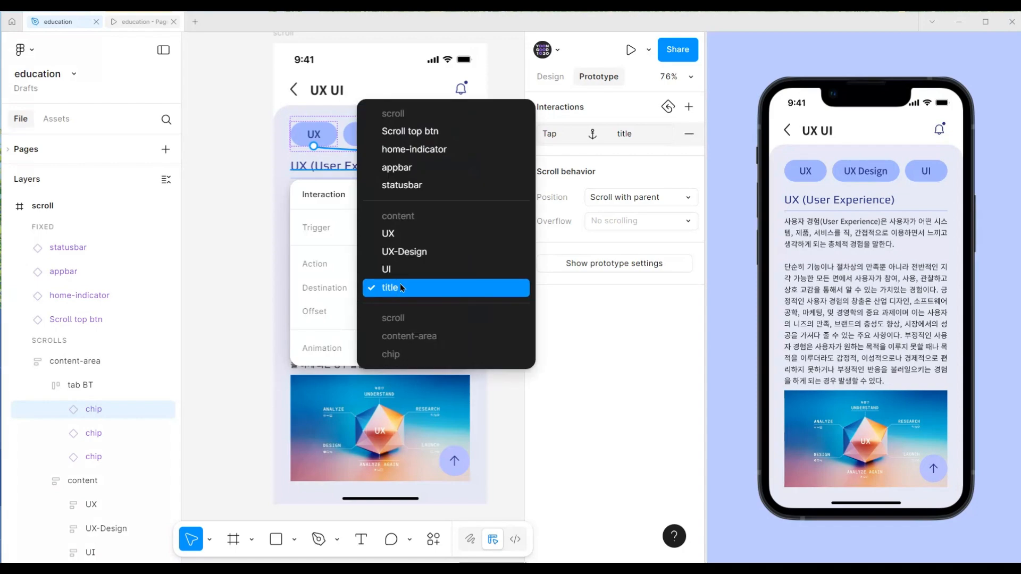
left_click(397, 233)
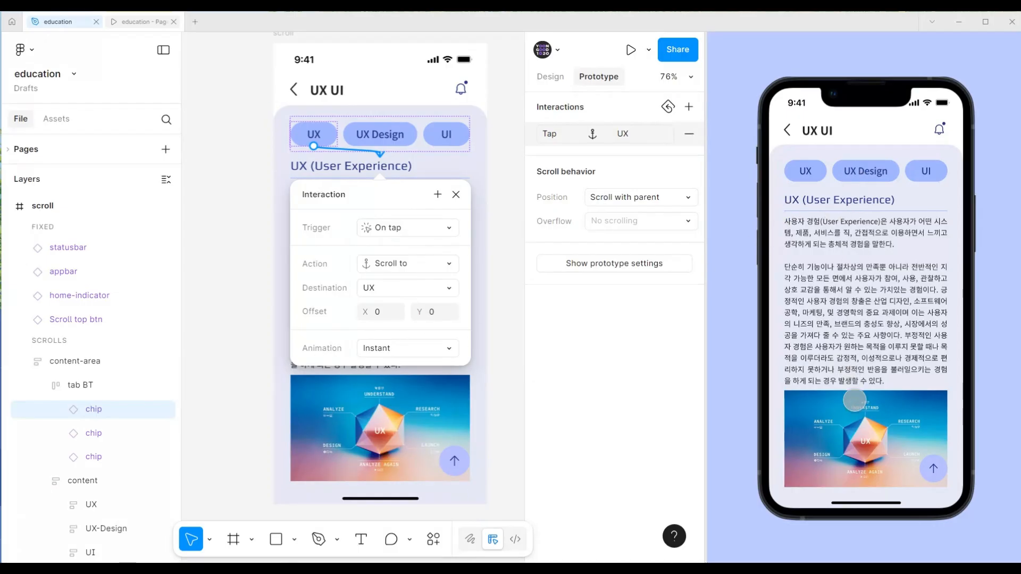
Set the UX chip's scroll interaction to the Animate animation with a duration of 600 ms
left_click(383, 348)
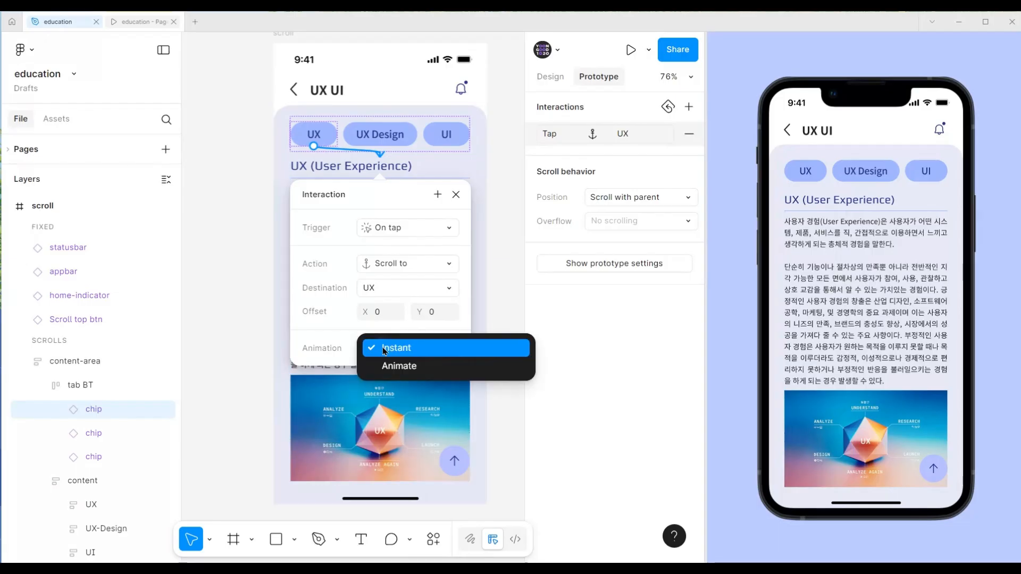
left_click(398, 367)
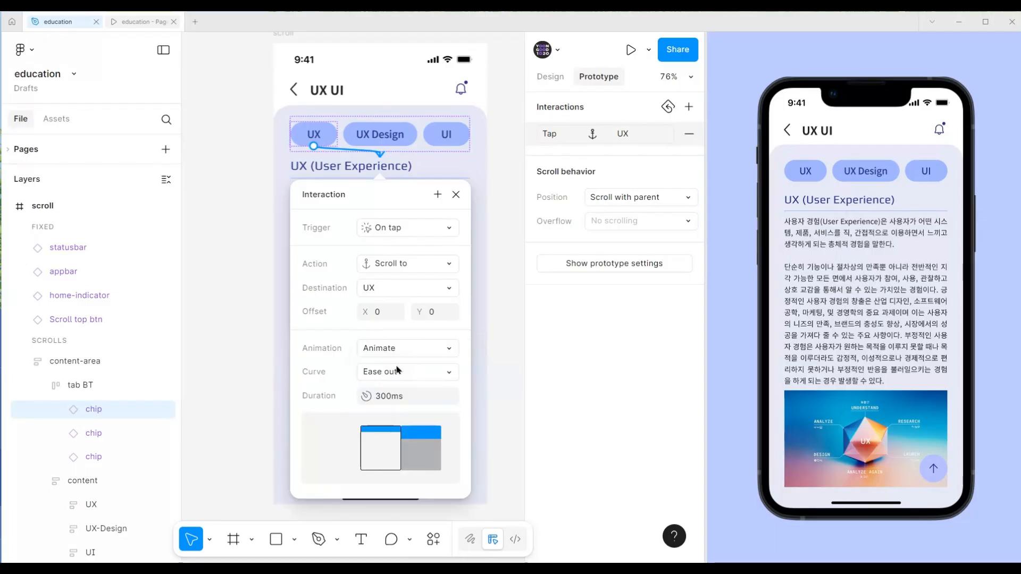
left_click(410, 404)
type("600")
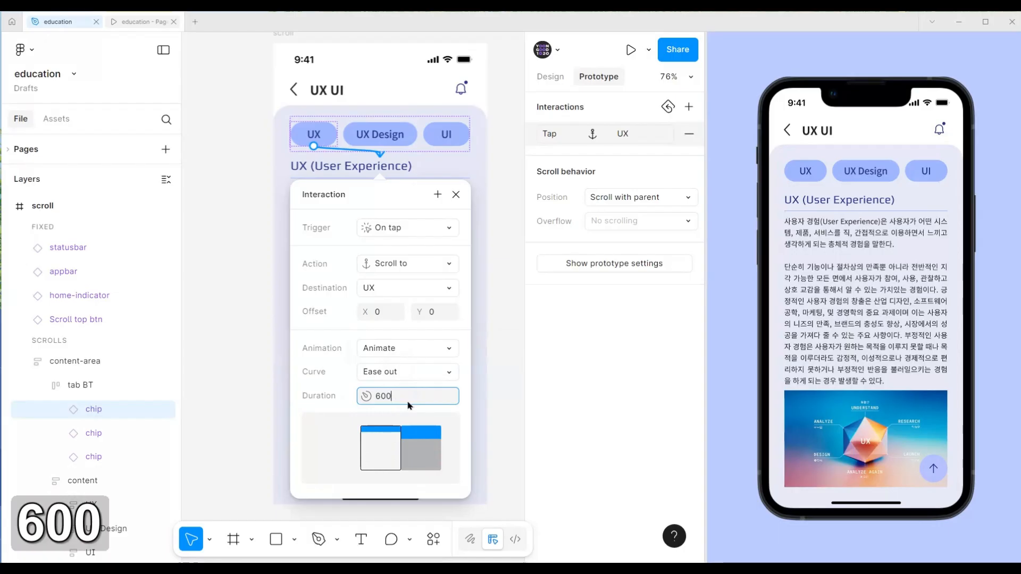
key("Return")
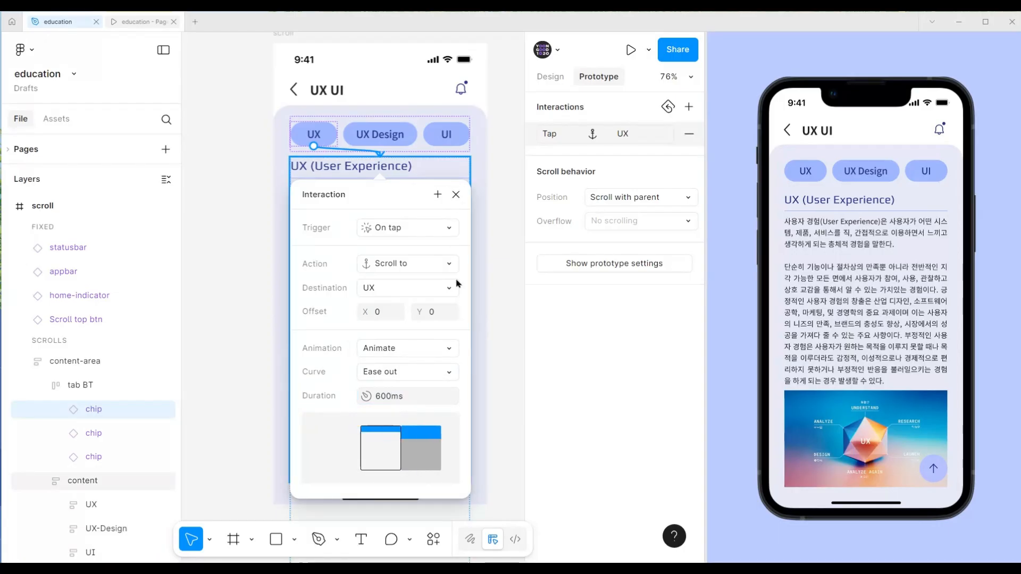
left_click(456, 195)
Add an on-tap Scroll to interaction on the UX Design chip with UX-Design as its destination
left_click(400, 140)
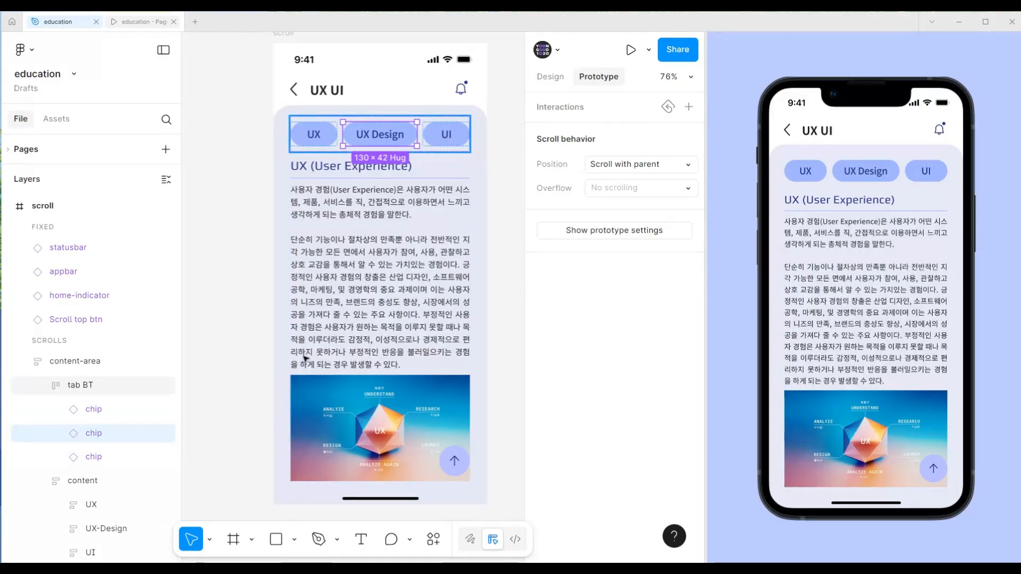
scroll(366, 375, "down", 5)
scroll(401, 335, "up", 5)
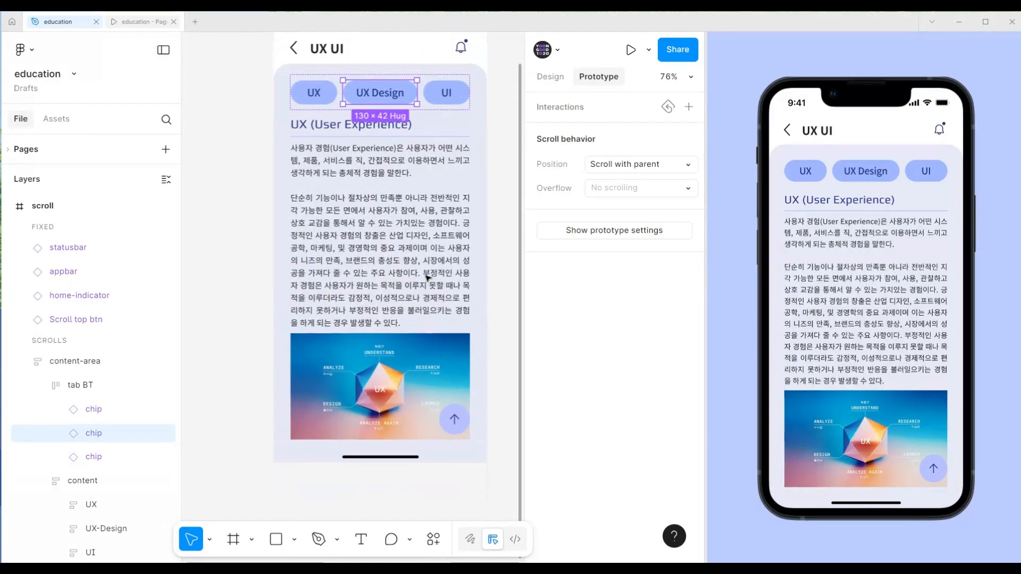
left_click(690, 108)
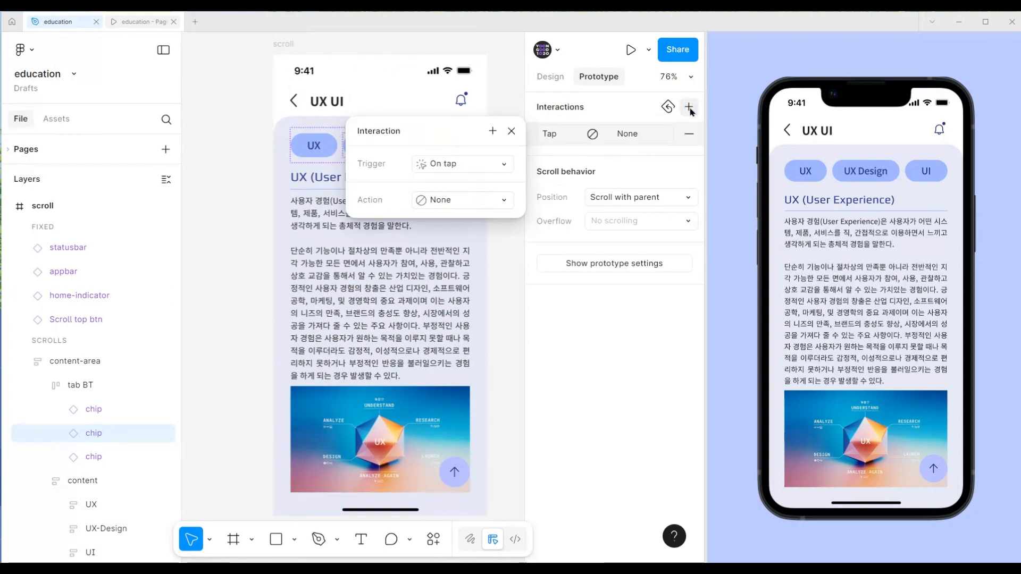
left_click(450, 202)
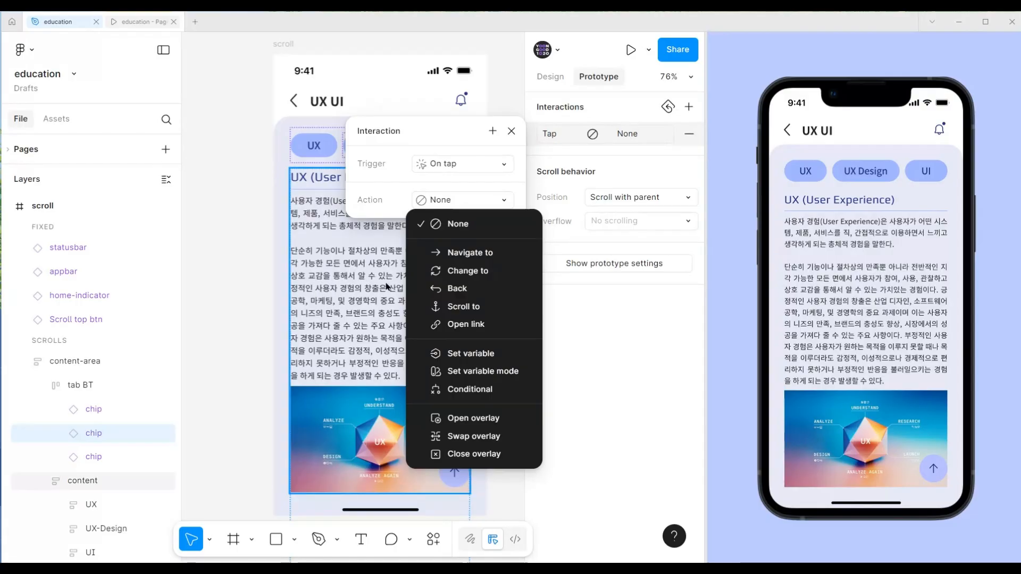
left_click(466, 308)
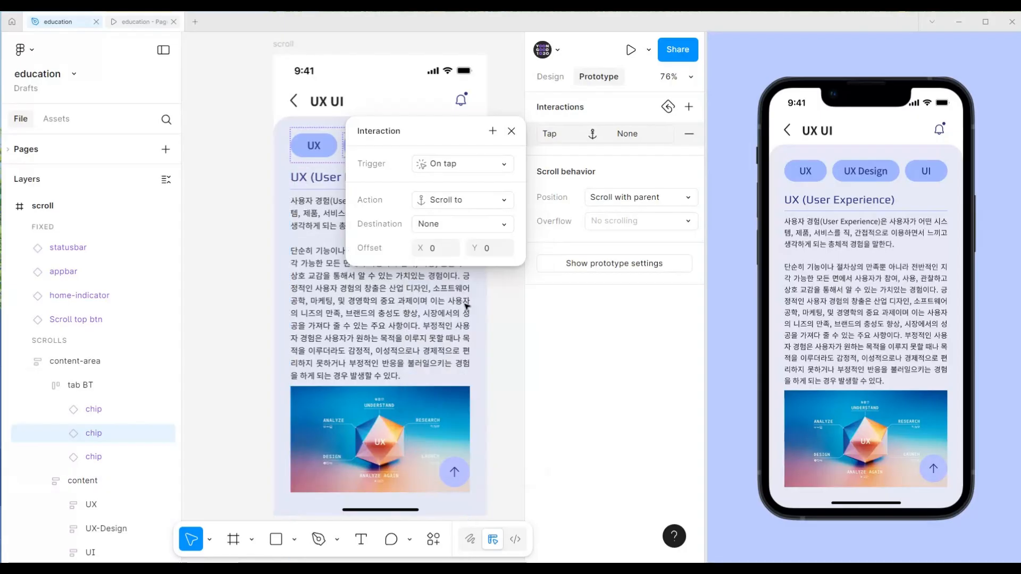
left_click(459, 235)
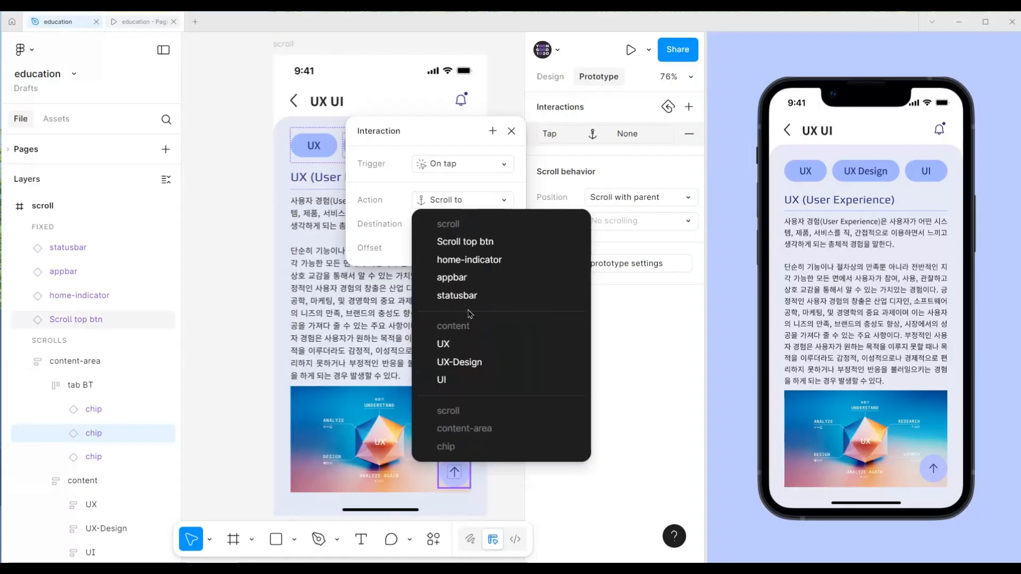
left_click(466, 363)
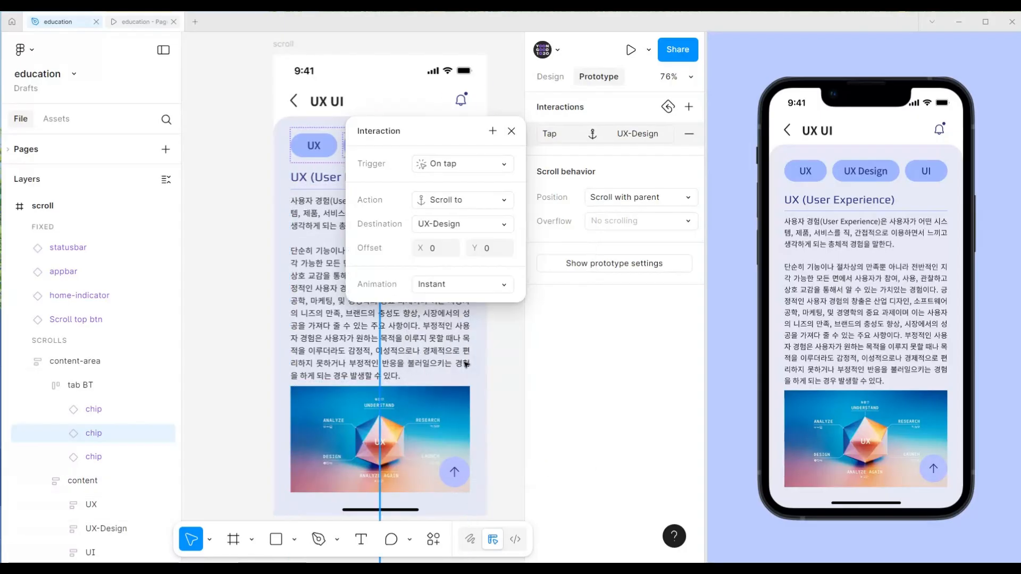
Set the UX Design chip's scroll interaction to Animate with a duration of 600 ms
left_click(448, 284)
left_click(449, 303)
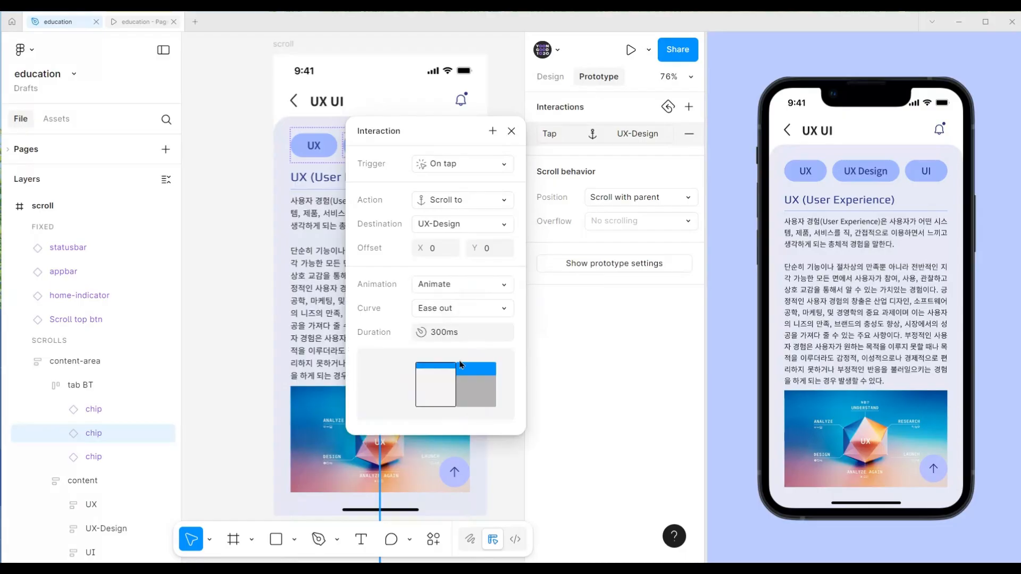
left_click(462, 335)
type("600")
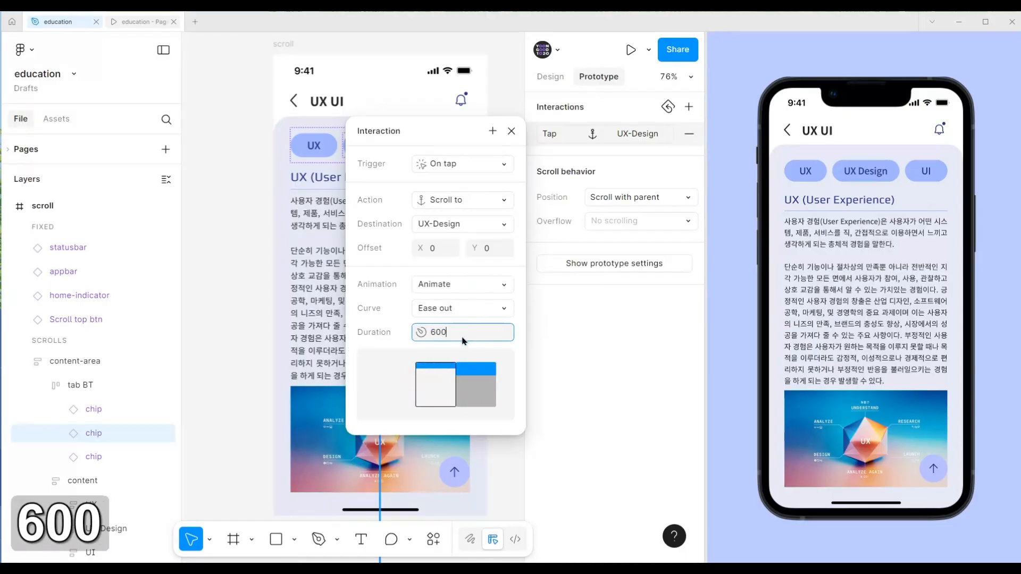
key("Return")
left_click(512, 131)
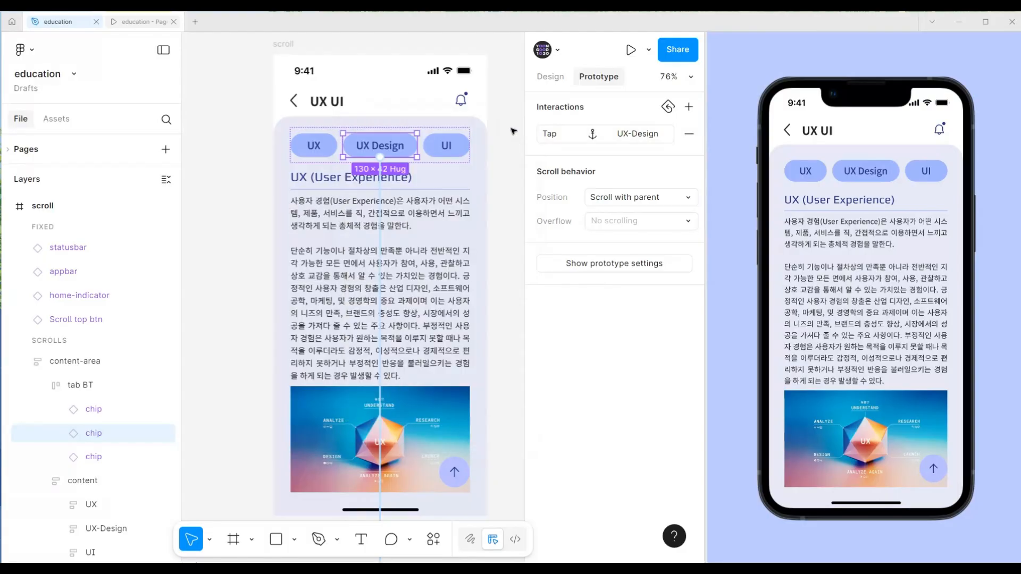
Copy the UX Design chip's scroll interaction and paste it onto the UI chip
left_click(452, 146)
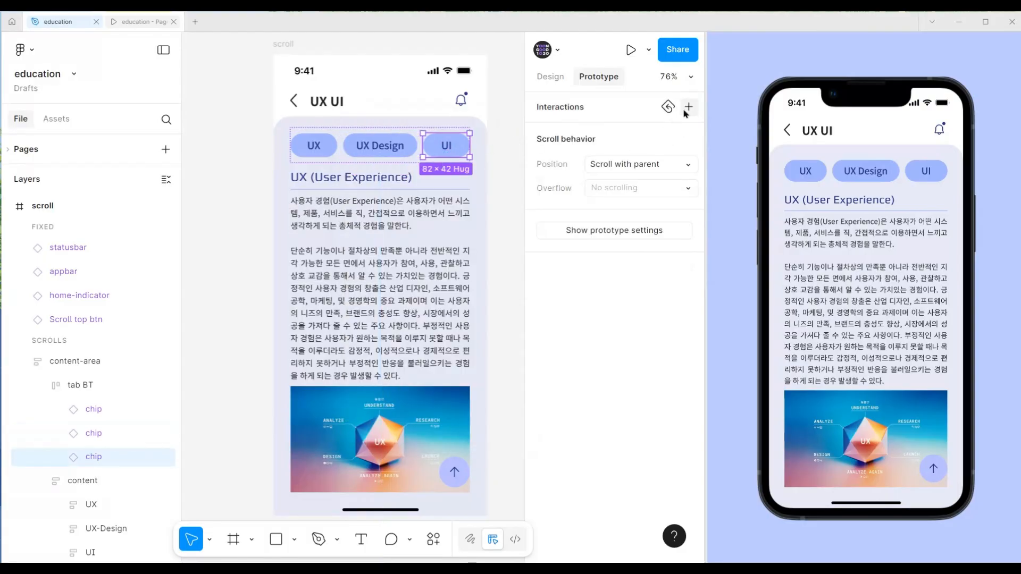
left_click(390, 152)
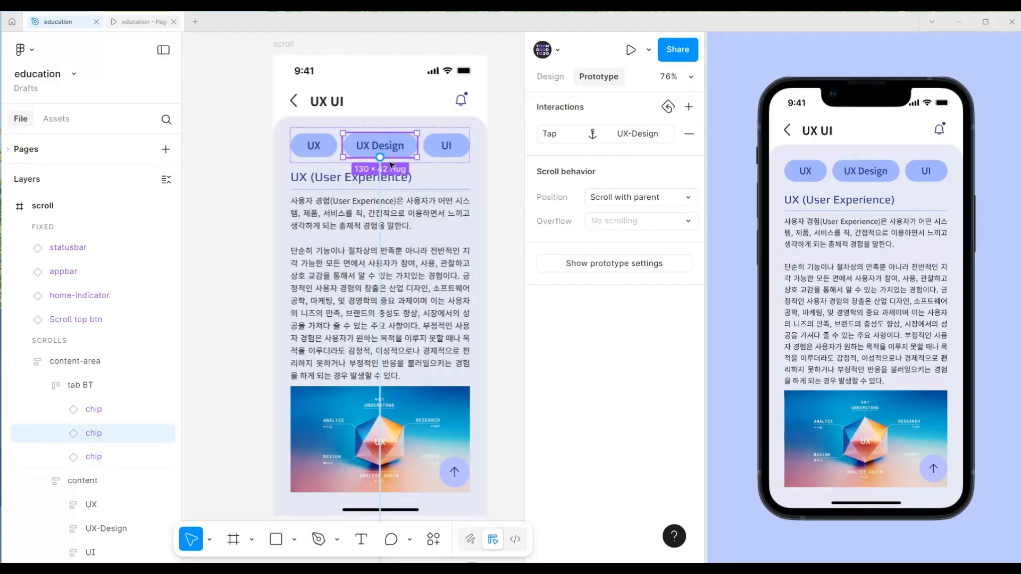
left_click(381, 203)
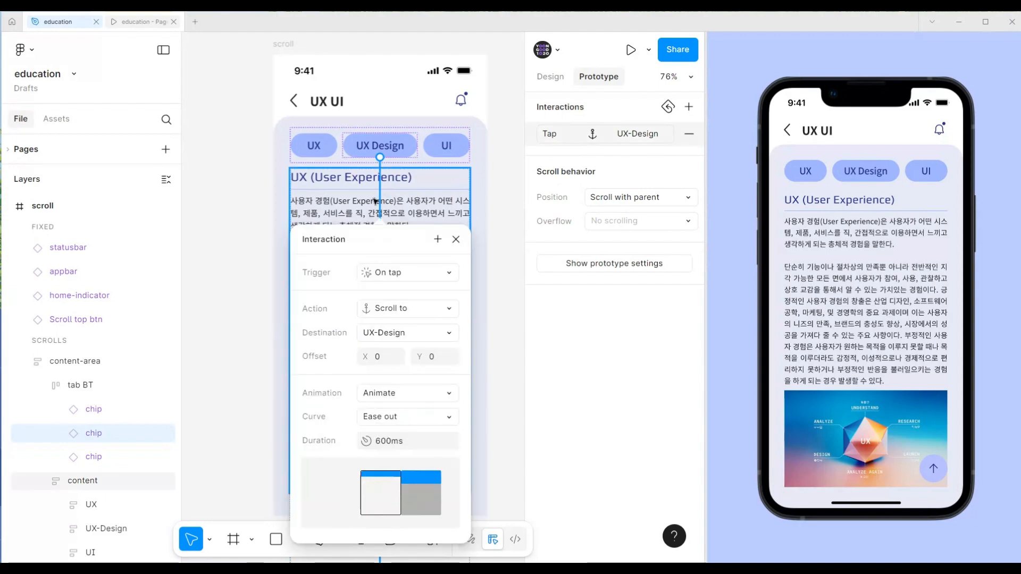
key("ctrl+c")
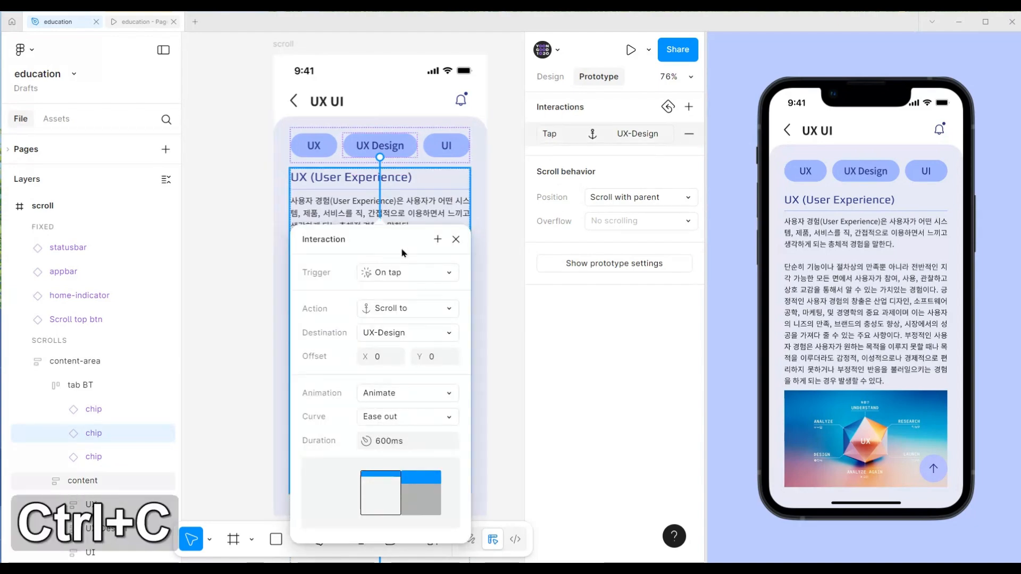
left_click(451, 149)
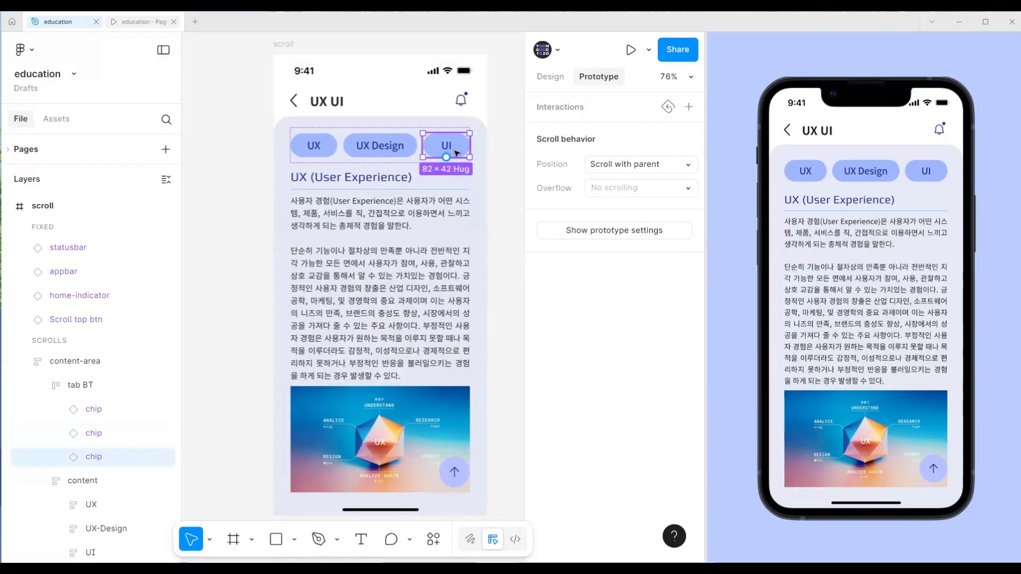
key("ctrl+v")
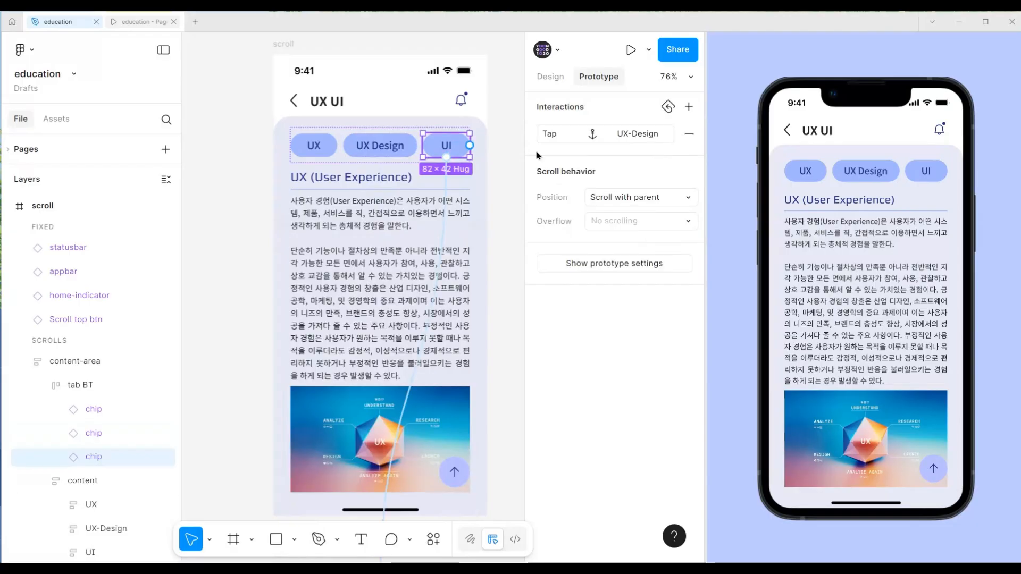
Change the destination of the UI chip's pasted scroll interaction to UI
left_click(598, 131)
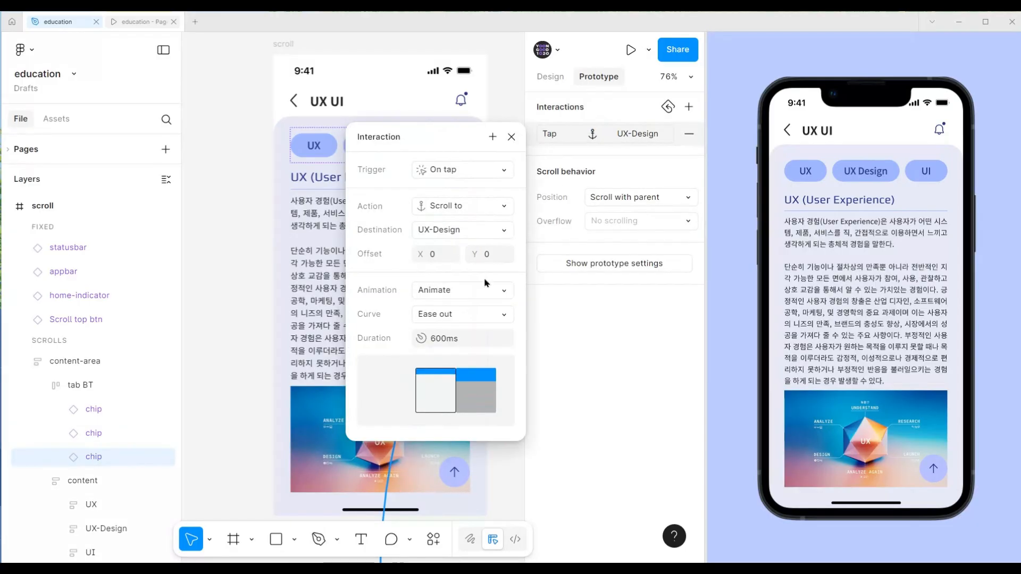
left_click(469, 235)
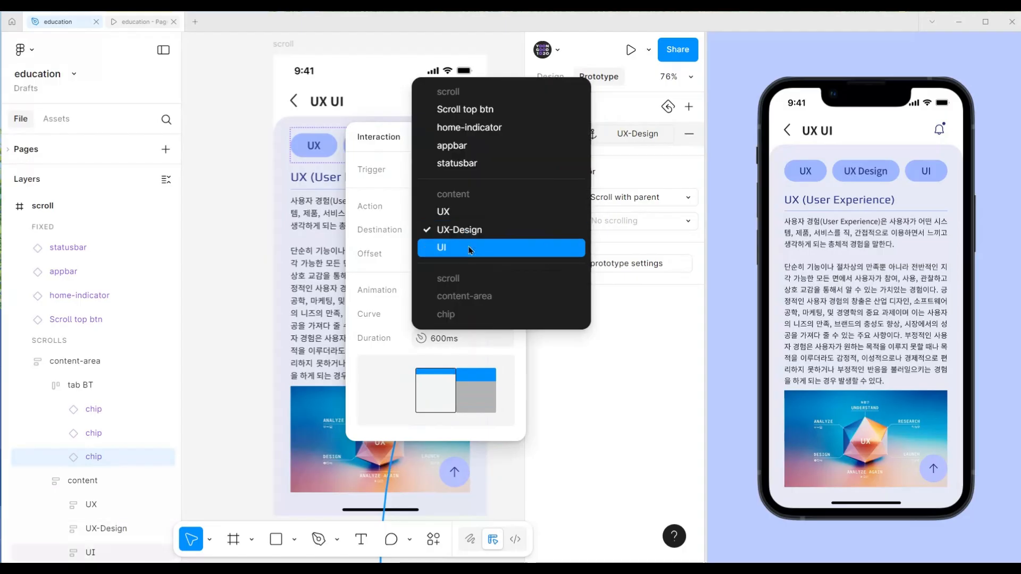
left_click(468, 246)
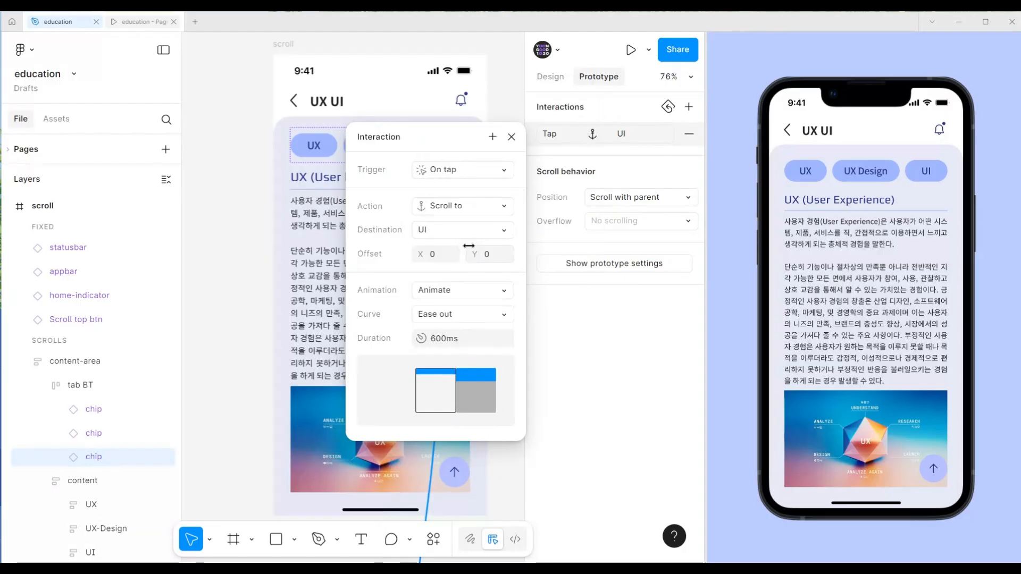
left_click(511, 137)
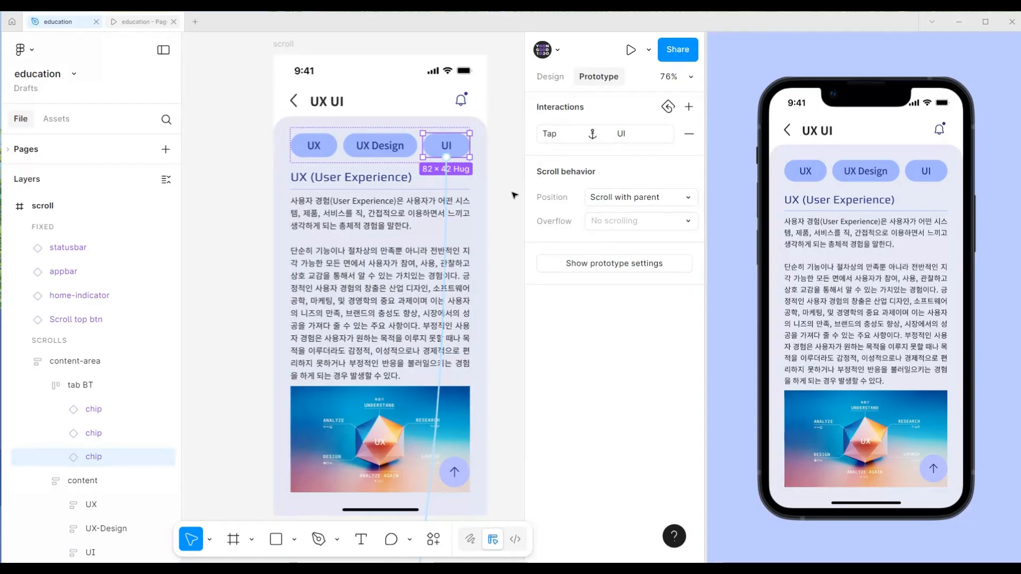
Test the UX, UX Design and UI chips in the prototype preview by jumping between their sections
left_click(811, 173)
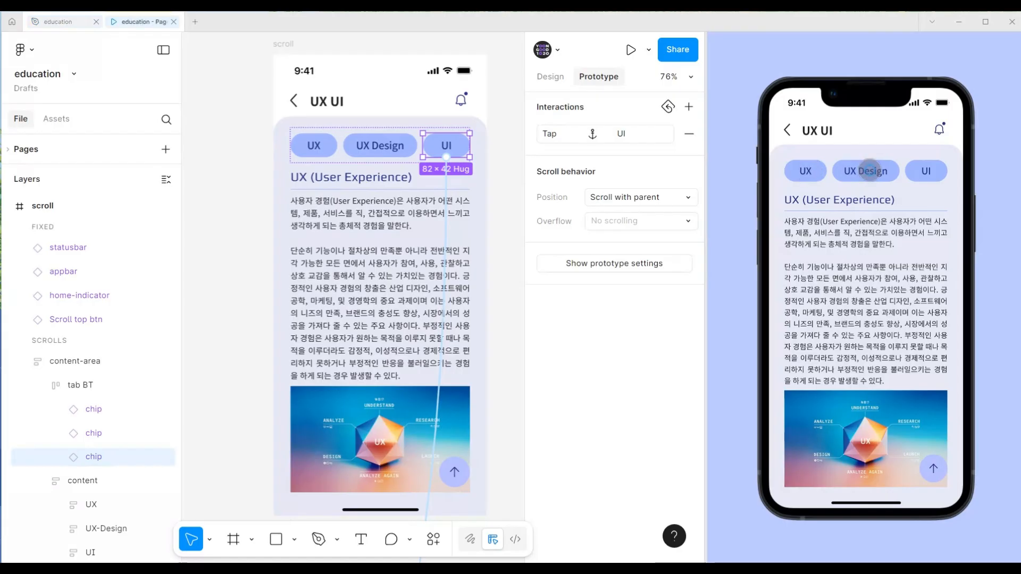
left_click(870, 171)
left_click(925, 171)
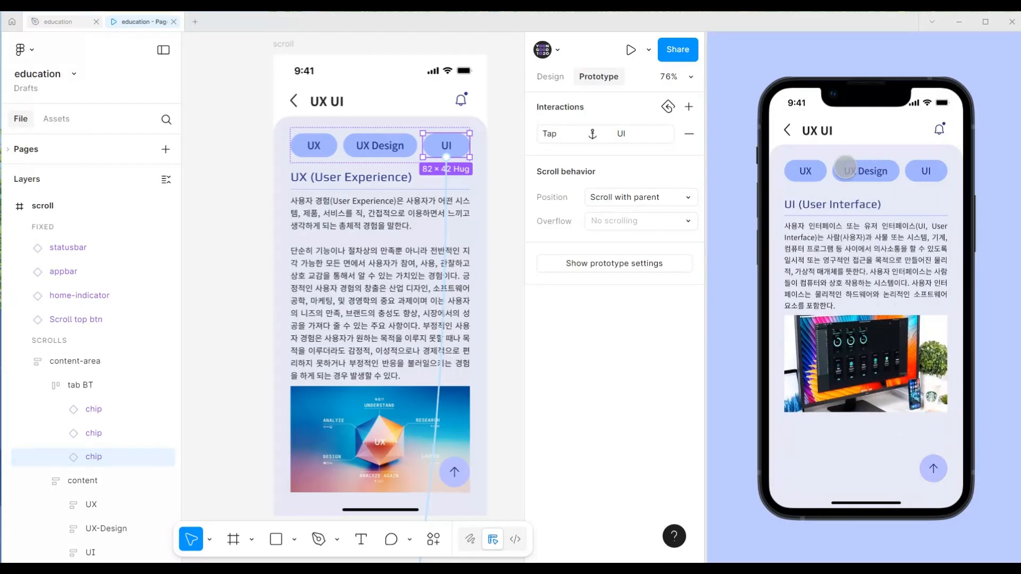
left_click(851, 169)
left_click(809, 170)
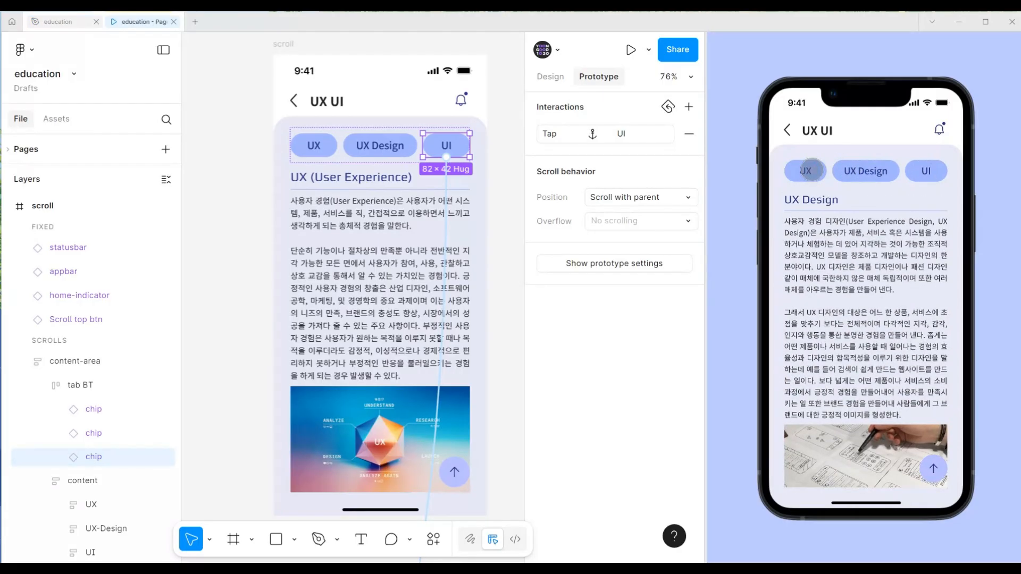
left_click(854, 170)
left_click(922, 171)
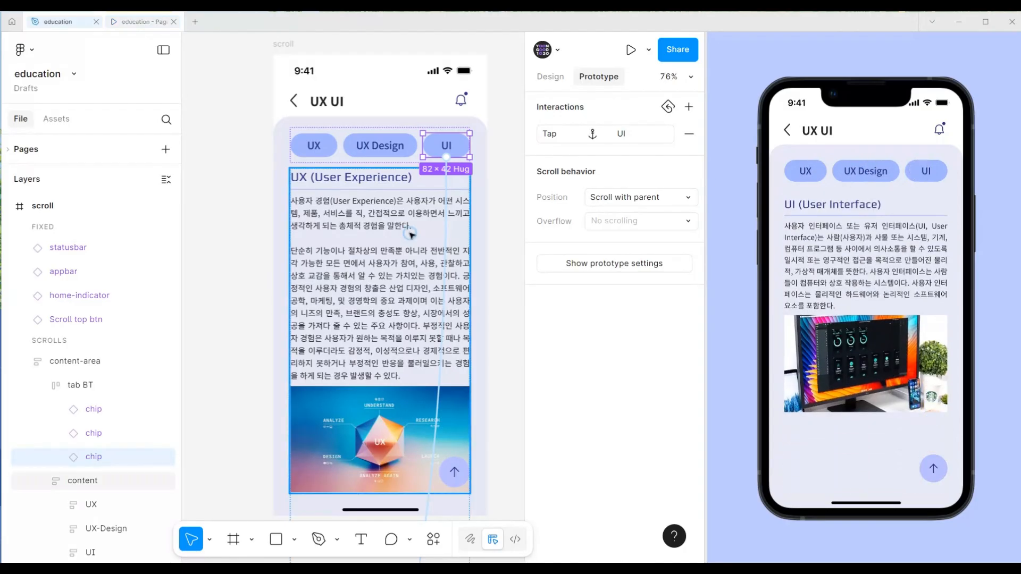
Select the content frame beneath the tabs and review its scroll behavior settings
left_click(442, 223)
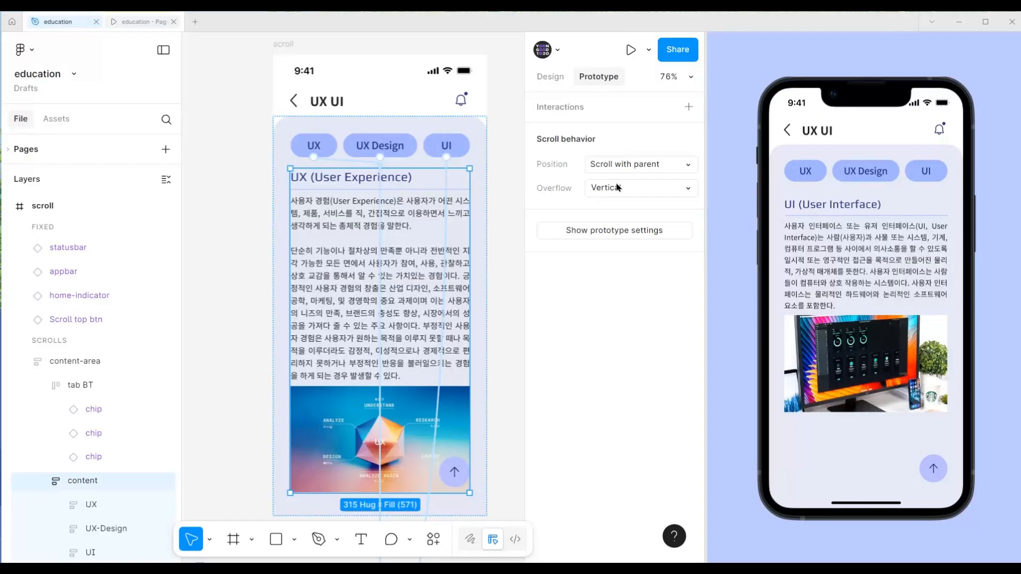
scroll(458, 373, "down", 1)
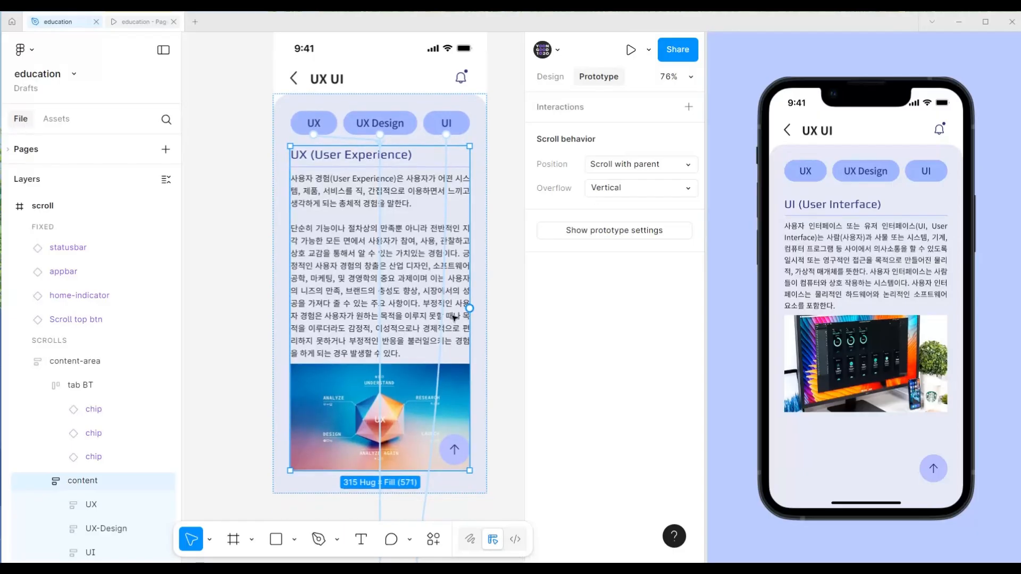
Add an on-tap interaction to the scroll-top button that scrolls to the UX section
left_click(458, 447)
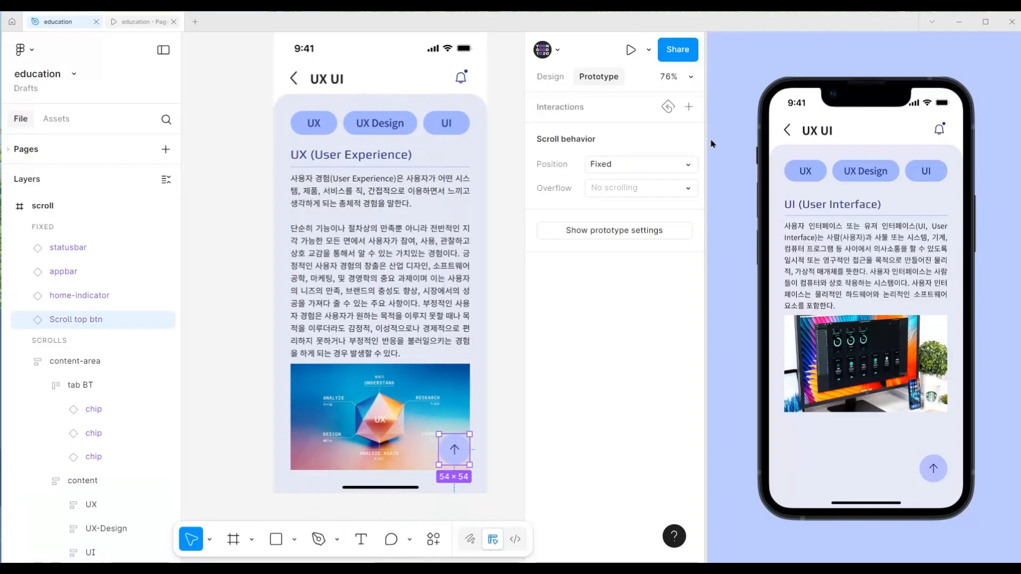
left_click(689, 108)
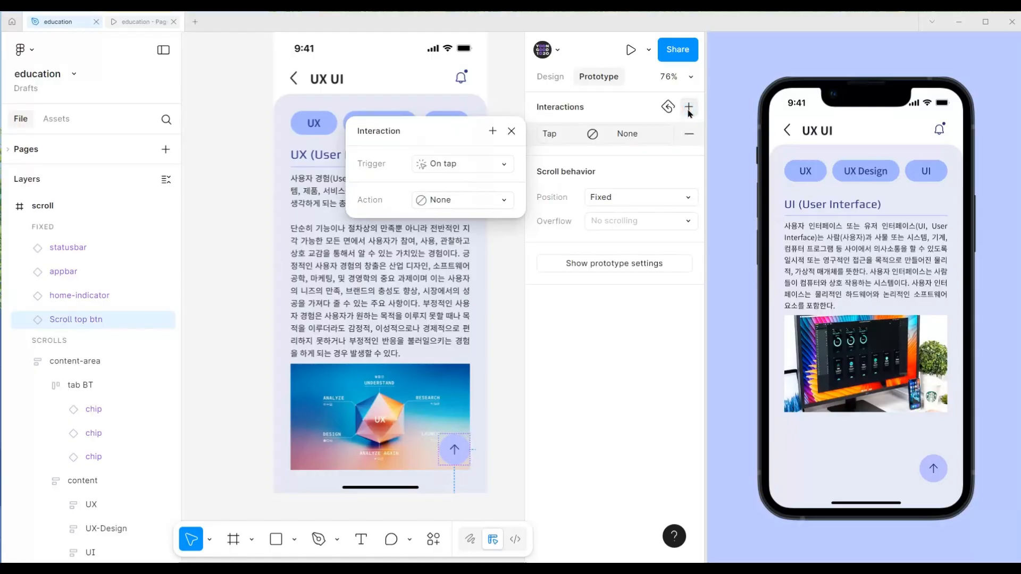
left_click(451, 207)
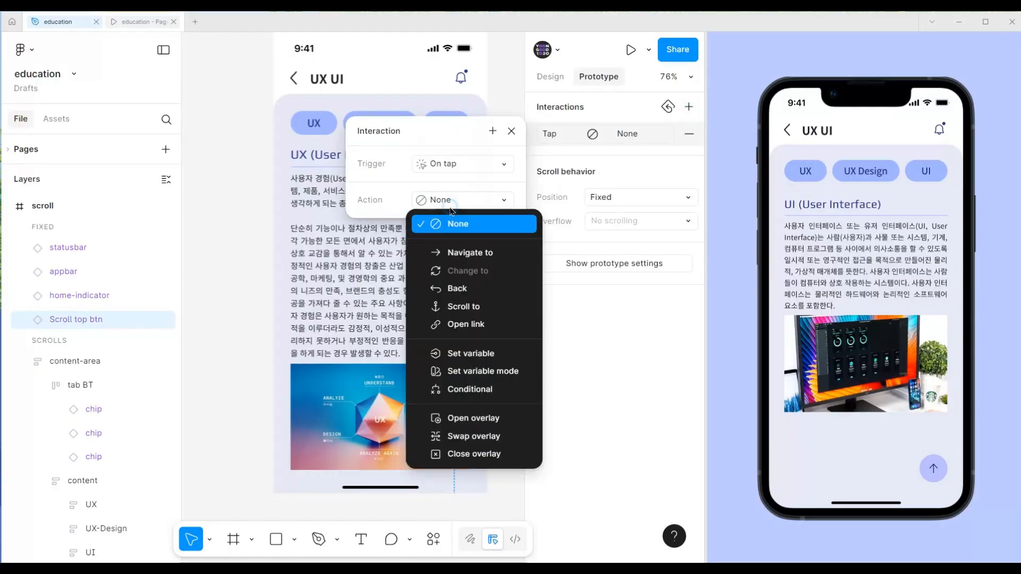
left_click(460, 307)
left_click(472, 234)
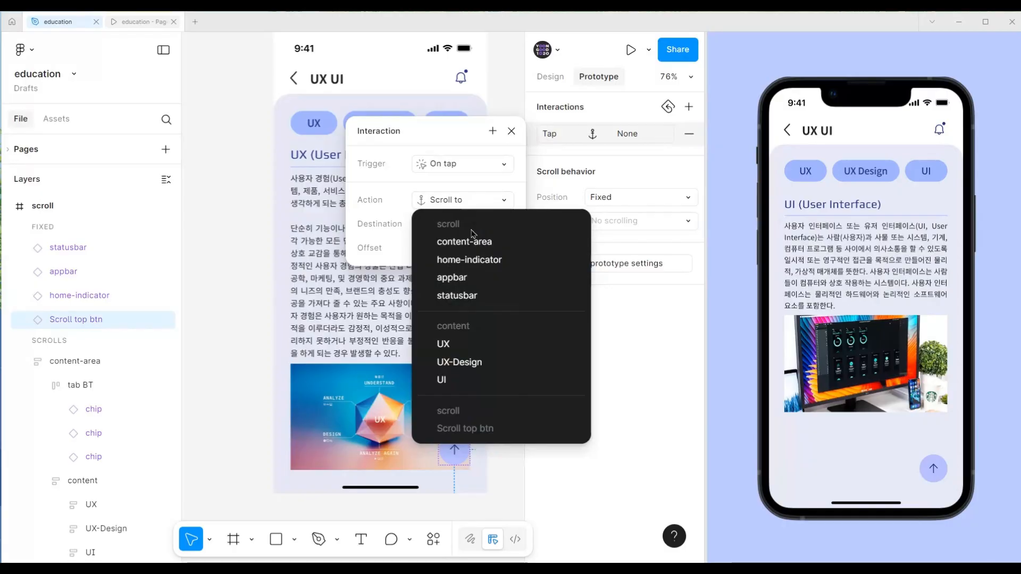
left_click(464, 346)
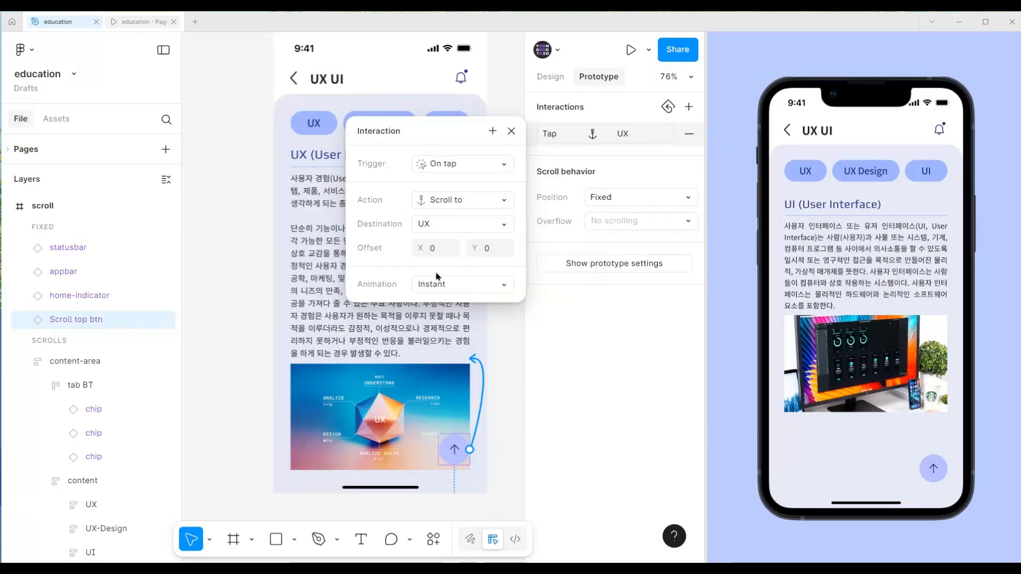
Set the scroll-top button's interaction animation to Animate with a duration of 600 ms
left_click(435, 286)
left_click(440, 302)
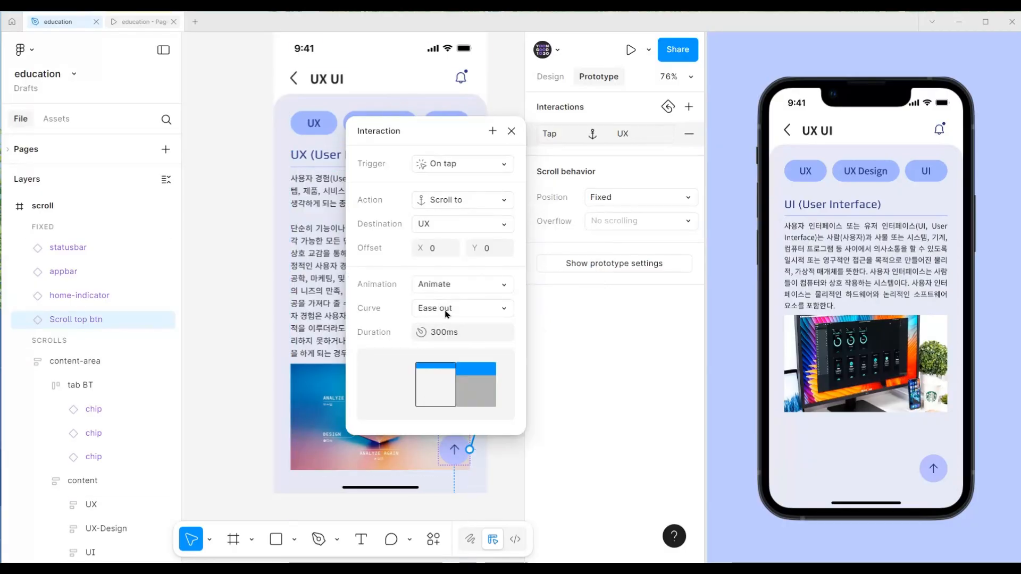
left_click(464, 337)
type("600")
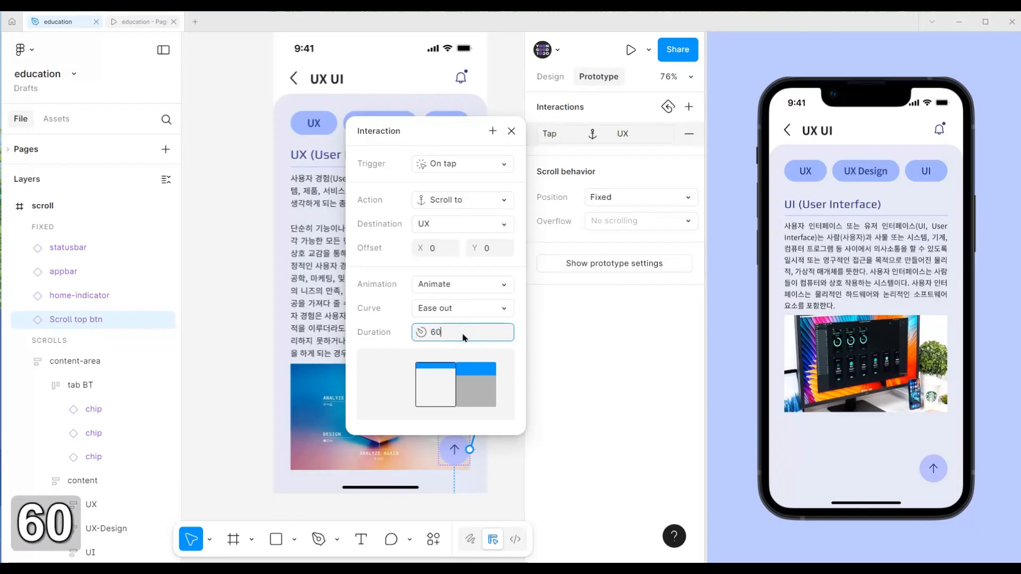
key("Return")
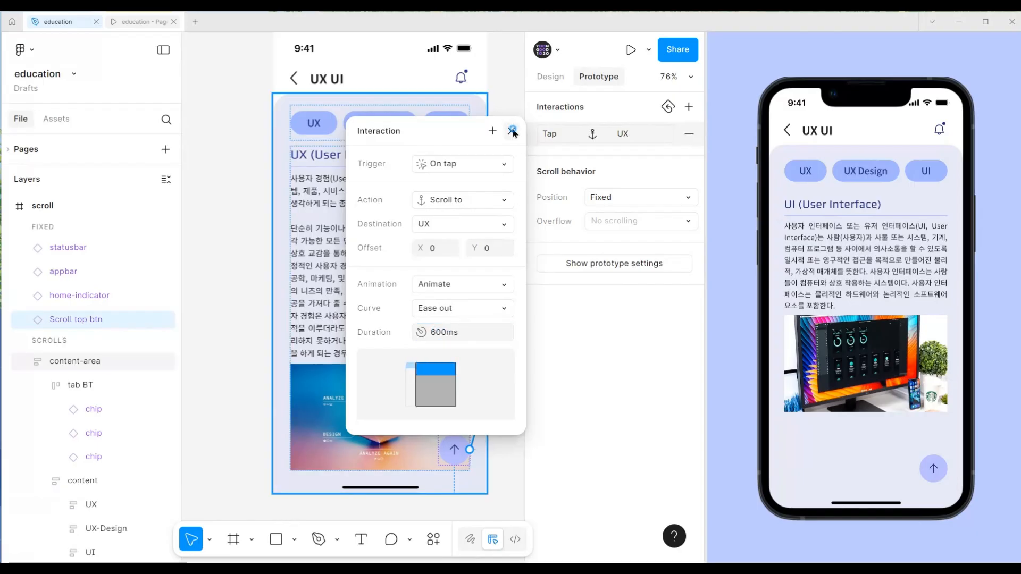
left_click(511, 131)
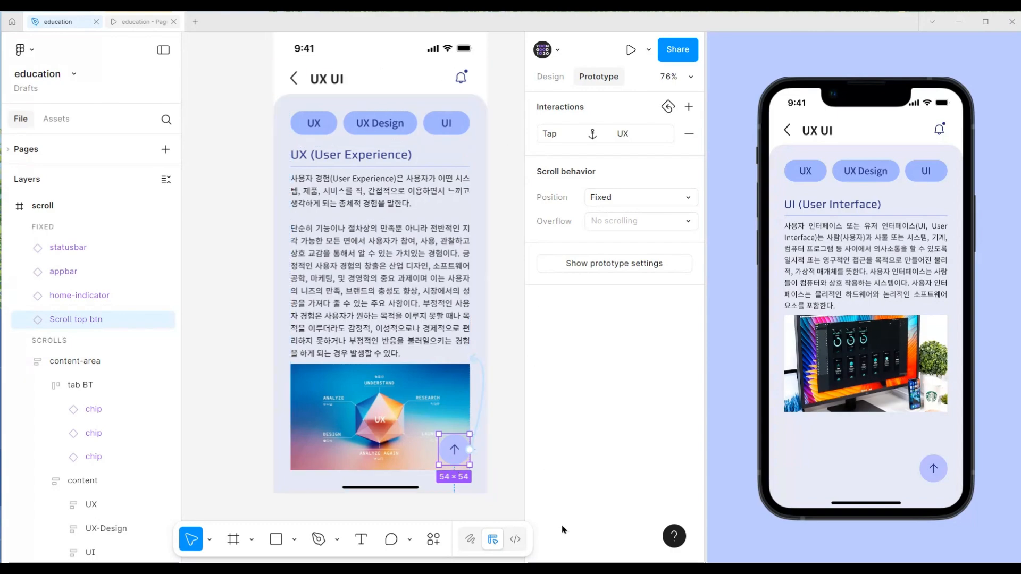
Test the scroll-top button in the prototype preview, returning from the lower sections to the start of the content
left_click(936, 468)
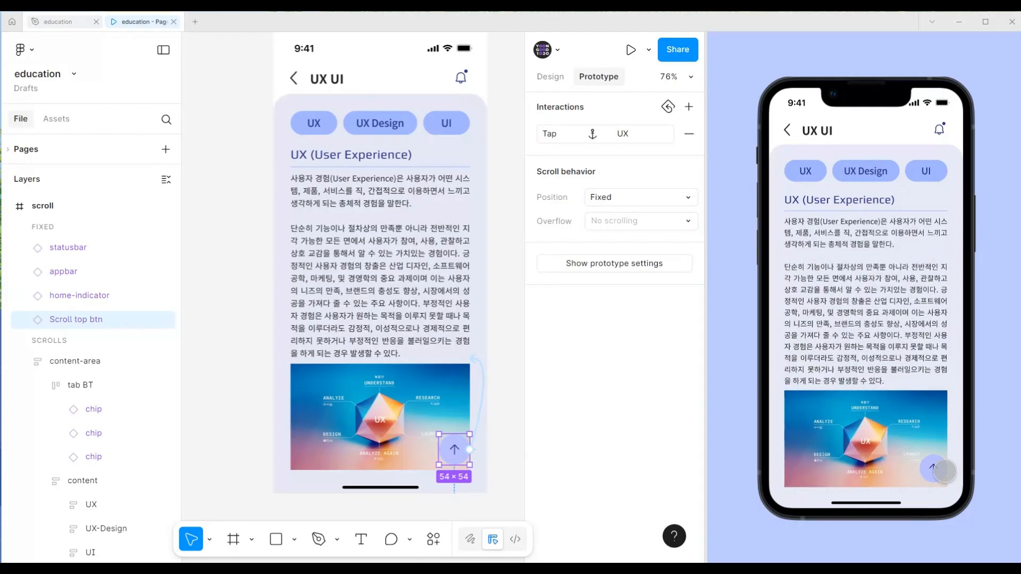
scroll(893, 388, "down", 10)
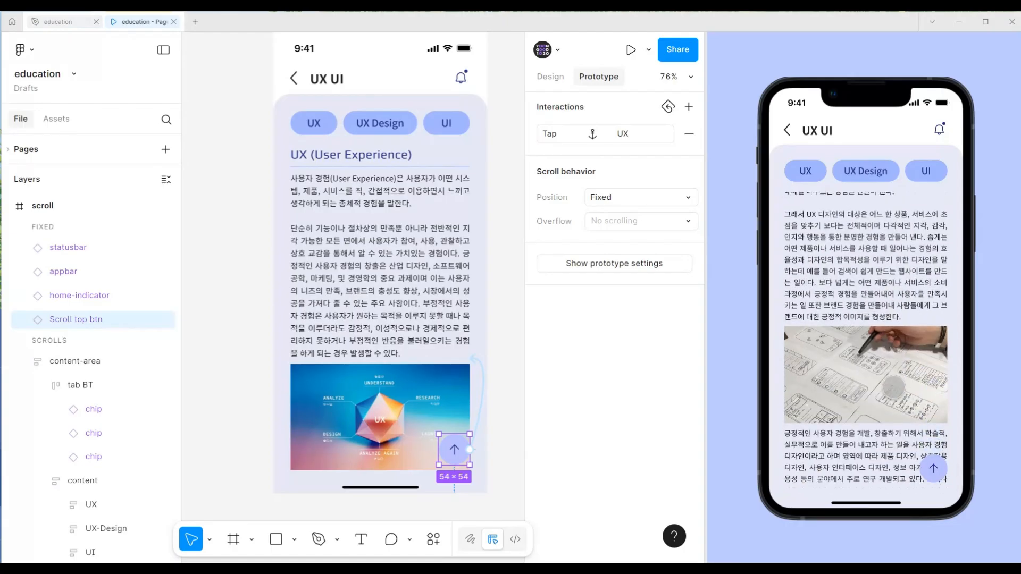
scroll(893, 387, "down", 6)
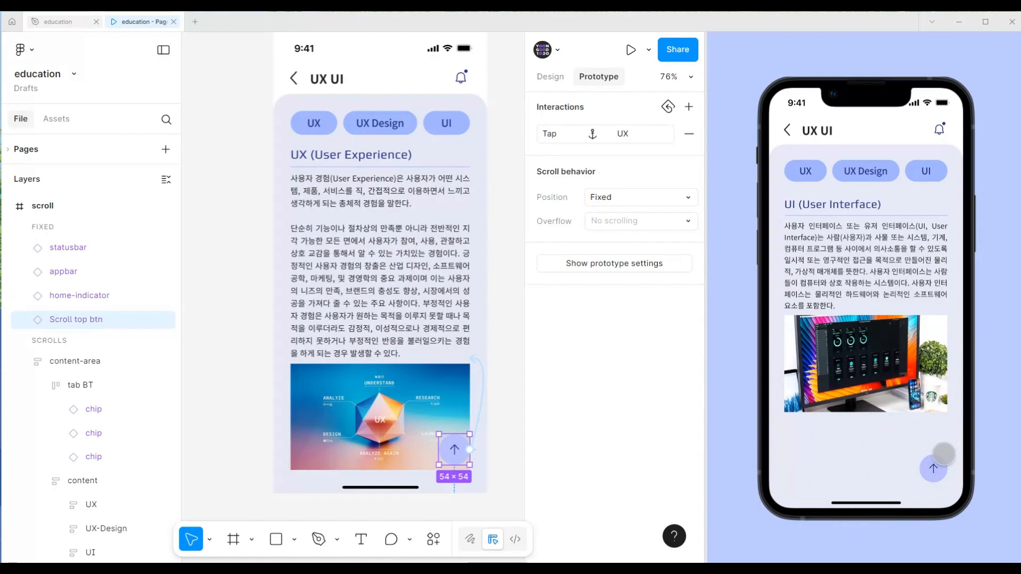
left_click(941, 458)
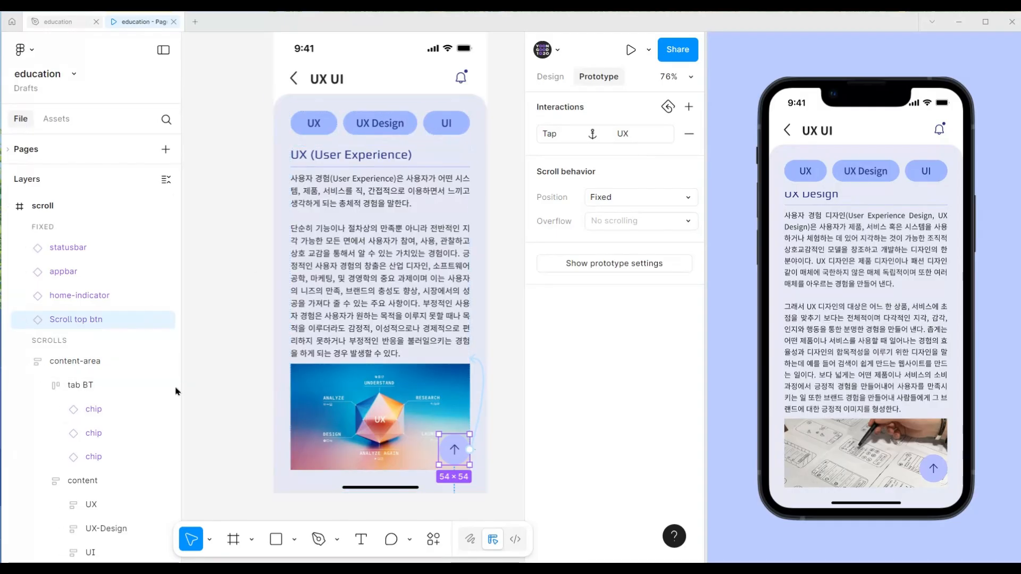
Show layer outlines on the canvas with the whole scroll frame and its overflowing content in view
scroll(104, 478, "down", 1)
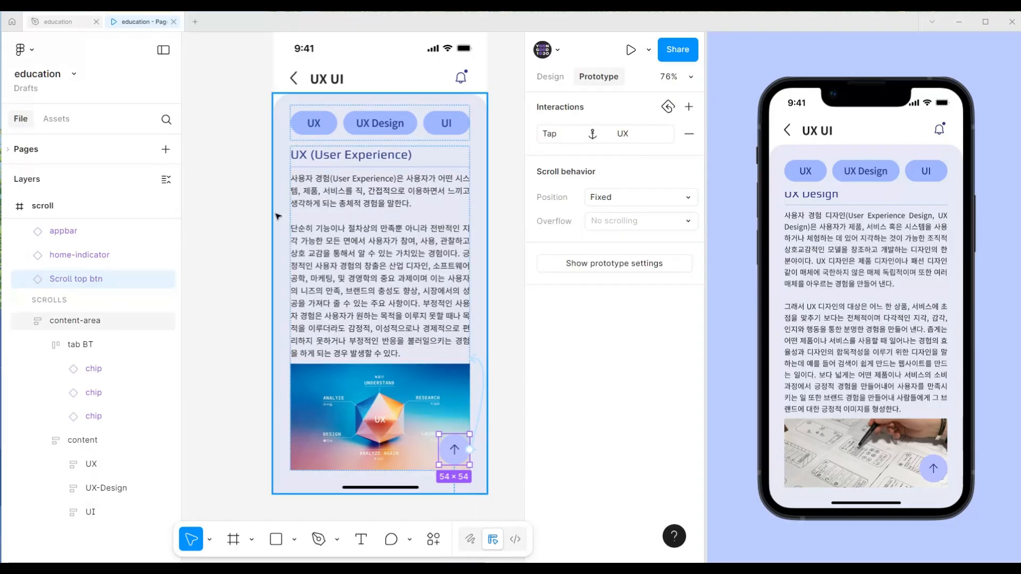
key("ctrl+minus")
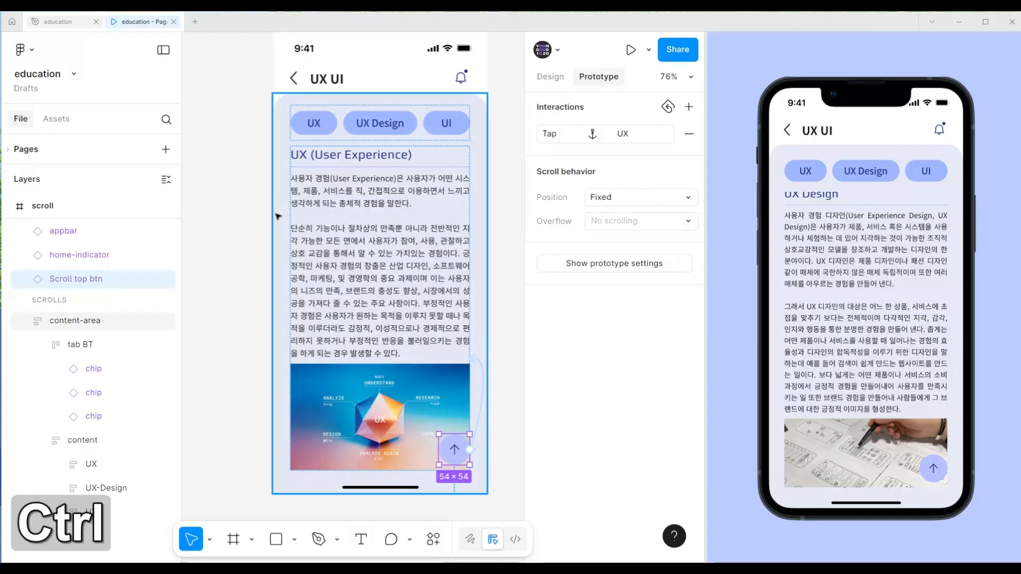
left_click(235, 226)
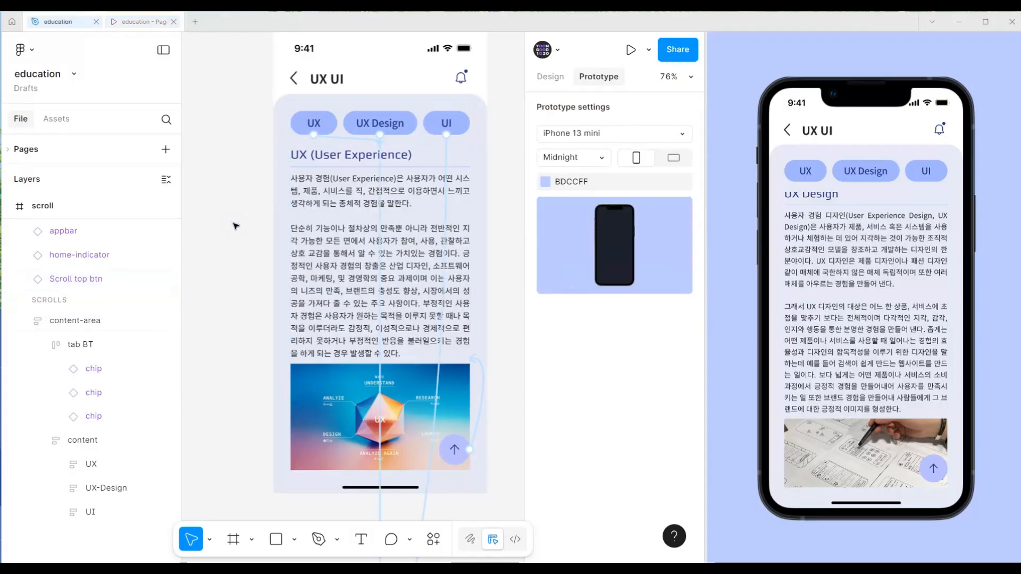
key("ctrl+minus")
scroll(362, 240, "down", 5)
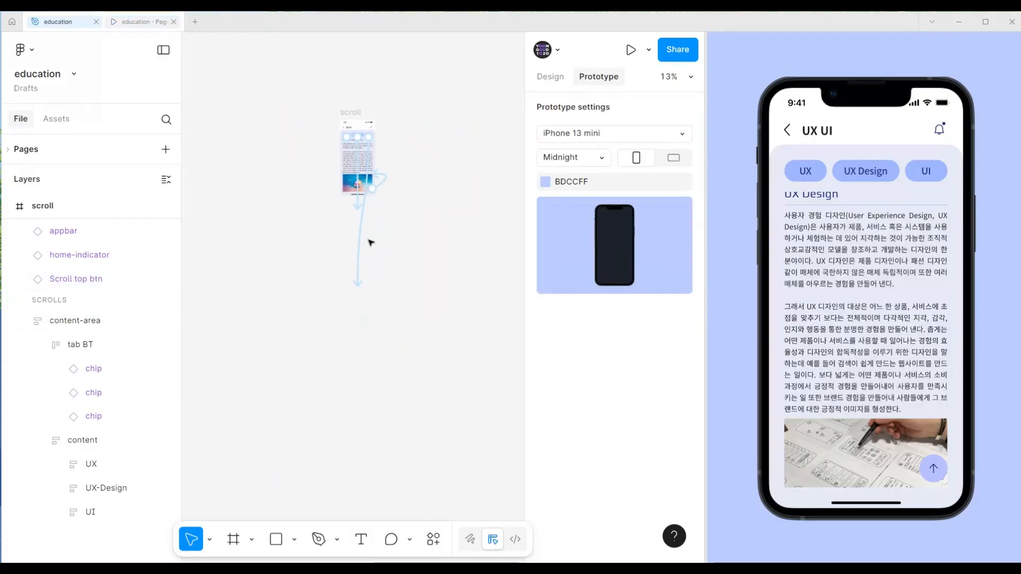
key("ctrl+y")
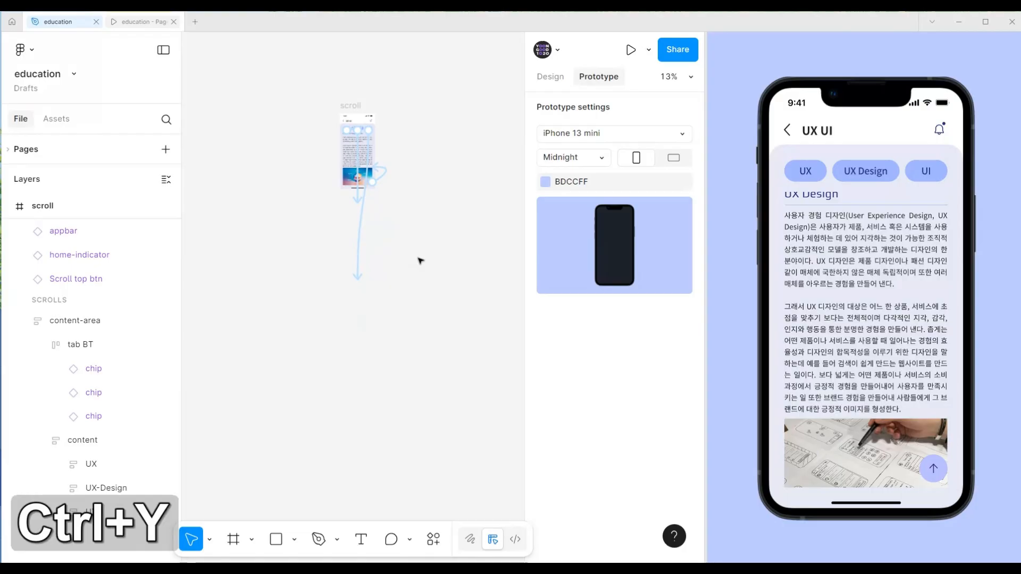
key("ctrl+shift+o")
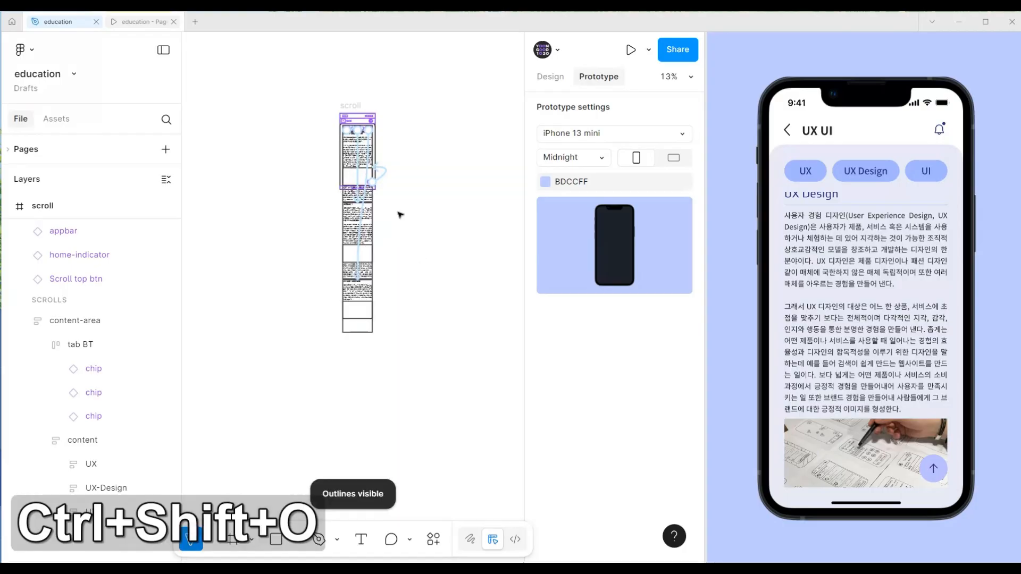
Examine the outlined UX, UX-Design and UI sections that extend below the scroll frame's boundary
scroll(401, 214, "up", 1)
scroll(400, 215, "left", 1)
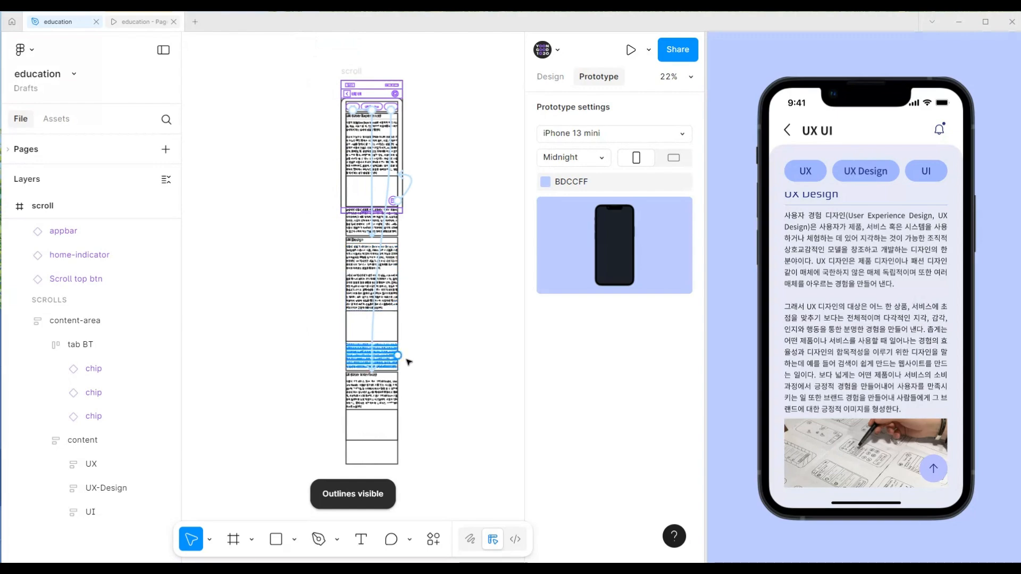
scroll(409, 362, "down", 4)
scroll(432, 263, "up", 3)
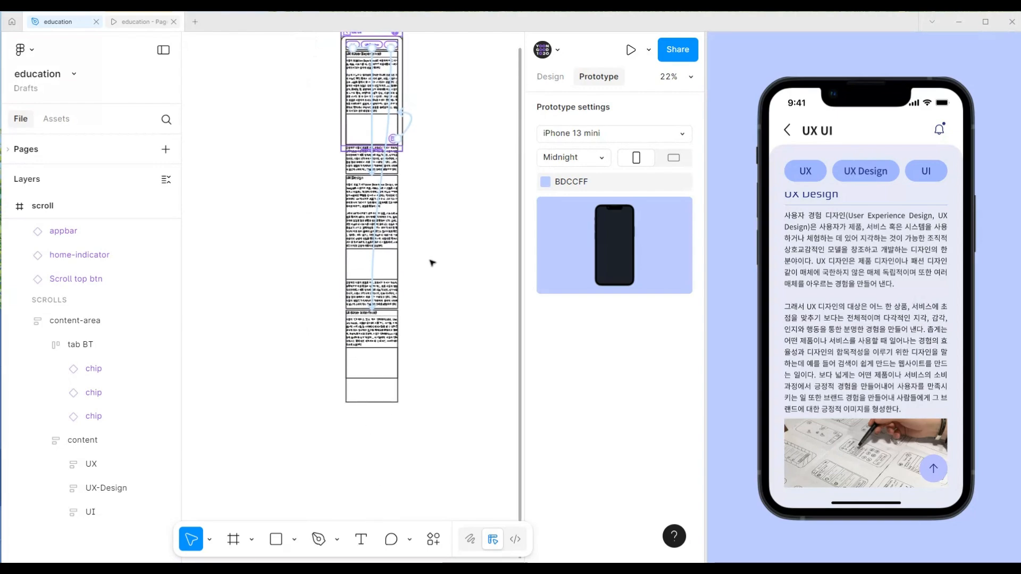
scroll(431, 41, "up", 2)
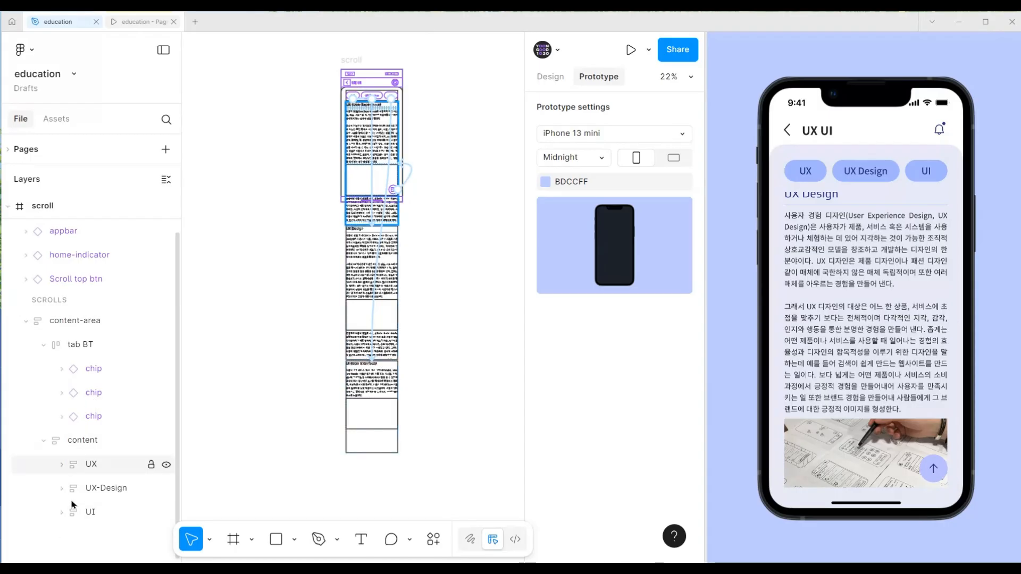
scroll(449, 323, "up", 1)
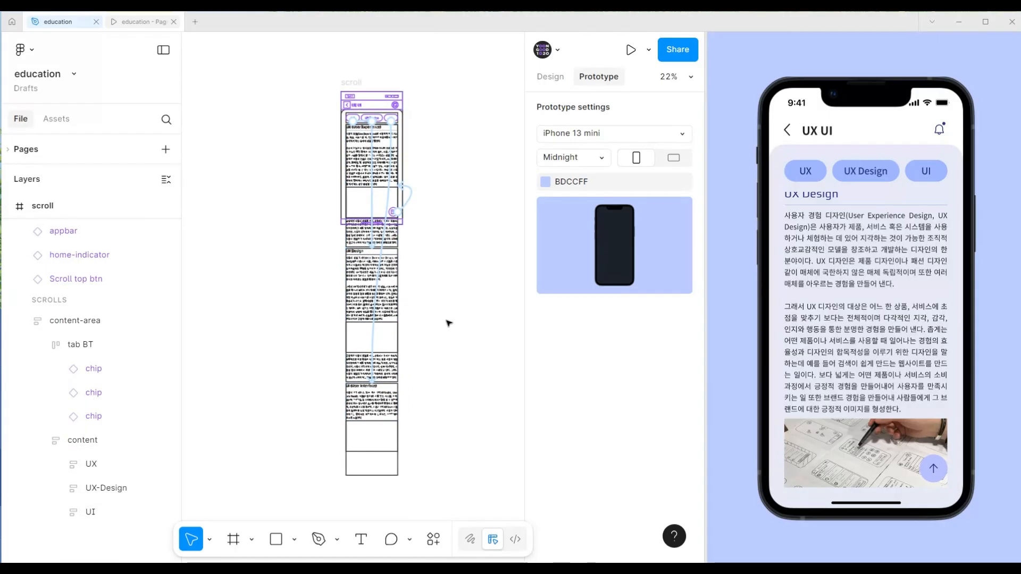
scroll(448, 323, "up", 1)
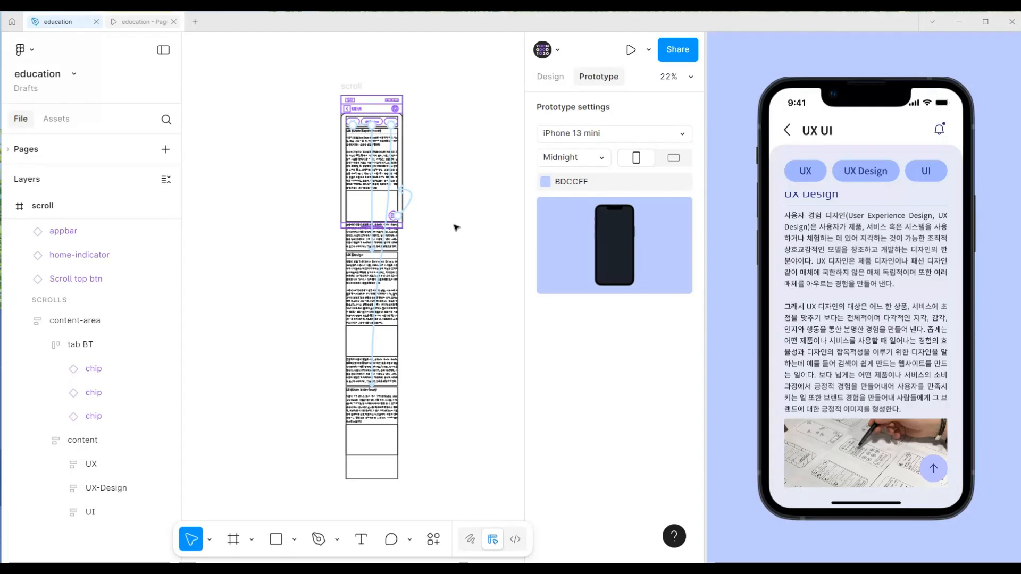
Check in the prototype preview how the UX and UX Design content scrolls beneath the fixed tabs
scroll(854, 294, "up", 5)
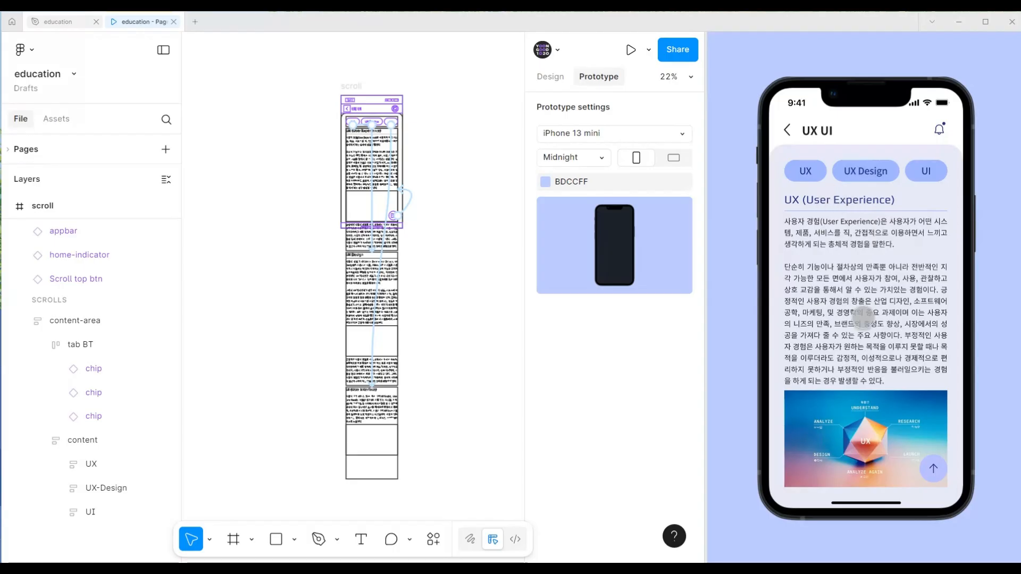
scroll(861, 314, "down", 5)
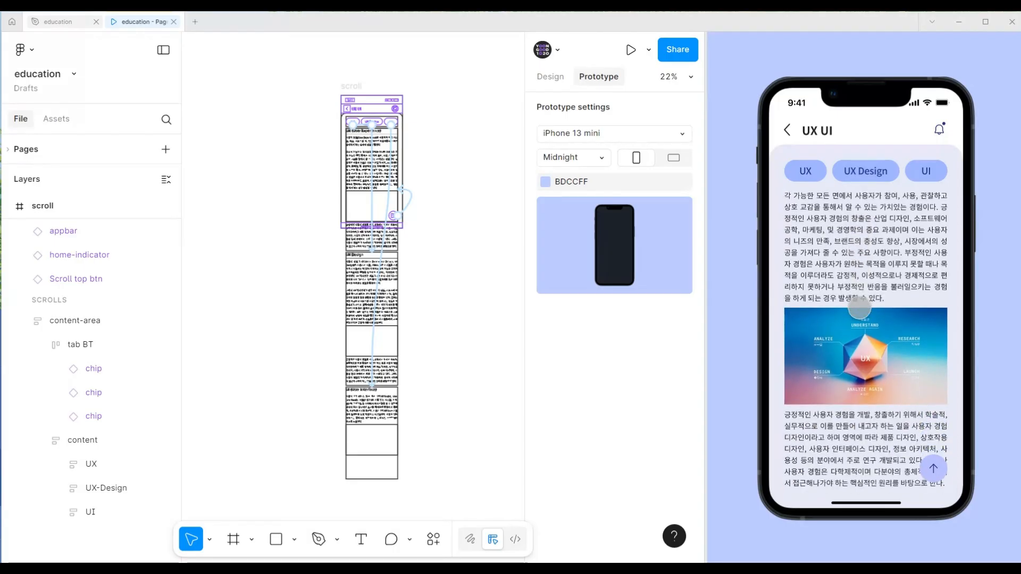
scroll(859, 309, "down", 3)
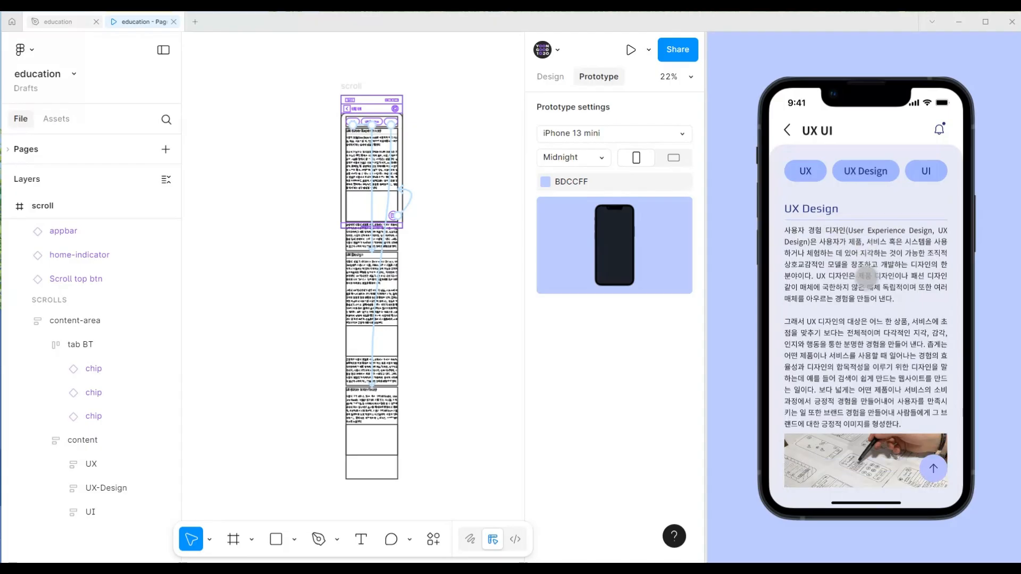
scroll(864, 272, "up", 4)
scroll(866, 276, "down", 3)
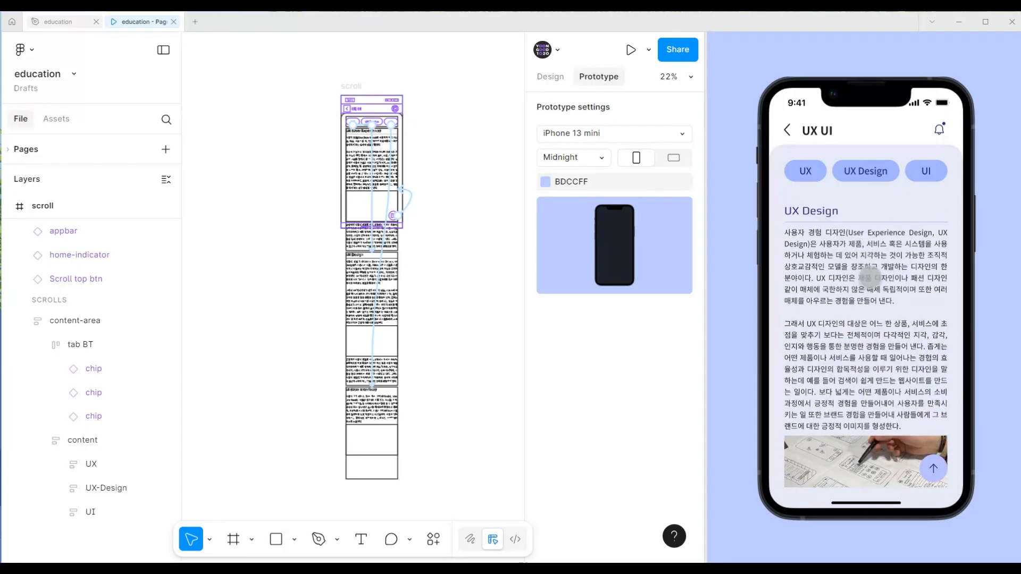
scroll(870, 277, "up", 8)
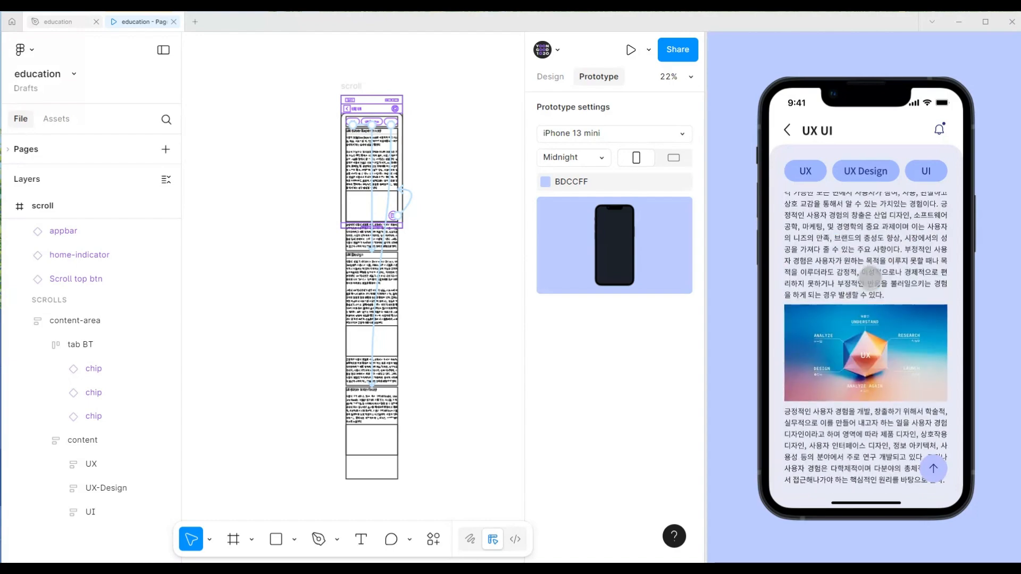